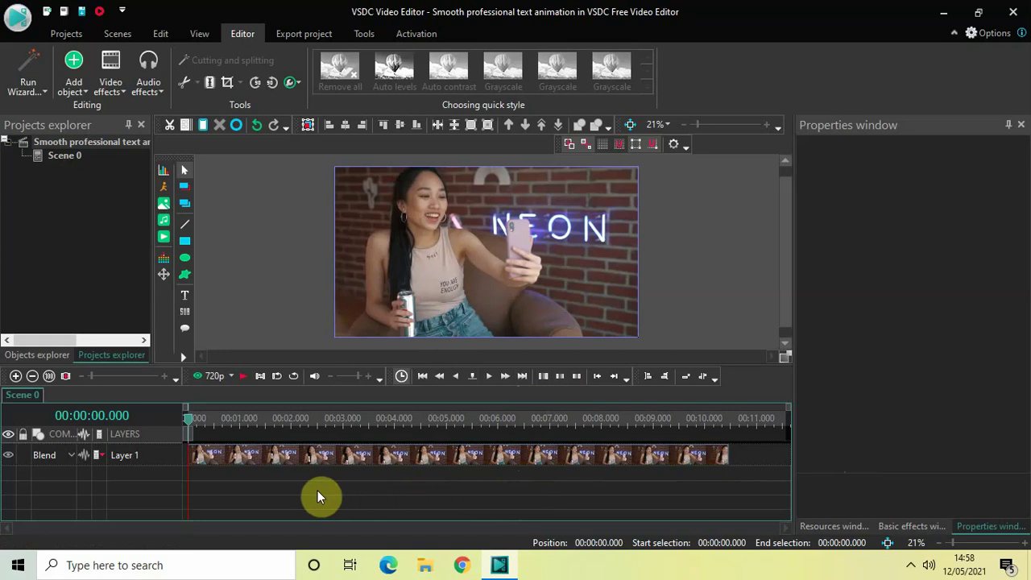
Hide the video on Layer 1 so the scene preview is black
{"action": "left_click", "coordinate": [9, 457]}
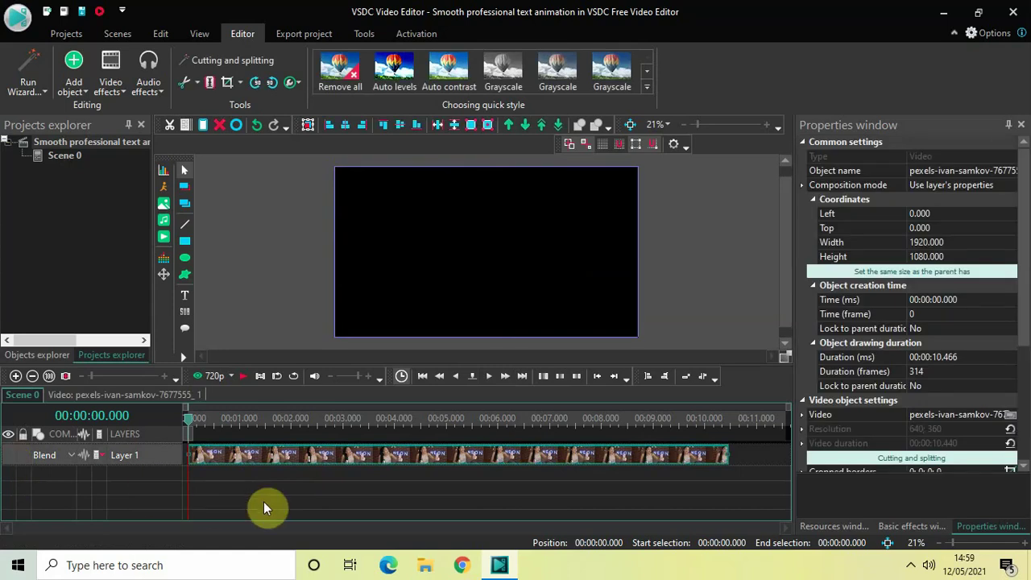
{"action": "left_click", "coordinate": [295, 502]}
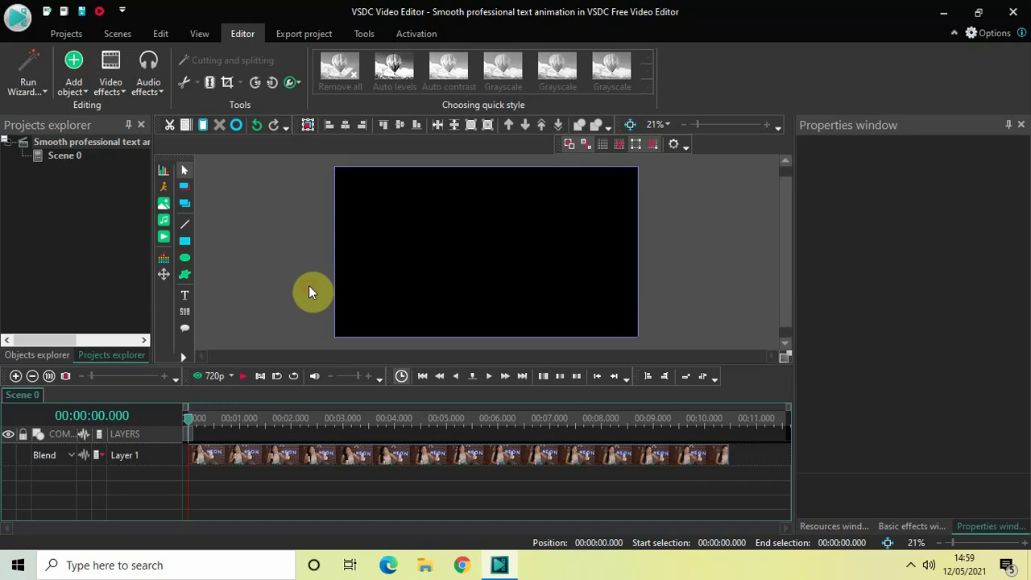
Add a text object about 728 by 186 px just outside the lower-left side of the video frame
{"action": "left_click", "coordinate": [72, 86]}
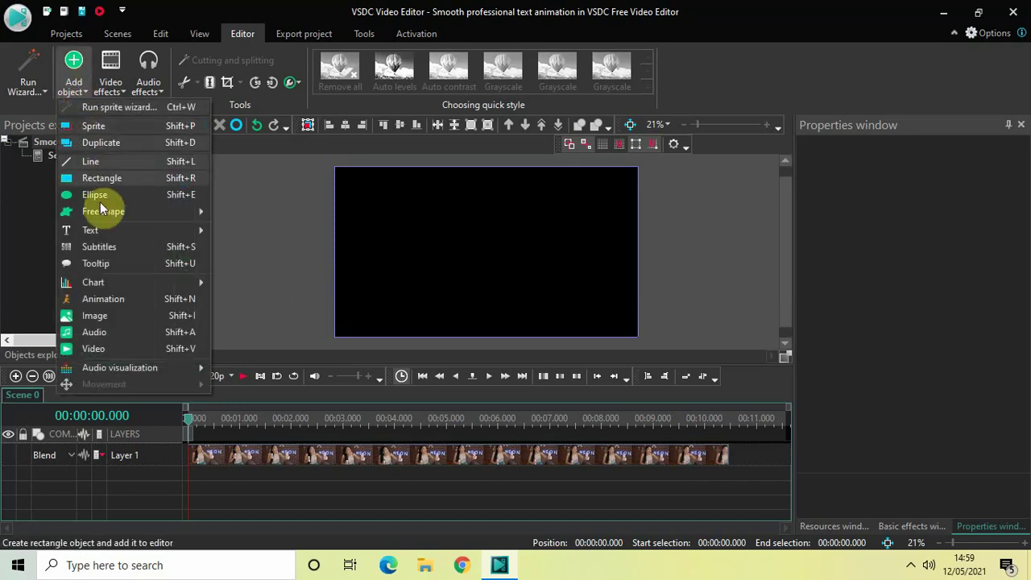
{"action": "mouse_move", "coordinate": [174, 233]}
{"action": "left_click", "coordinate": [246, 233]}
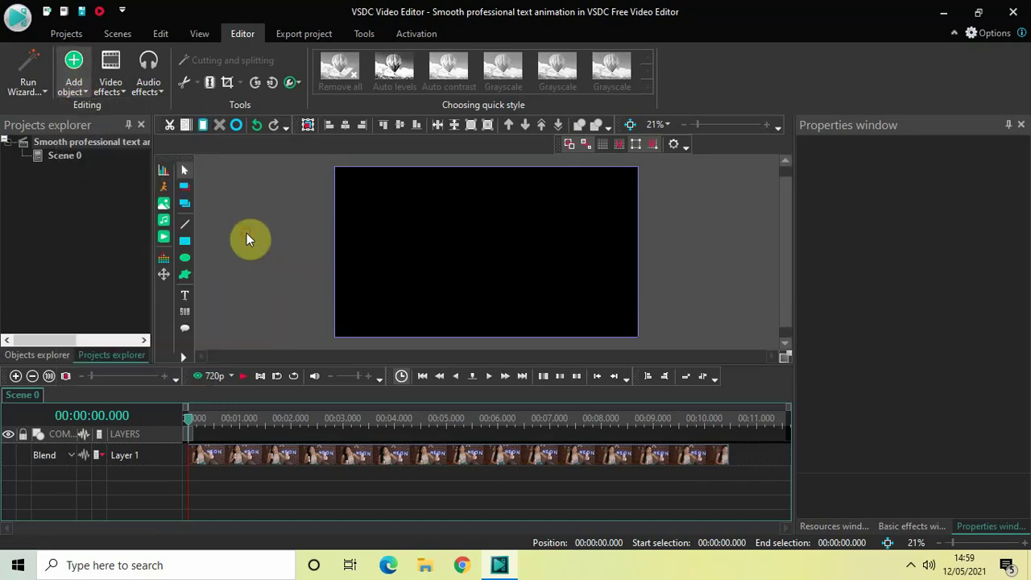
{"action": "left_click", "coordinate": [656, 356]}
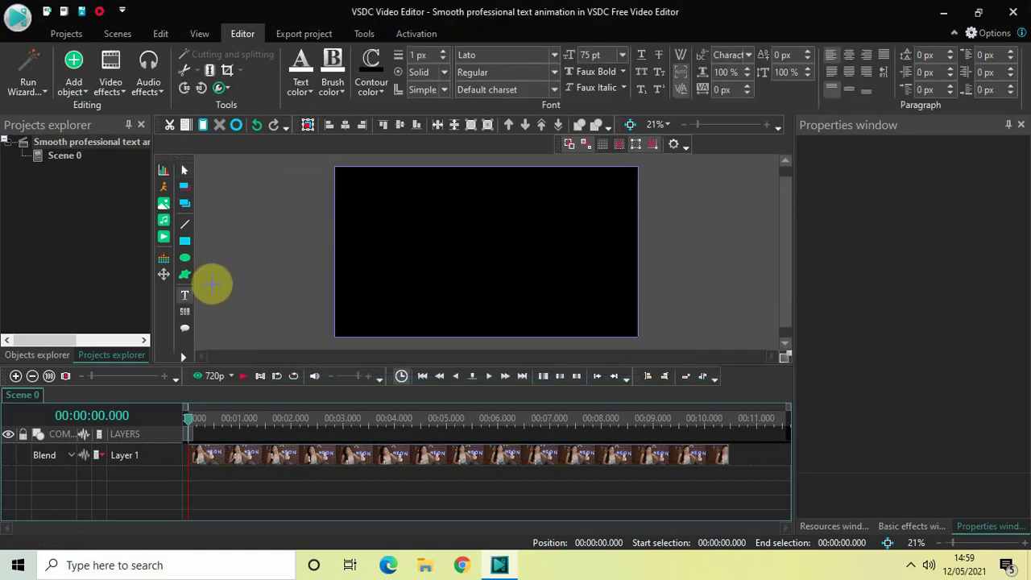
{"action": "left_click_drag", "start_coordinate": [212, 284], "coordinate": [326, 313]}
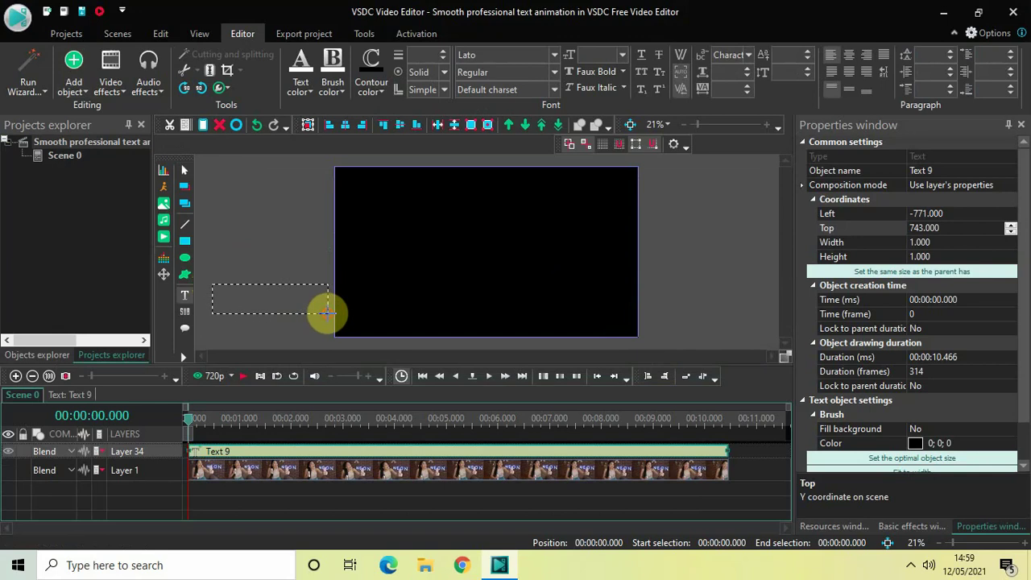
Enter INSTAGRAM in capitals in the new text object
{"action": "left_click", "coordinate": [265, 301]}
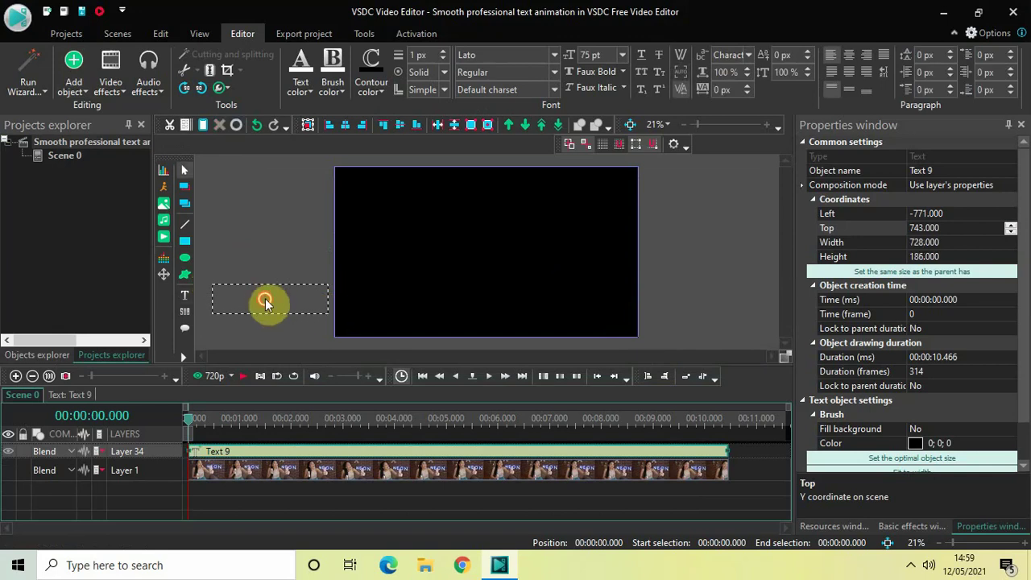
{"action": "key", "text": "Caps_Lock"}
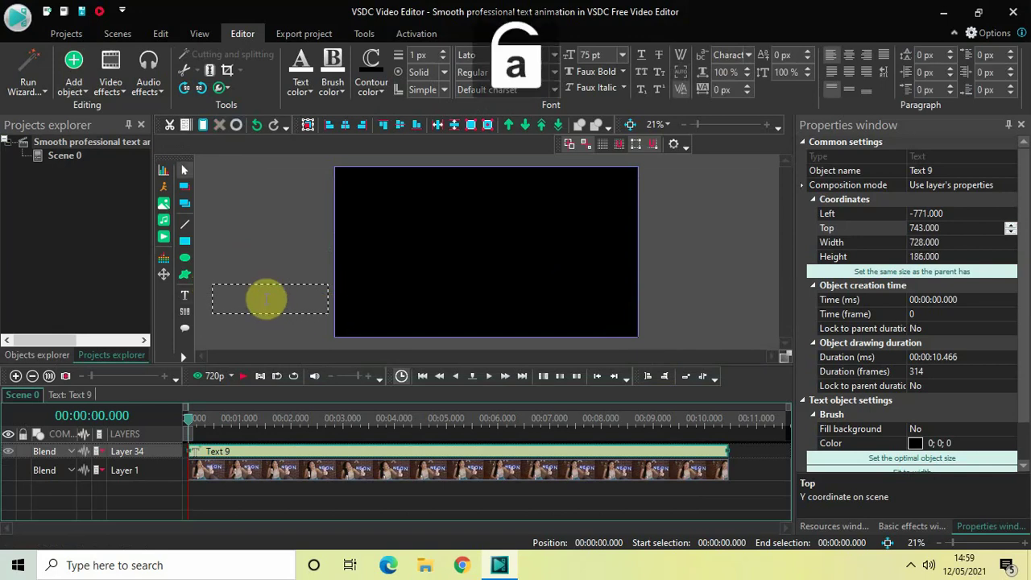
{"action": "key", "text": "Caps_Lock"}
{"action": "type", "text": "IN"}
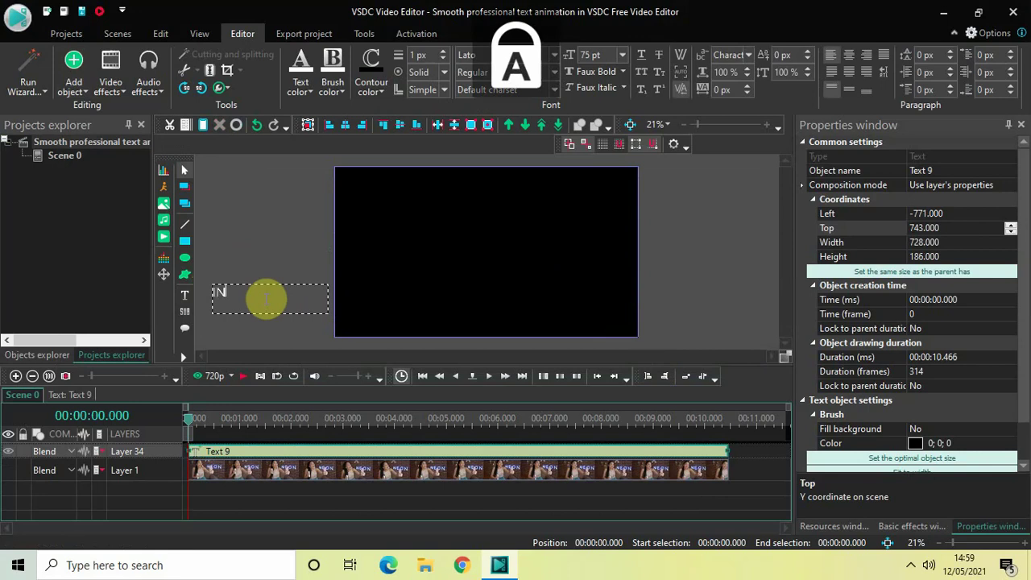
{"action": "type", "text": "STAGRAM"}
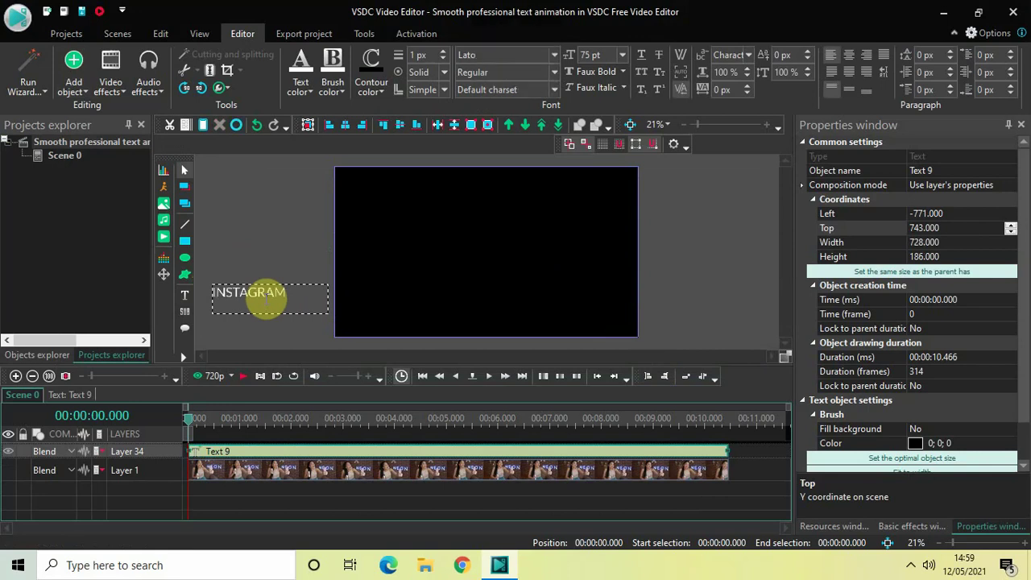
Center the INSTAGRAM text horizontally and vertically in its box and set its font size to 99.75 pt
{"action": "double_click", "coordinate": [266, 294]}
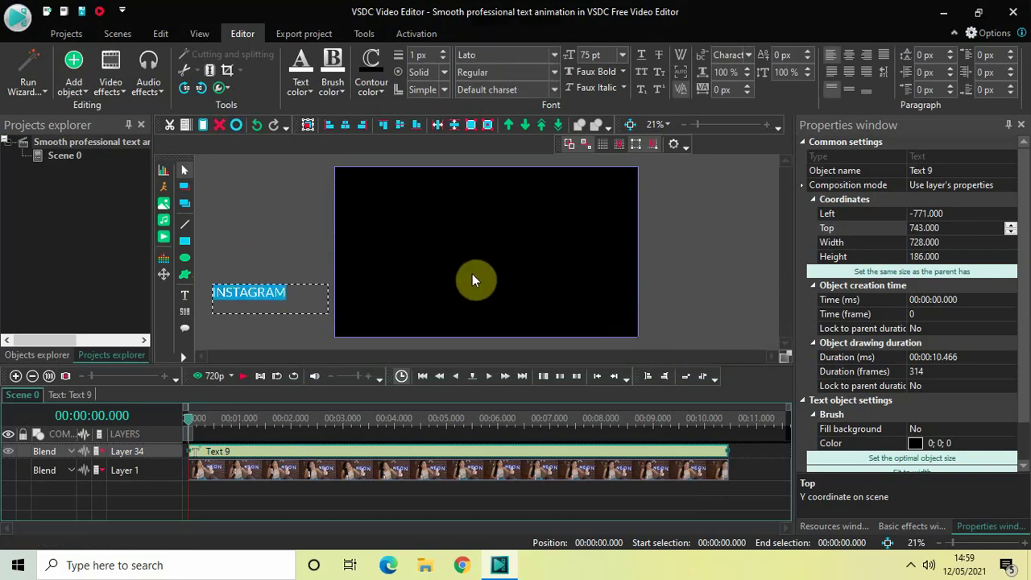
{"action": "left_click", "coordinate": [846, 90]}
{"action": "left_click", "coordinate": [846, 56]}
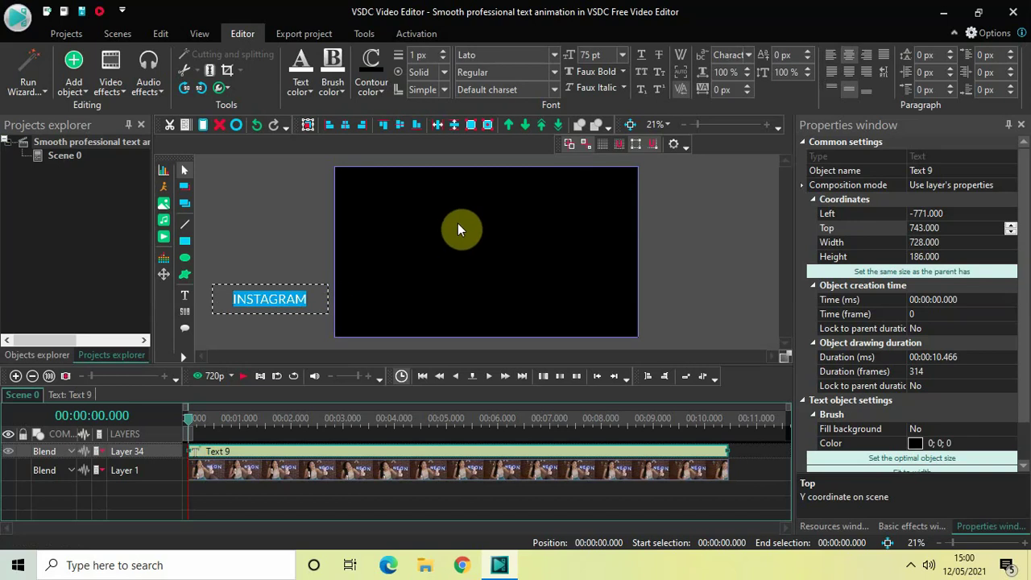
{"action": "left_click", "coordinate": [607, 55]}
{"action": "key", "text": "BackSpace"}
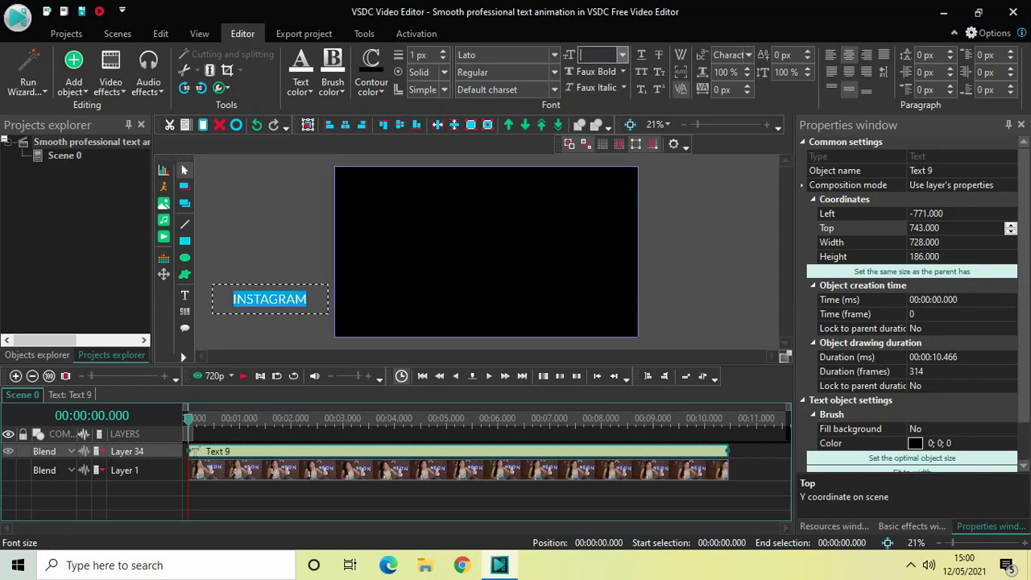
{"action": "type", "text": "99.75"}
{"action": "key", "text": "Return"}
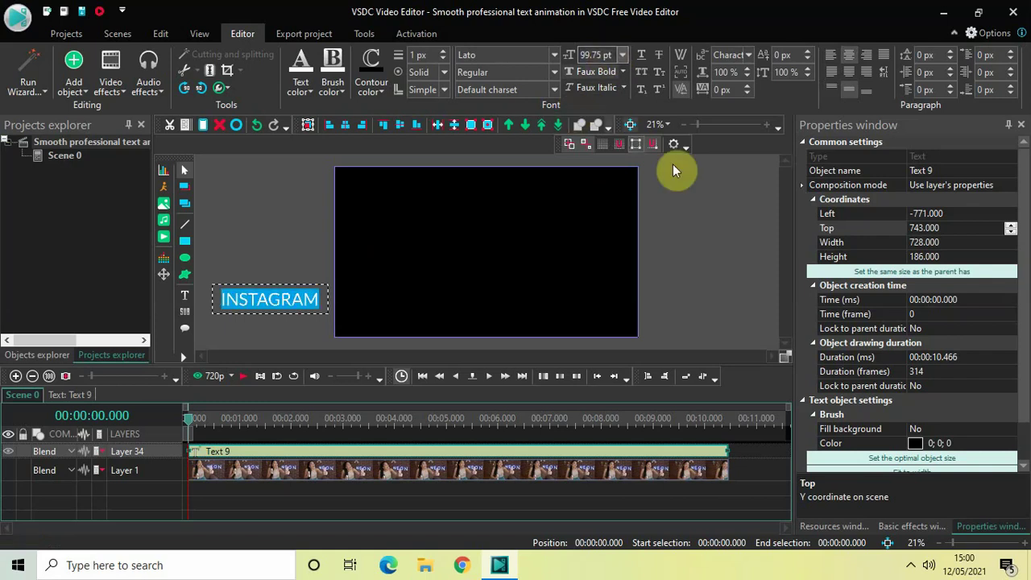
{"action": "left_click", "coordinate": [695, 248]}
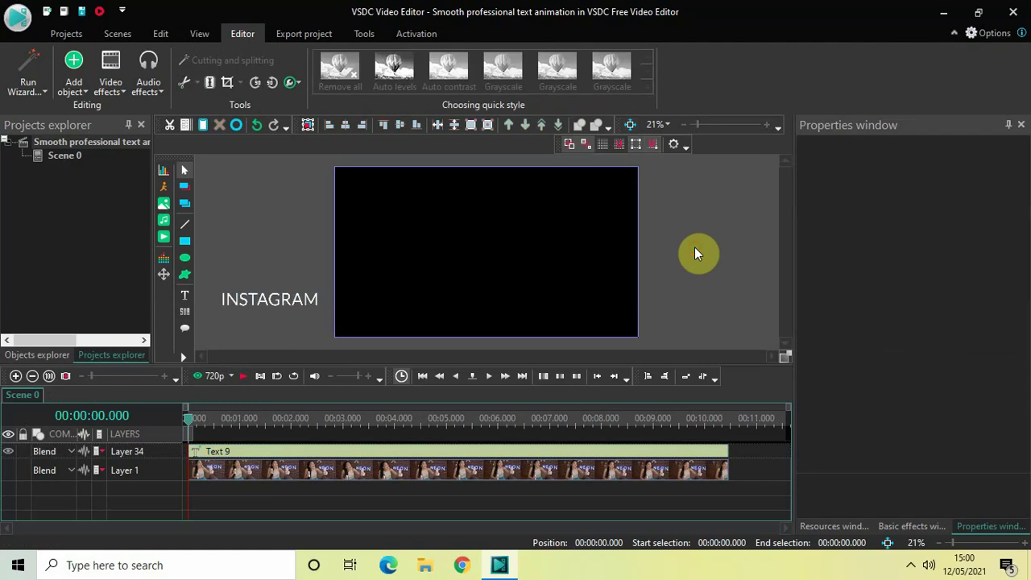
Set the INSTAGRAM text object's drawing duration to 00:00:02.000
{"action": "left_click", "coordinate": [295, 299]}
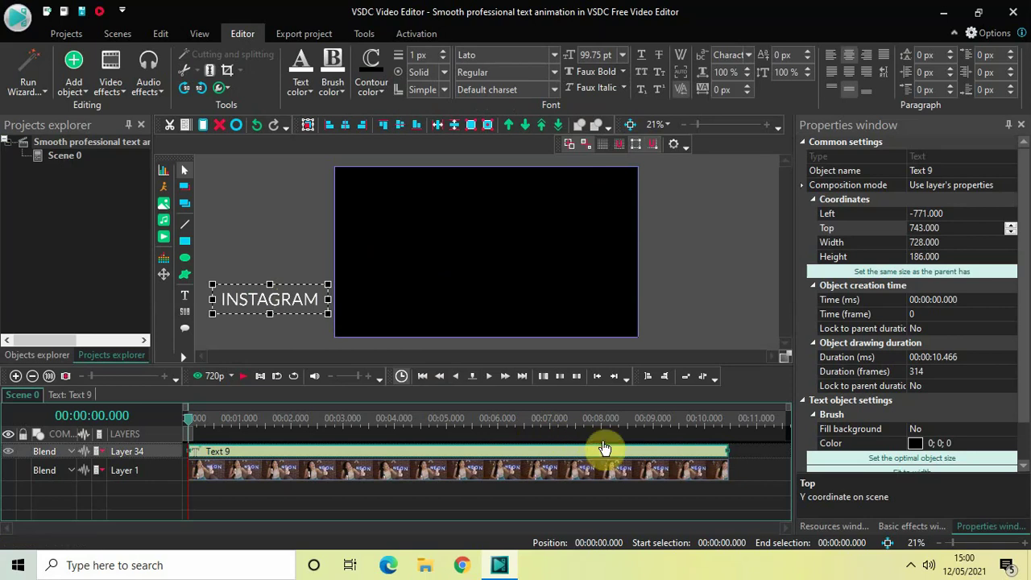
{"action": "left_click", "coordinate": [969, 356]}
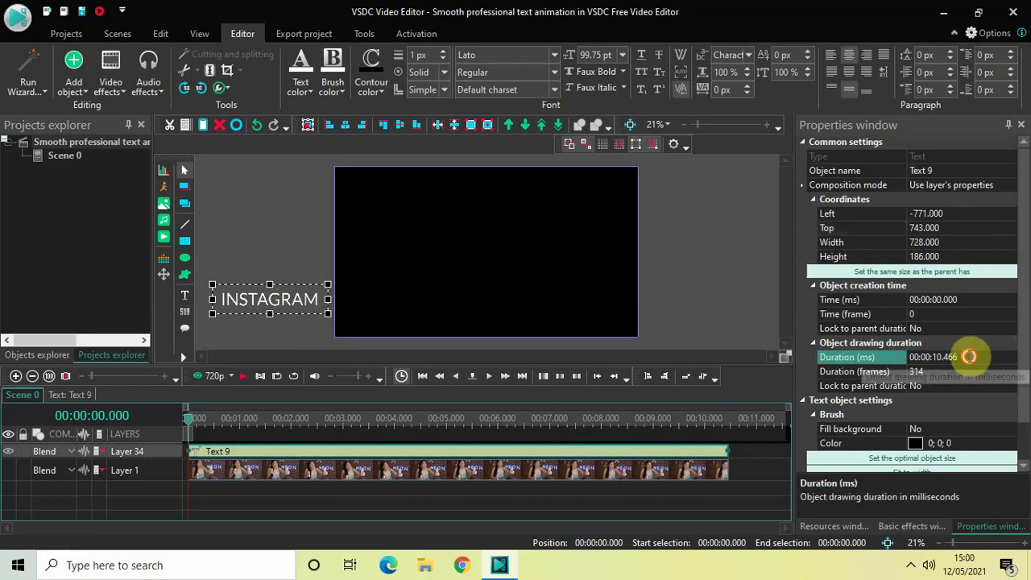
{"action": "key", "text": "BackSpace"}
{"action": "key", "text": "BackSpace"}
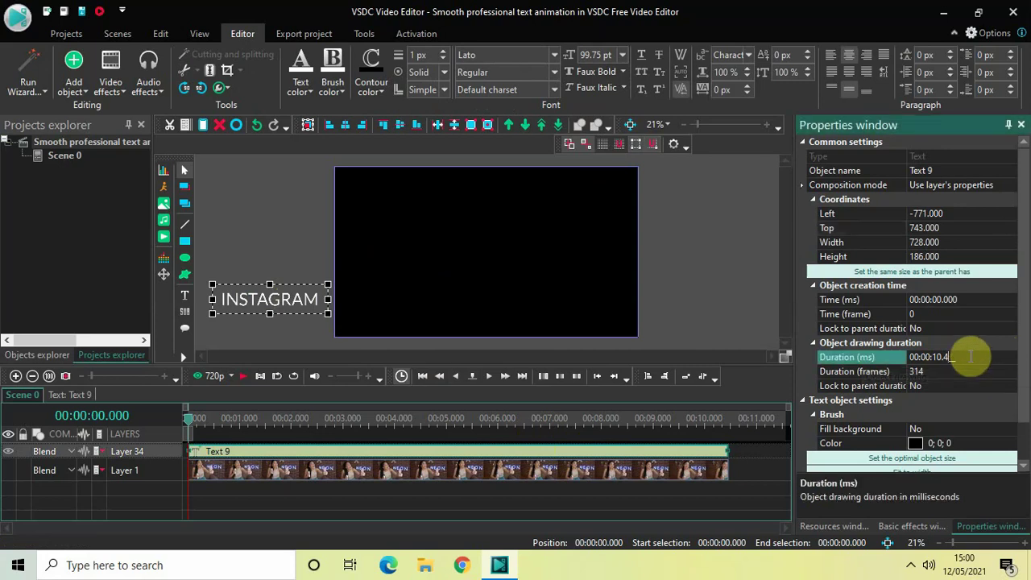
{"action": "key", "text": "BackSpace"}
{"action": "key", "text": "BackSpace"}
{"action": "key", "text": "BackSpace"}
{"action": "type", "text": "2.000"}
{"action": "key", "text": "Return"}
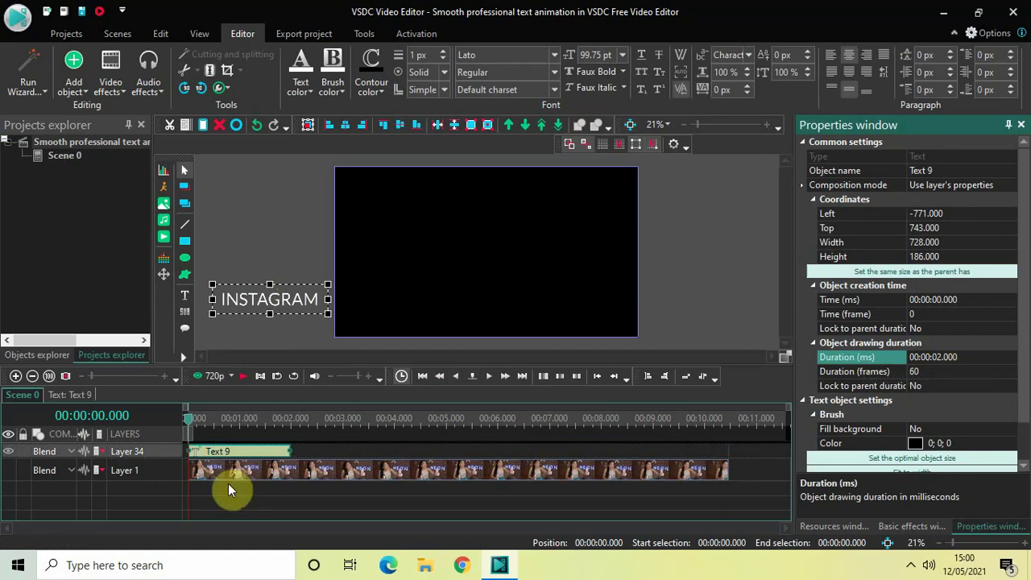
Add a movement inside the text object that slides it into the frame to about X 471, Y 824 at 1 second
{"action": "double_click", "coordinate": [229, 454]}
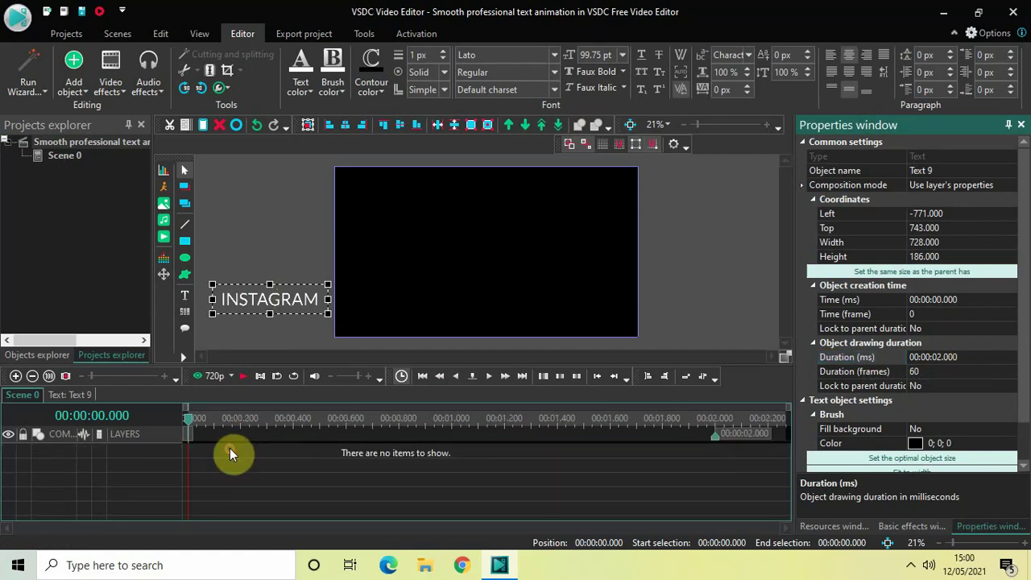
{"action": "left_click", "coordinate": [78, 90]}
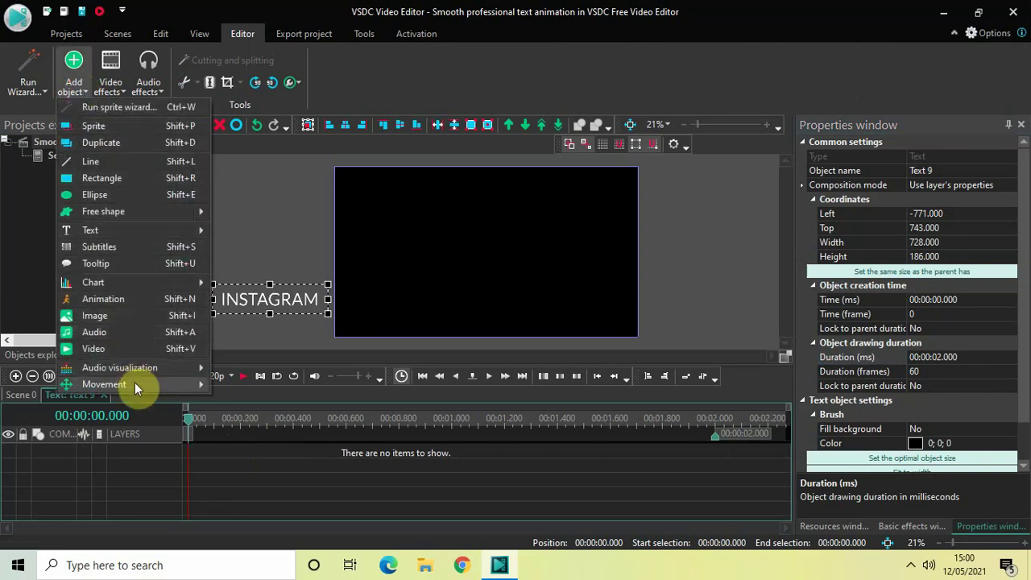
{"action": "mouse_move", "coordinate": [135, 383]}
{"action": "left_click", "coordinate": [278, 387]}
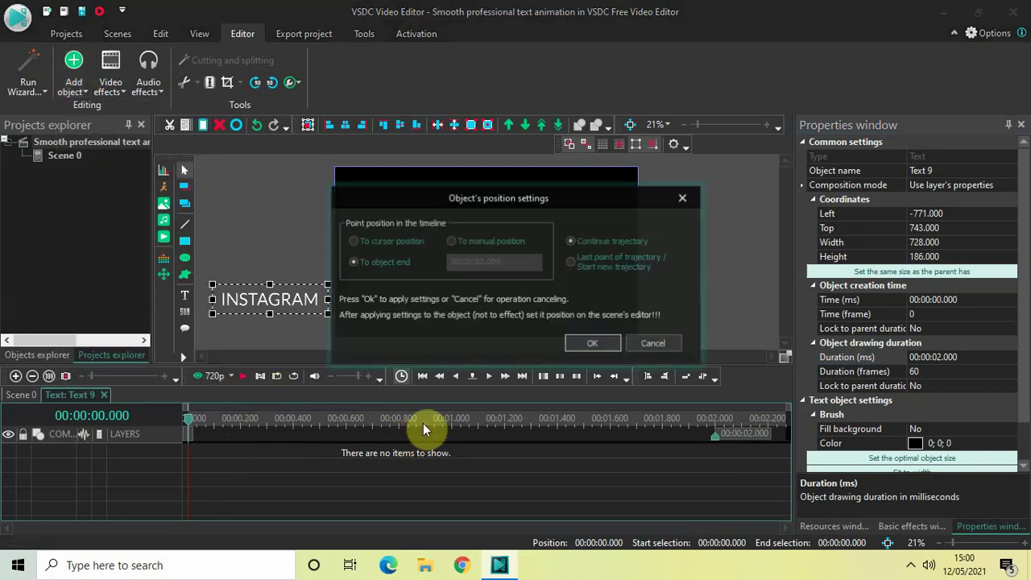
{"action": "left_click", "coordinate": [597, 341]}
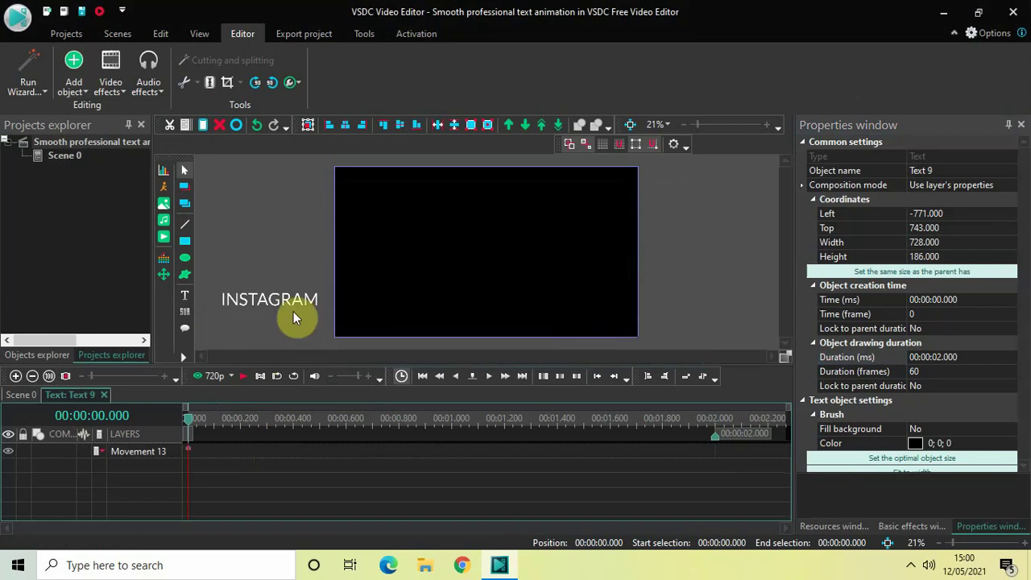
{"action": "left_click", "coordinate": [268, 298]}
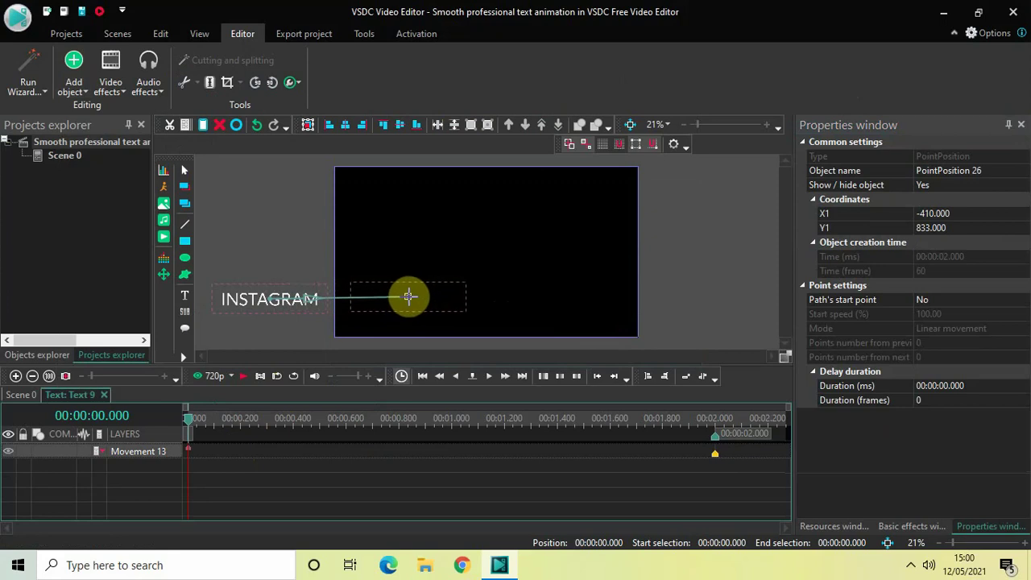
{"action": "left_click", "coordinate": [409, 297]}
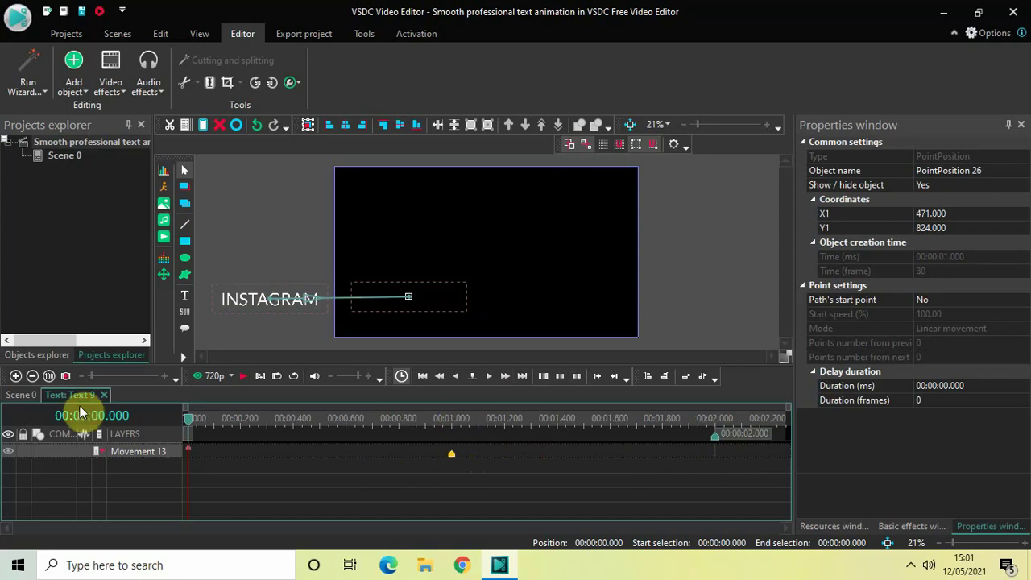
Return to Scene 0 and play back the text's slide-in animation
{"action": "left_click", "coordinate": [10, 395]}
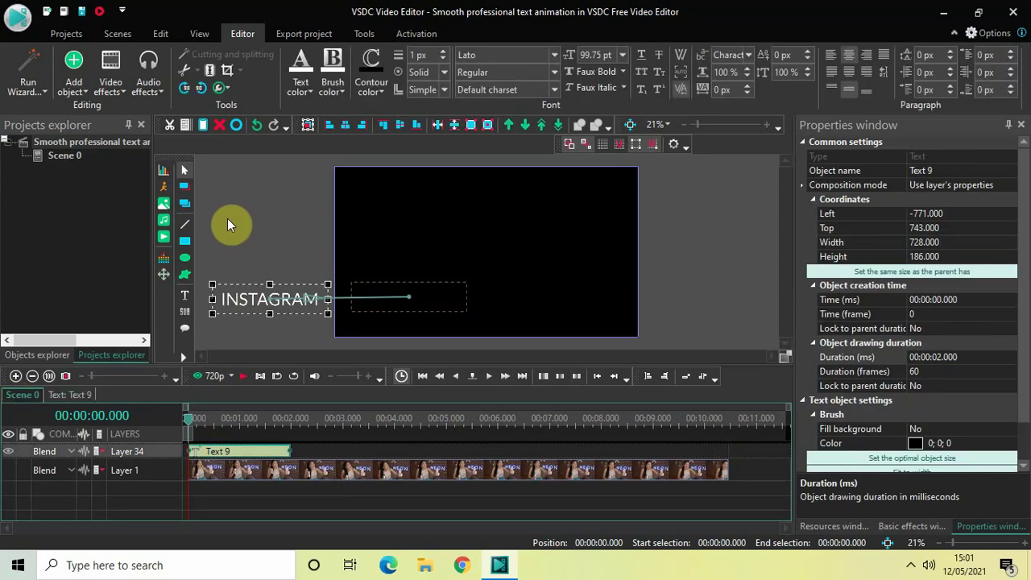
{"action": "key", "text": "space"}
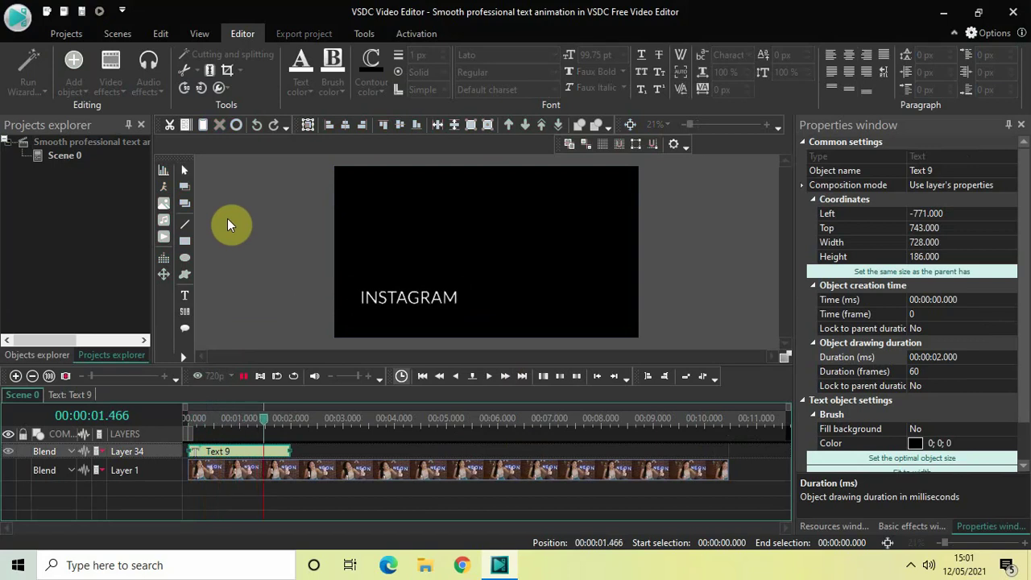
{"action": "key", "text": "space"}
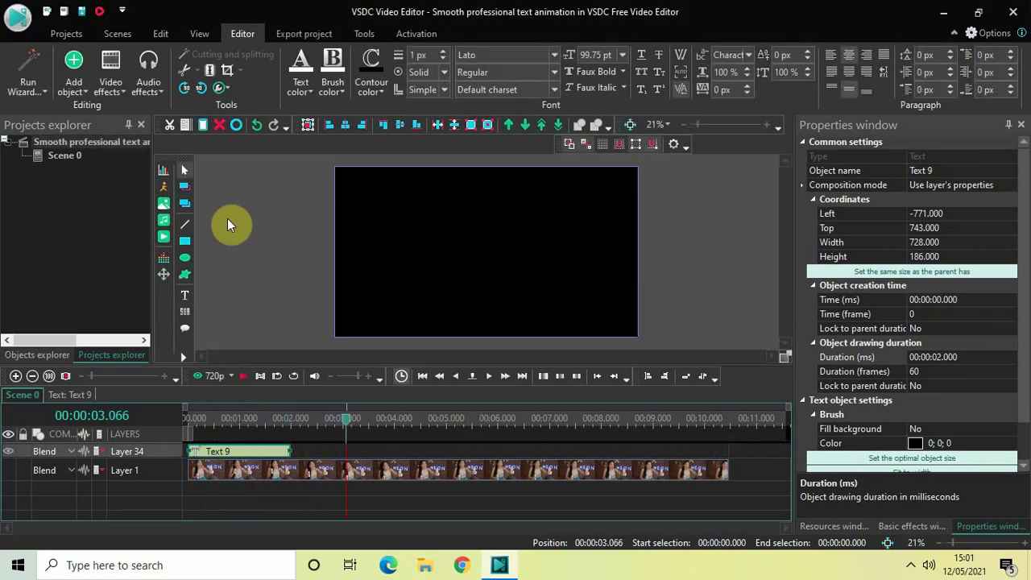
Place the playhead at about 1.7 seconds and set the text object's Left coordinate to 95
{"action": "left_click", "coordinate": [277, 420]}
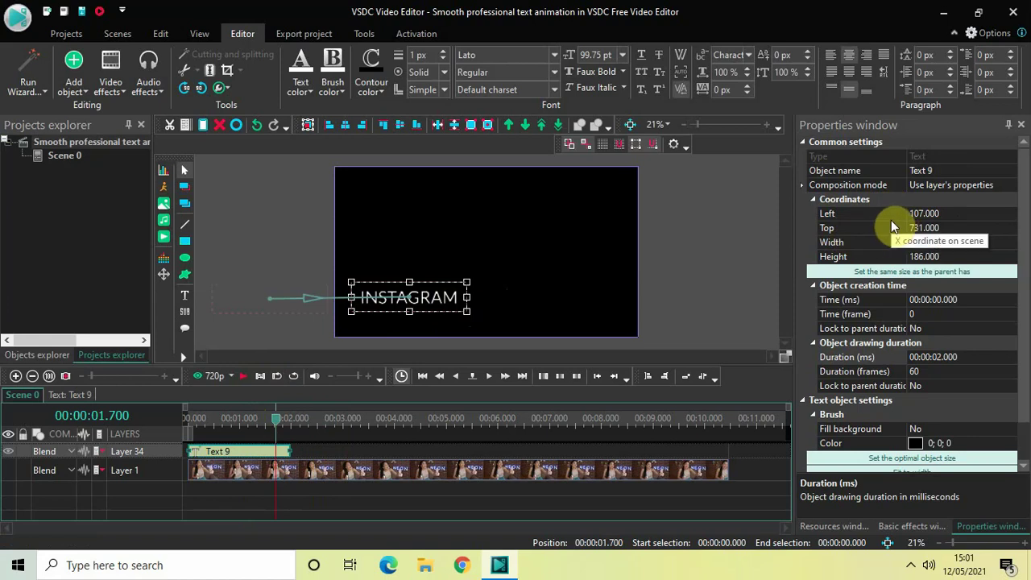
{"action": "left_click", "coordinate": [942, 215]}
{"action": "key", "text": "BackSpace"}
{"action": "type", "text": "95"}
{"action": "key", "text": "Return"}
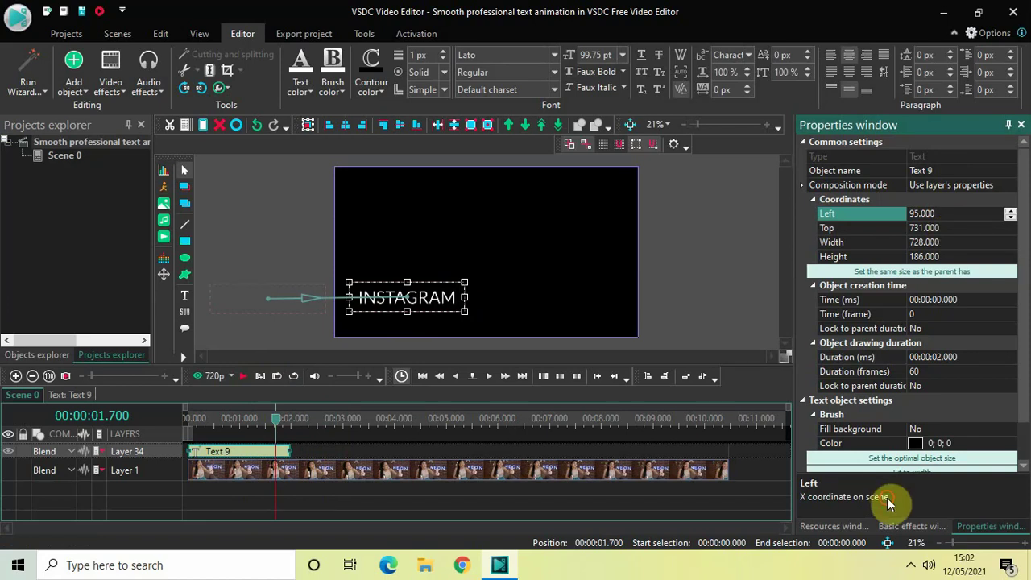
Set the text object's Top coordinate to 682
{"action": "left_click", "coordinate": [942, 229]}
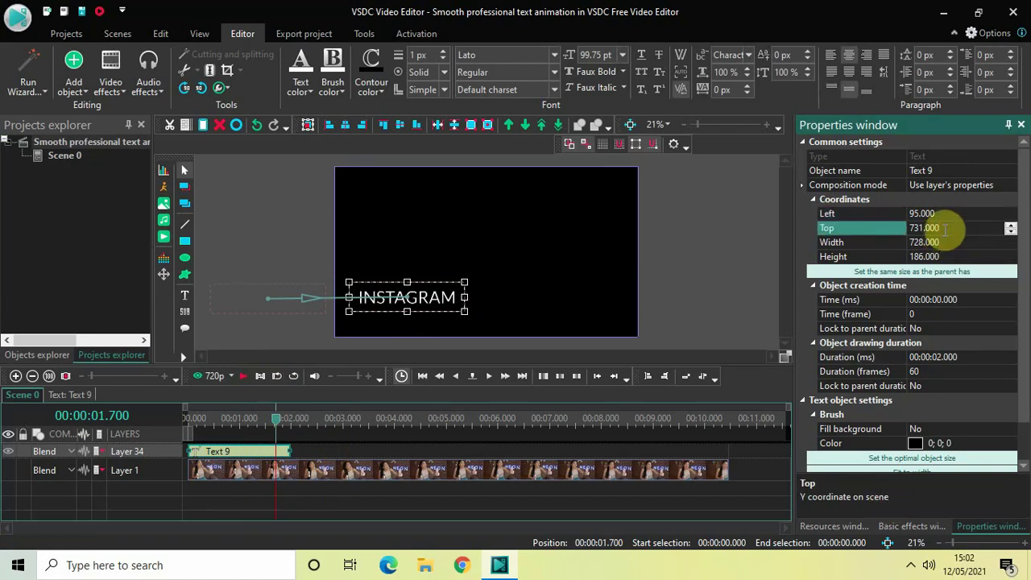
{"action": "double_click", "coordinate": [942, 229]}
{"action": "key", "text": "BackSpace"}
{"action": "type", "text": "682"}
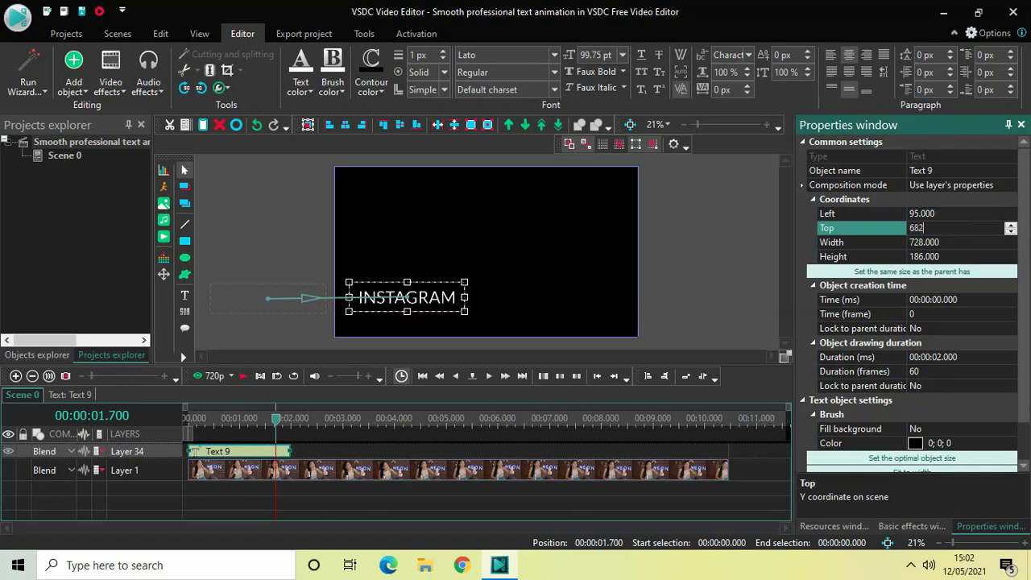
{"action": "key", "text": "Return"}
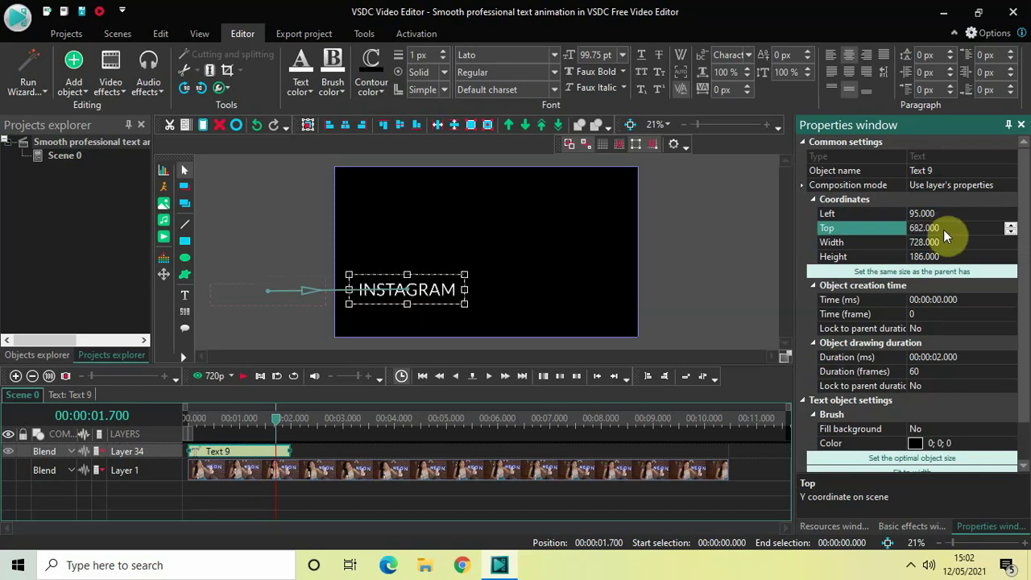
Set the first INSTAGRAM text object's width to 760 and its height to 175
{"action": "left_click", "coordinate": [943, 240]}
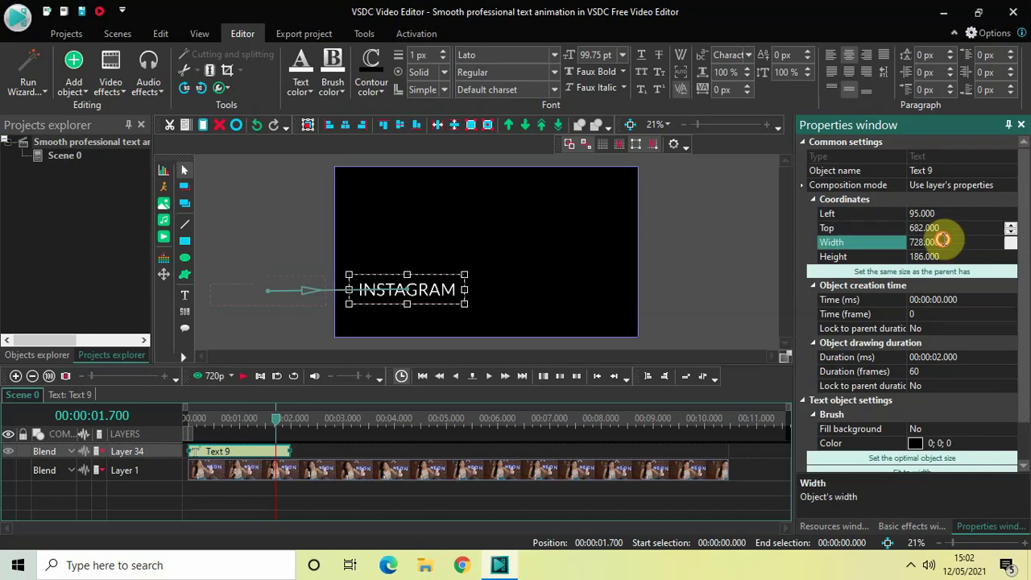
{"action": "double_click", "coordinate": [944, 241]}
{"action": "type", "text": "760"}
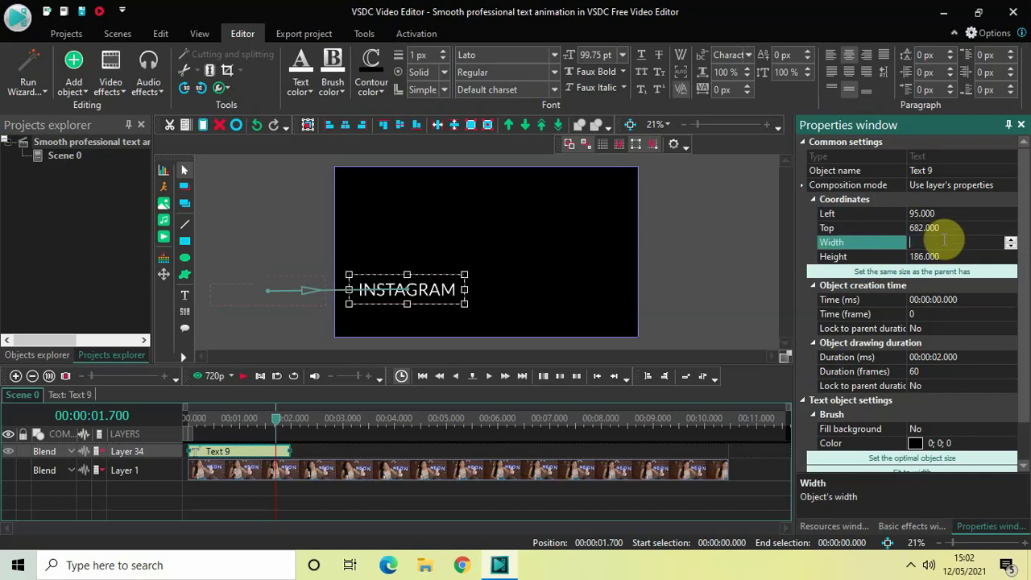
{"action": "key", "text": "Return"}
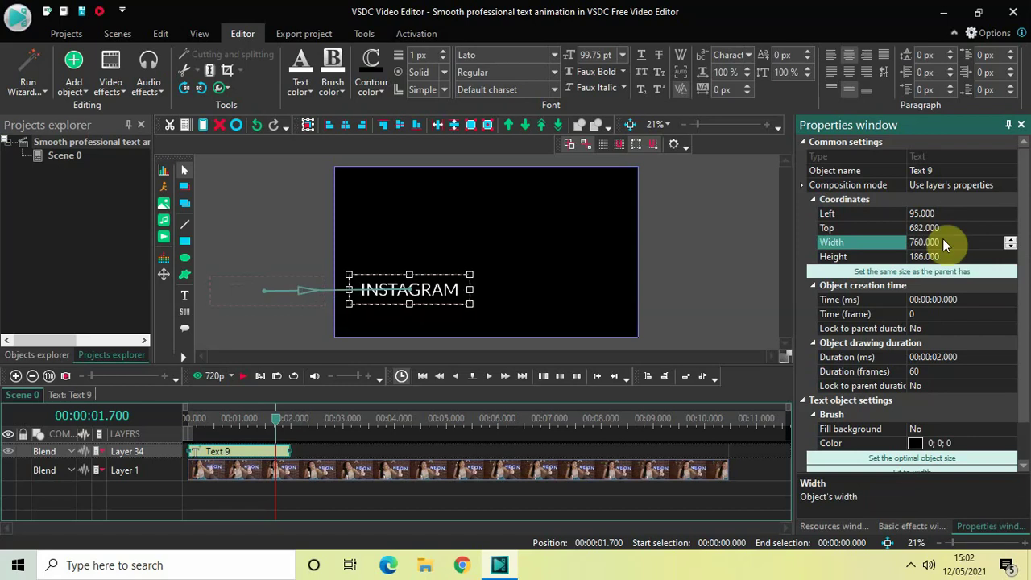
{"action": "left_click", "coordinate": [944, 256]}
{"action": "key", "text": "BackSpace"}
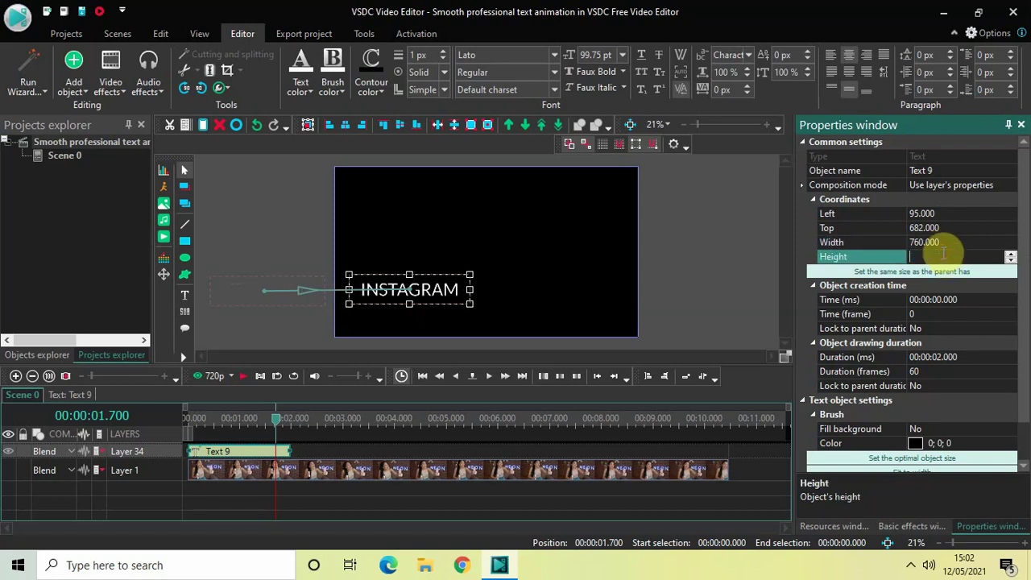
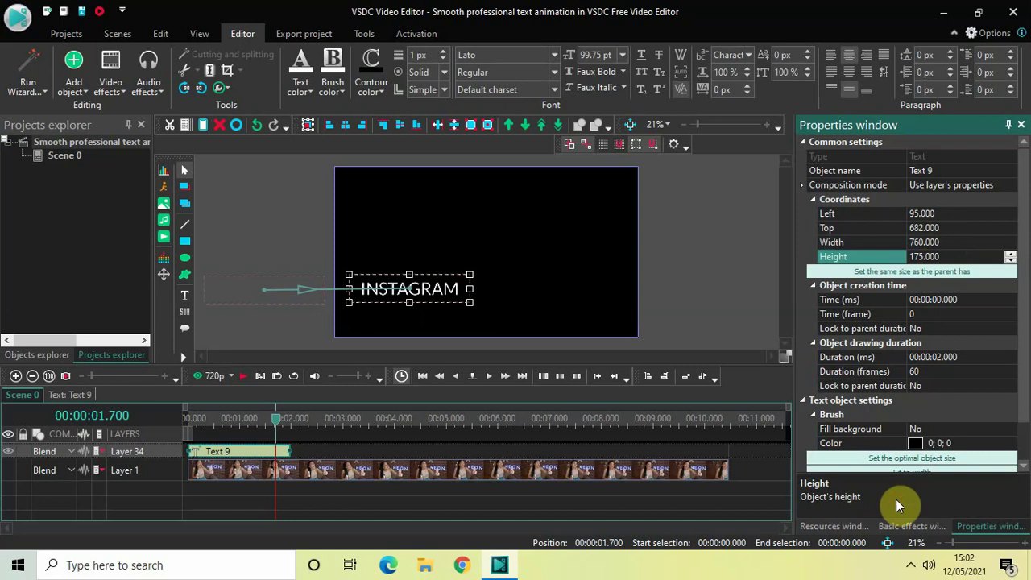
{"action": "left_click", "coordinate": [501, 509]}
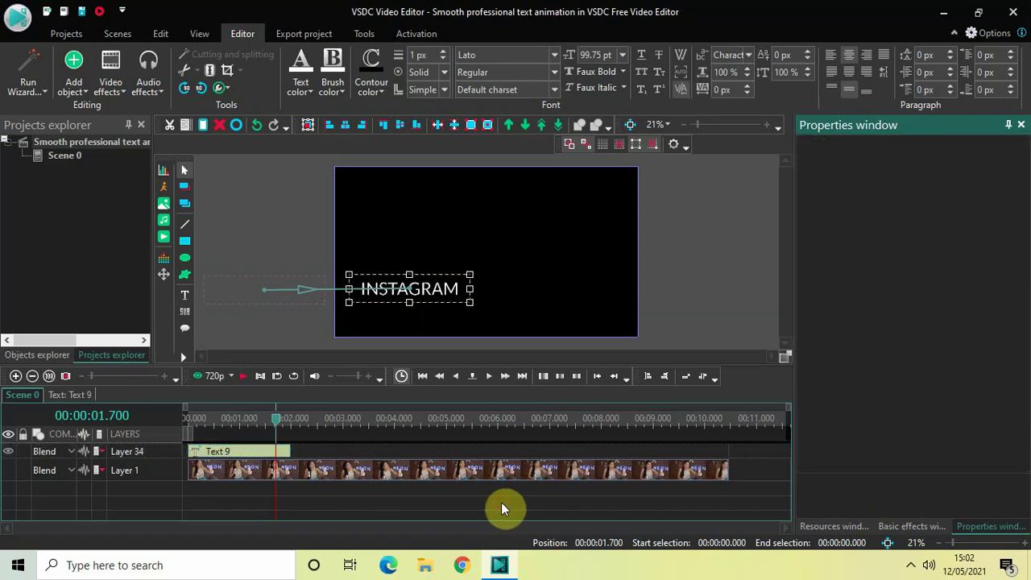
Place the playhead at 2 seconds and draw a new text box about 841 by 205 in the frame's lower-left area
{"action": "left_click", "coordinate": [275, 422]}
{"action": "left_click_drag", "start_coordinate": [276, 422], "coordinate": [153, 419]}
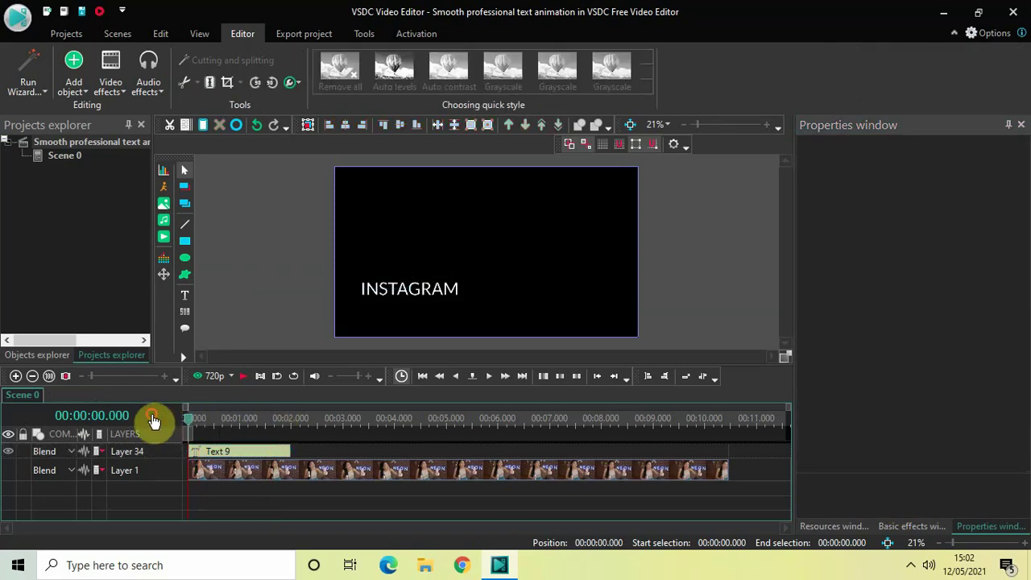
{"action": "left_click", "coordinate": [292, 418]}
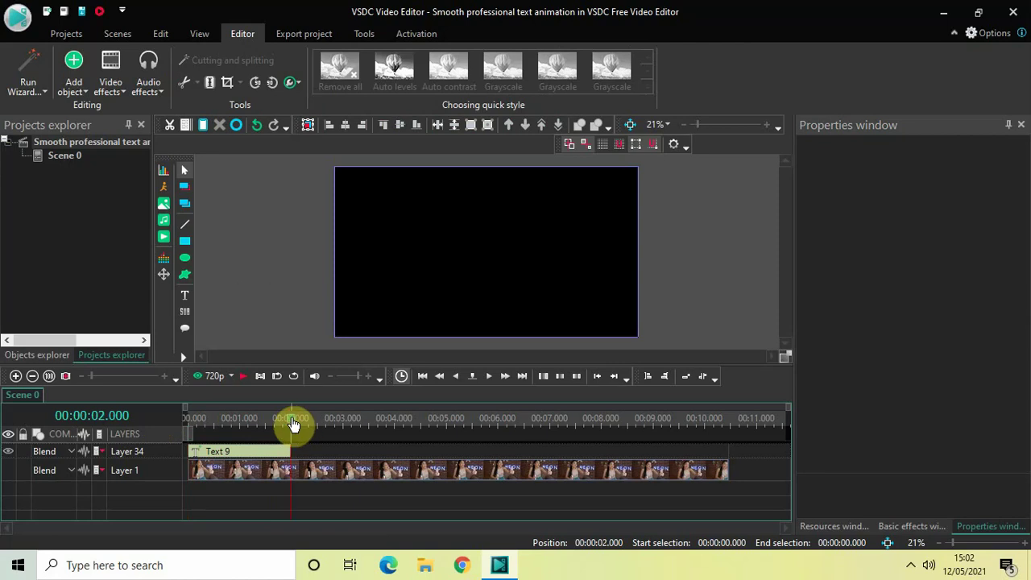
{"action": "left_click", "coordinate": [74, 78]}
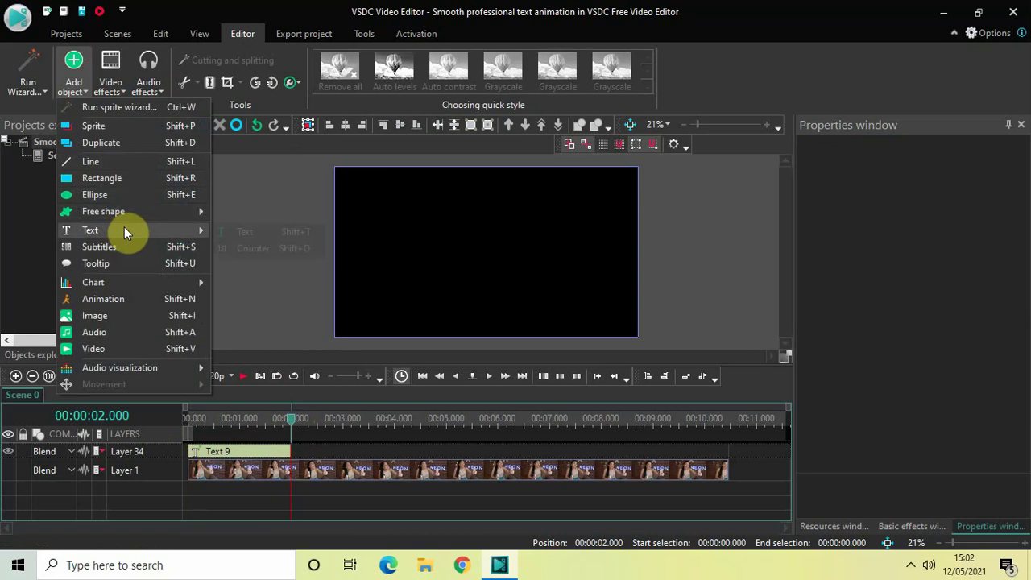
{"action": "mouse_move", "coordinate": [124, 227]}
{"action": "left_click", "coordinate": [242, 231]}
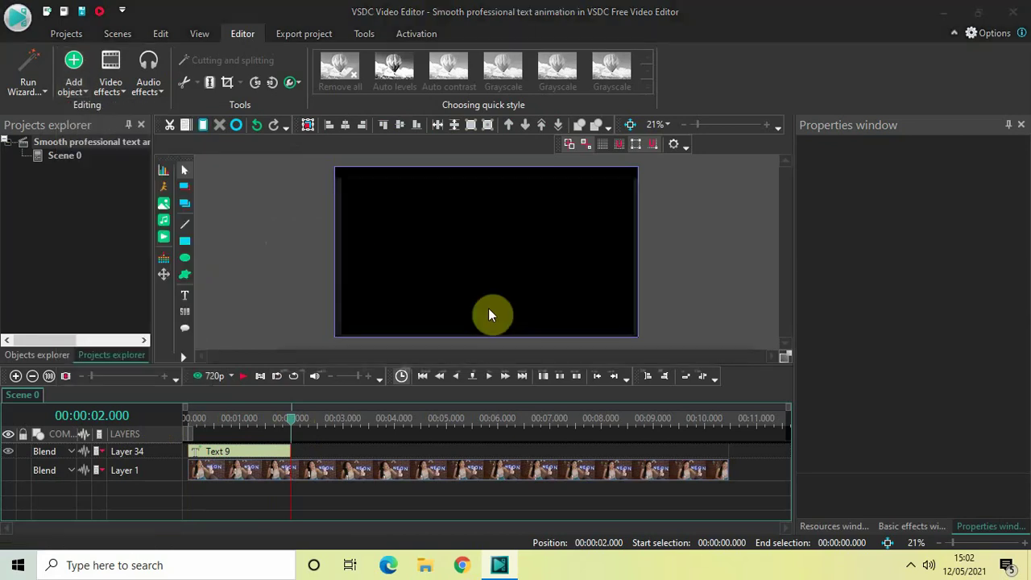
{"action": "left_click", "coordinate": [640, 356]}
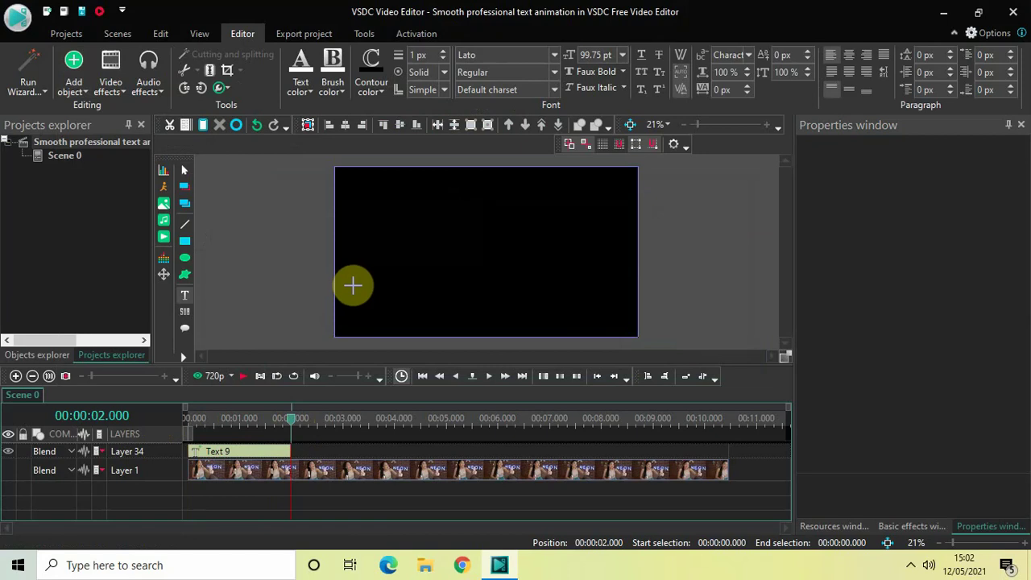
{"action": "left_click_drag", "start_coordinate": [353, 285], "coordinate": [485, 316]}
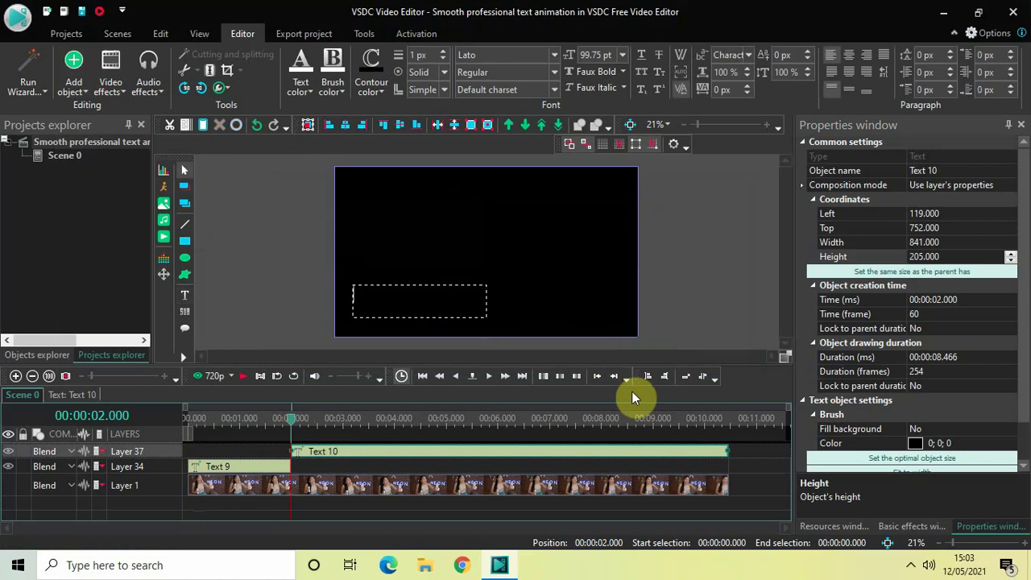
Enter INSTAGRAM in capitals as the text of the new text box
{"action": "key", "text": "Caps_Lock"}
{"action": "key", "text": "Caps_Lock"}
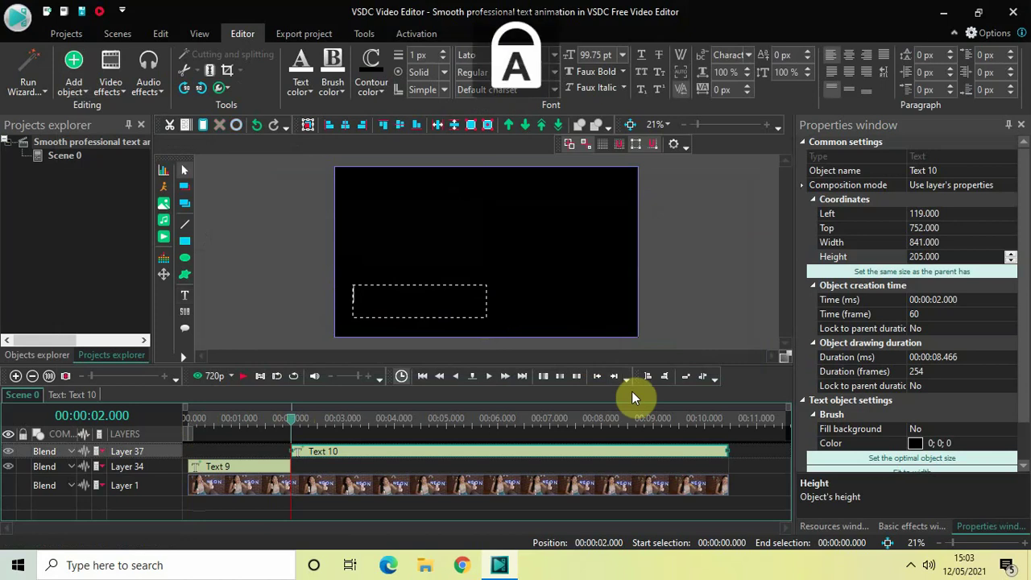
{"action": "type", "text": "INSTAGR"}
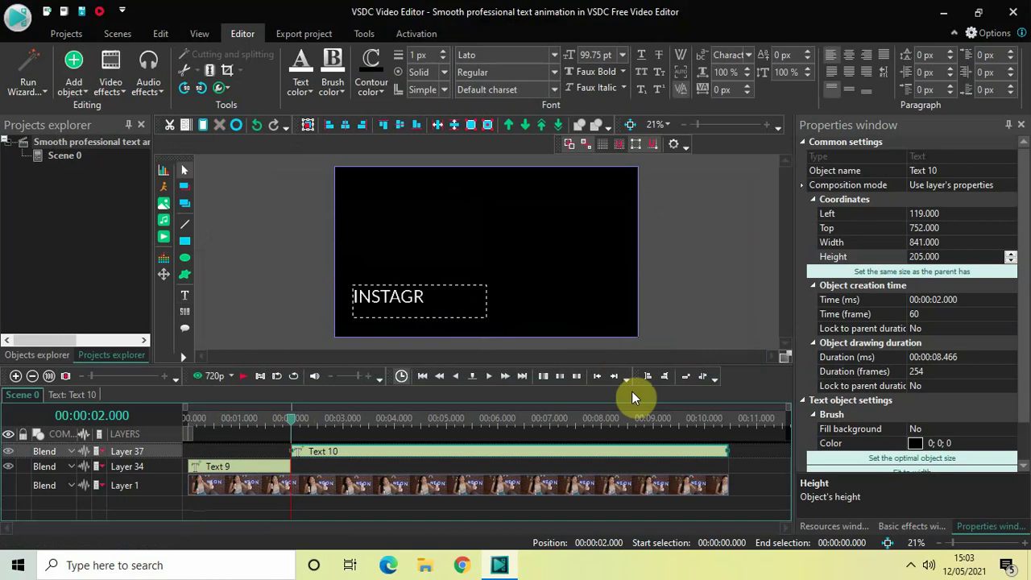
{"action": "type", "text": "AM"}
Center the whole new INSTAGRAM text vertically and horizontally within its box and finish text editing
{"action": "key", "text": "ctrl+a"}
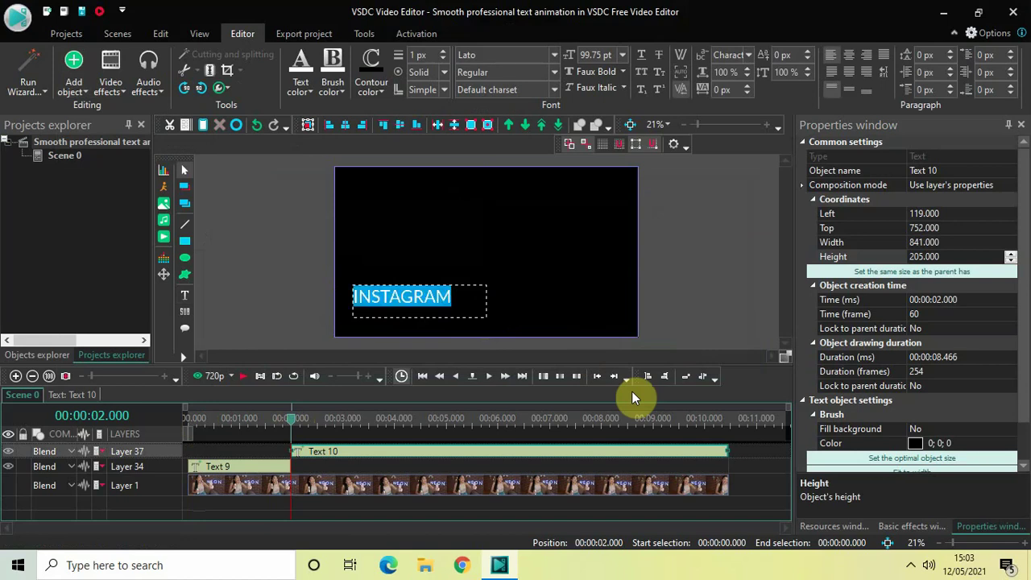
{"action": "left_click", "coordinate": [848, 87]}
{"action": "left_click", "coordinate": [848, 53]}
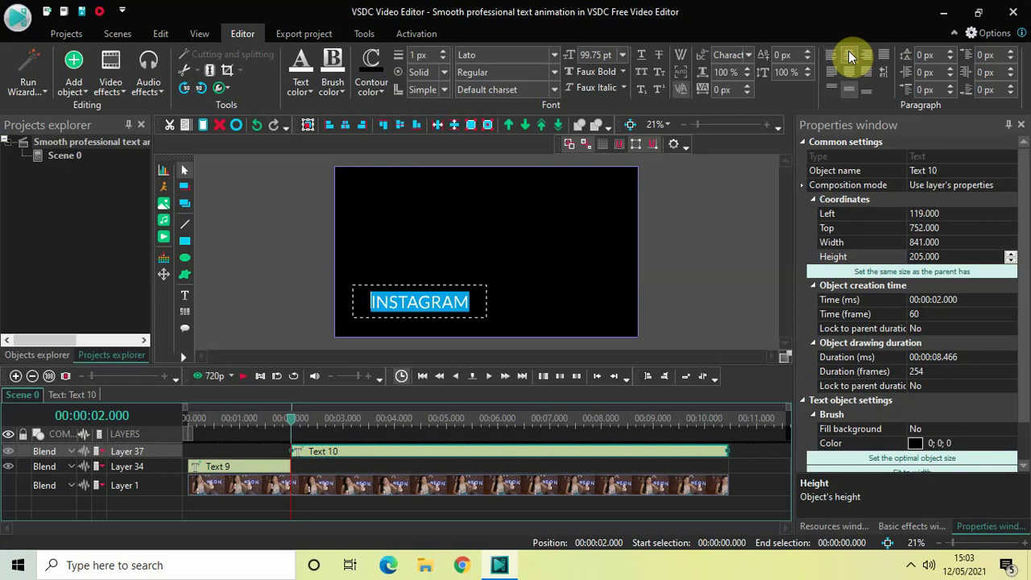
{"action": "left_click", "coordinate": [679, 256]}
{"action": "left_click", "coordinate": [680, 253]}
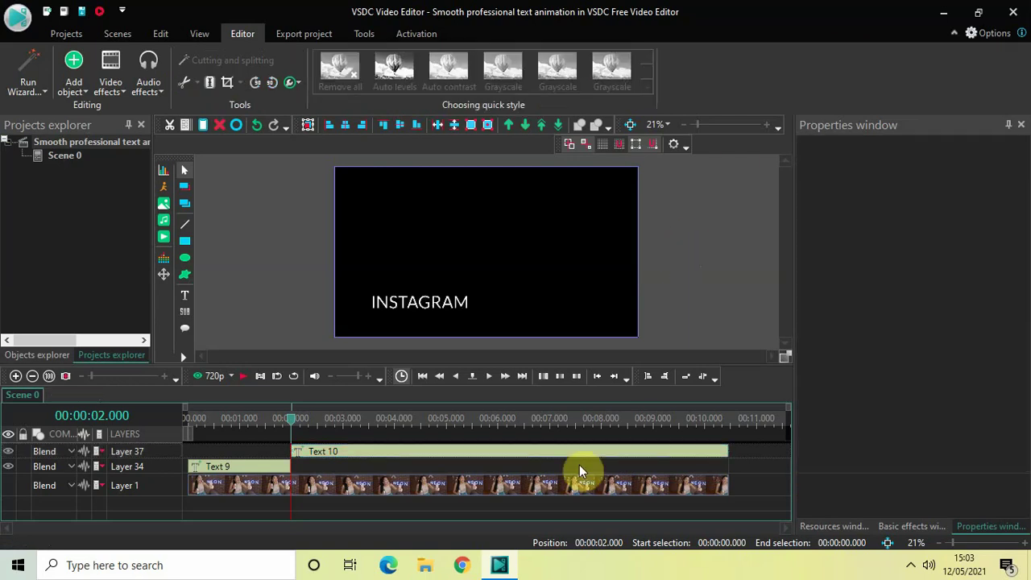
Set the second text object's drawing duration to 00:00:02.000
{"action": "left_click", "coordinate": [524, 455]}
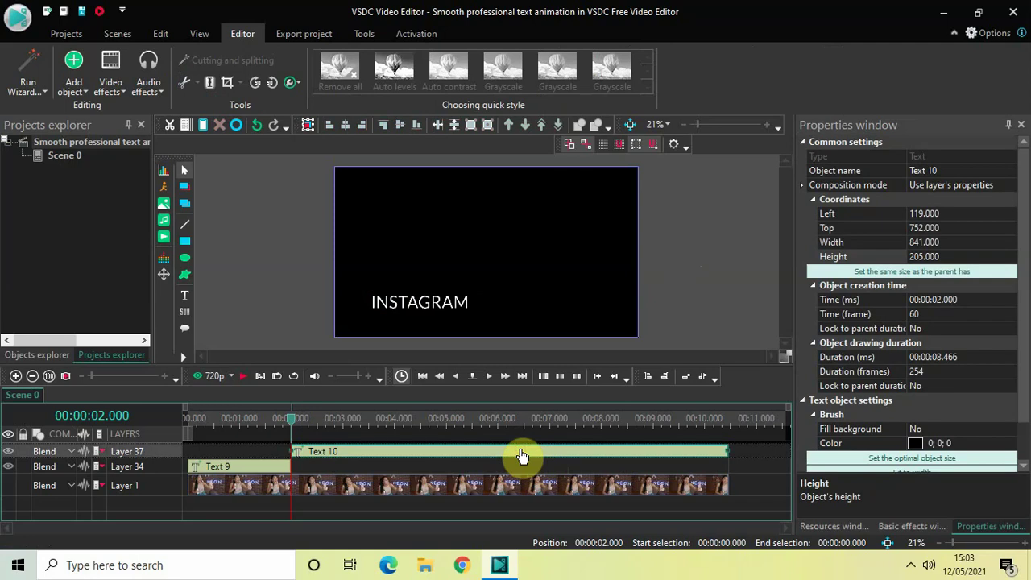
{"action": "left_click", "coordinate": [961, 359]}
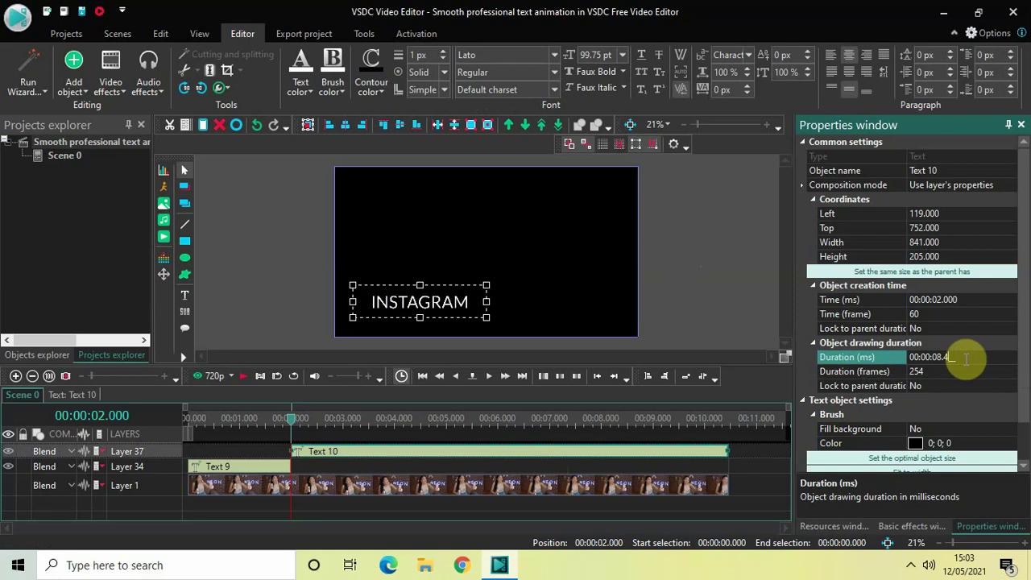
{"action": "key", "text": "BackSpace"}
{"action": "key", "text": "BackSpace"}
{"action": "key", "text": "BackSpace"}
{"action": "type", "text": "0"}
{"action": "key", "text": "BackSpace"}
{"action": "key", "text": "BackSpace"}
{"action": "key", "text": "BackSpace"}
{"action": "type", "text": "02.00"}
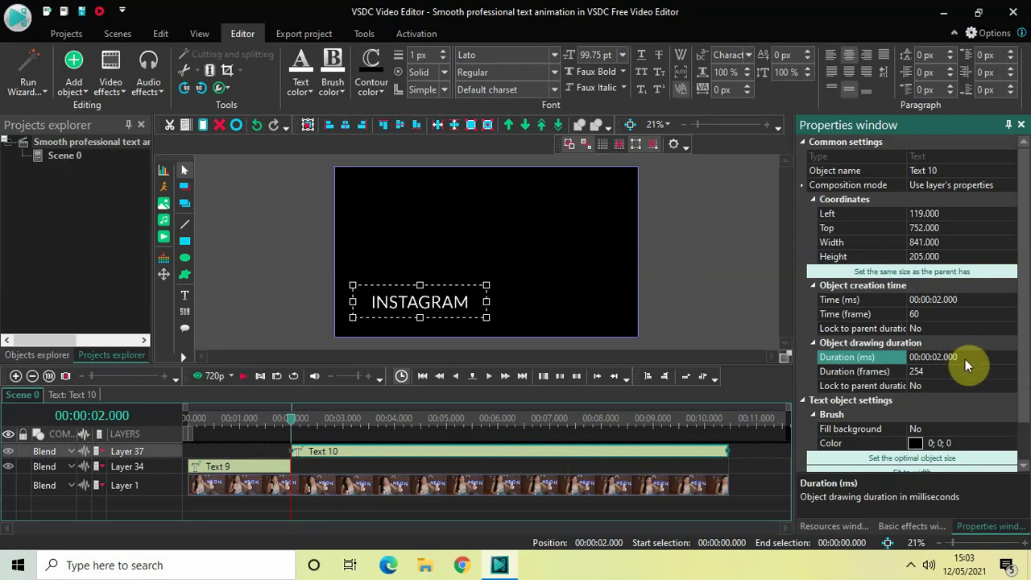
{"action": "key", "text": "Return"}
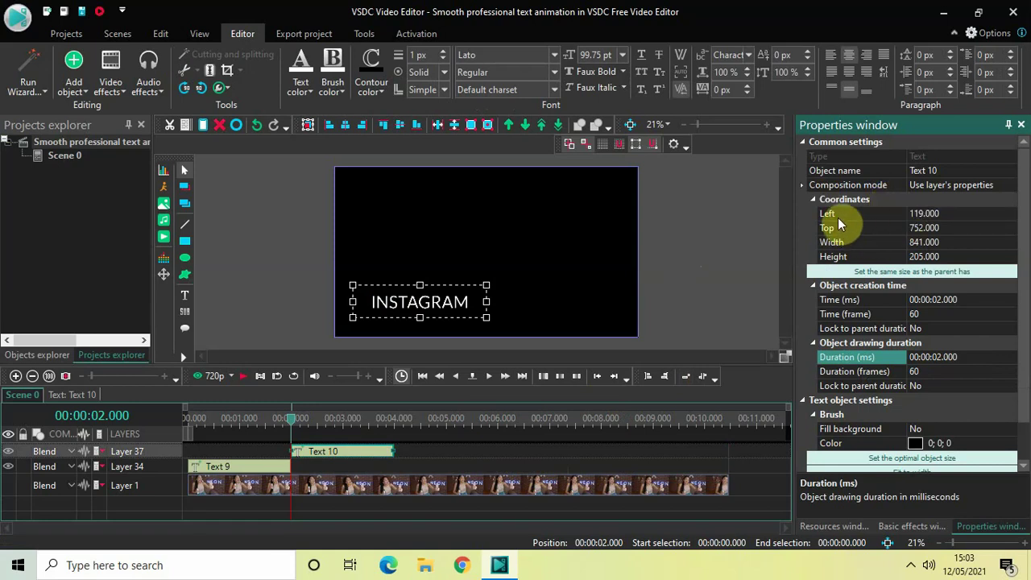
Set the second text object's Left coordinate to 95
{"action": "left_click", "coordinate": [966, 211]}
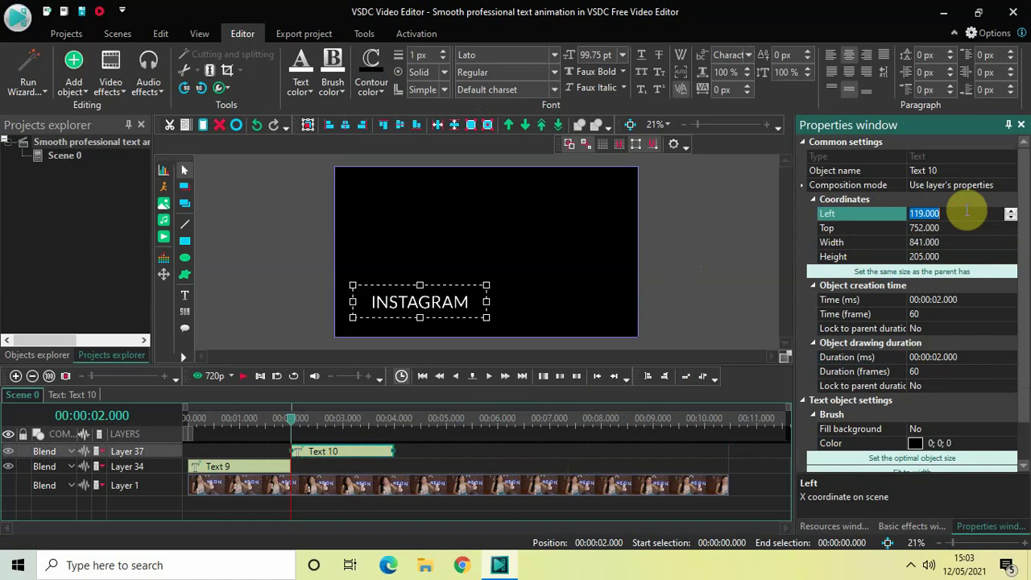
{"action": "left_click", "coordinate": [967, 211]}
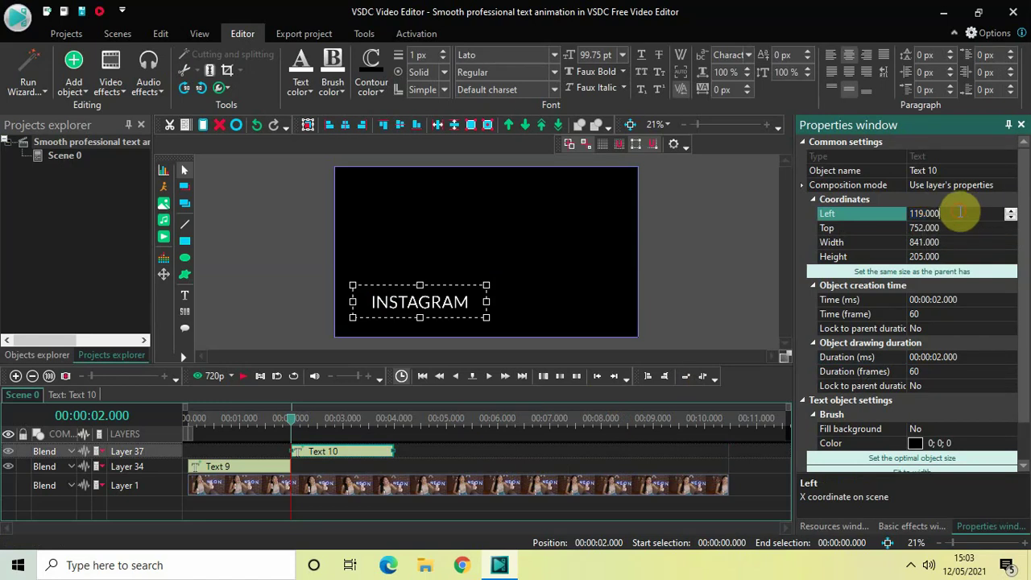
{"action": "key", "text": "BackSpace"}
{"action": "key", "text": "BackSpace"}
{"action": "key", "text": "BackSpace"}
{"action": "key", "text": "BackSpace"}
{"action": "key", "text": "BackSpace"}
{"action": "key", "text": "BackSpace"}
{"action": "key", "text": "BackSpace"}
{"action": "type", "text": "9"}
{"action": "key", "text": "Return"}
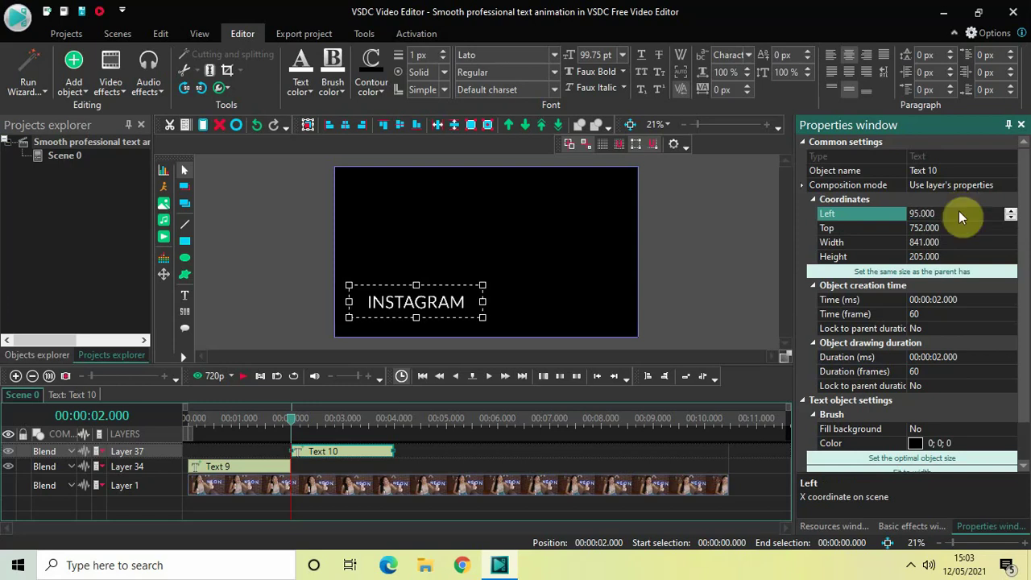
Set the second text object's Top coordinate to 682
{"action": "left_click", "coordinate": [953, 227]}
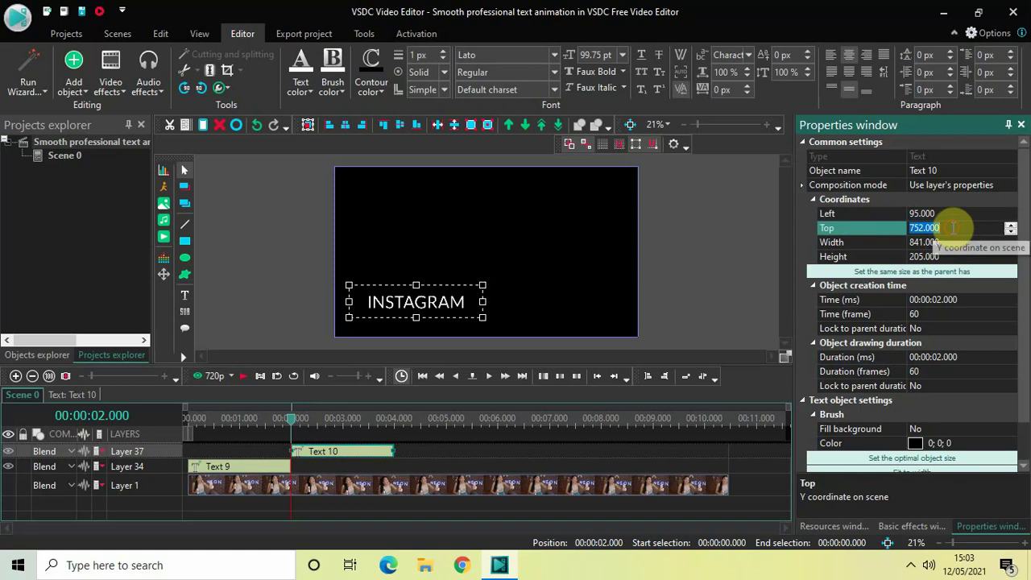
{"action": "key", "text": "BackSpace"}
{"action": "type", "text": "682"}
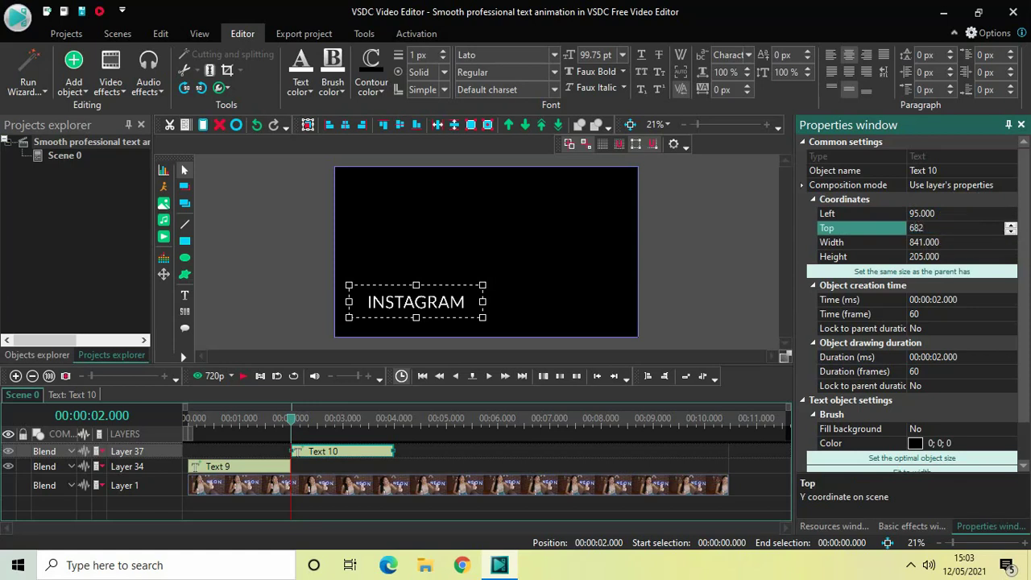
{"action": "key", "text": "Return"}
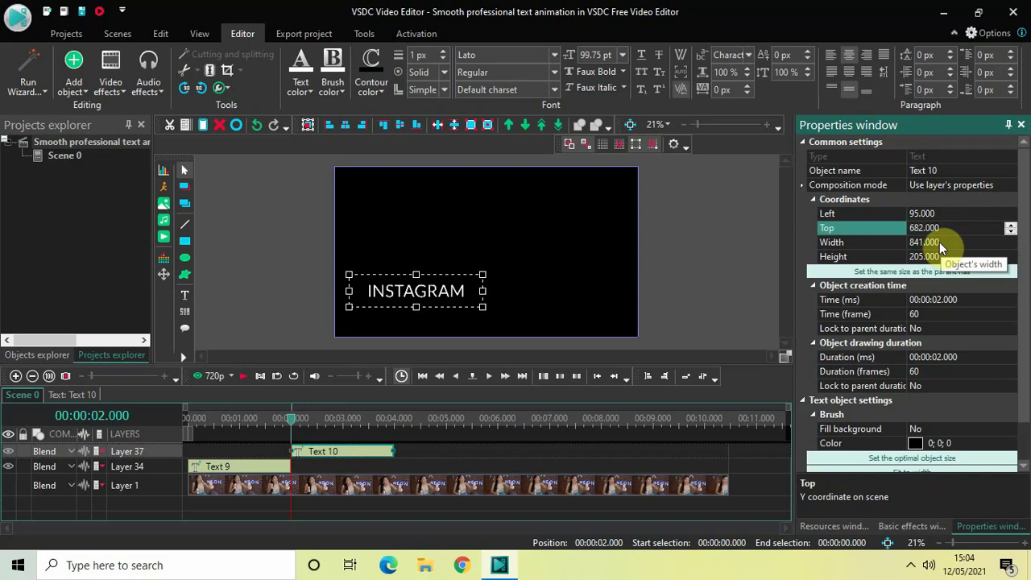
Set the second text object's width to 760
{"action": "left_click", "coordinate": [944, 242]}
{"action": "left_click", "coordinate": [943, 242]}
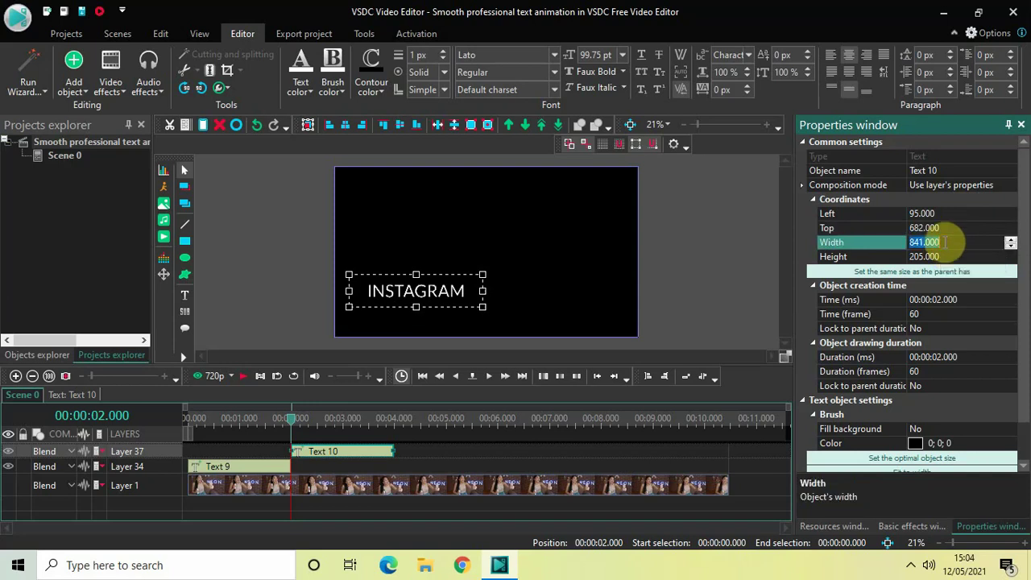
{"action": "key", "text": "BackSpace"}
{"action": "type", "text": "76"}
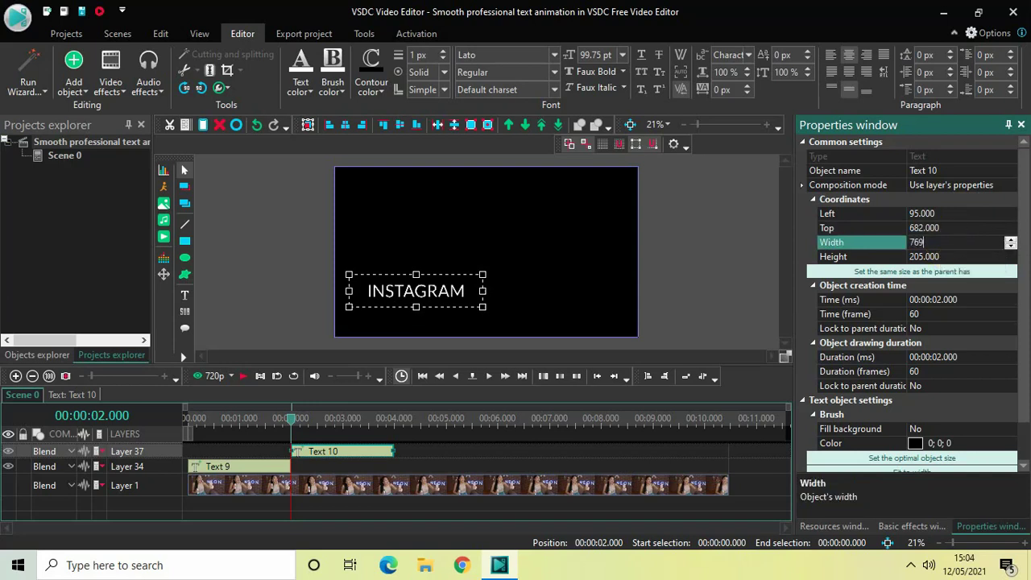
{"action": "type", "text": "0"}
{"action": "key", "text": "Return"}
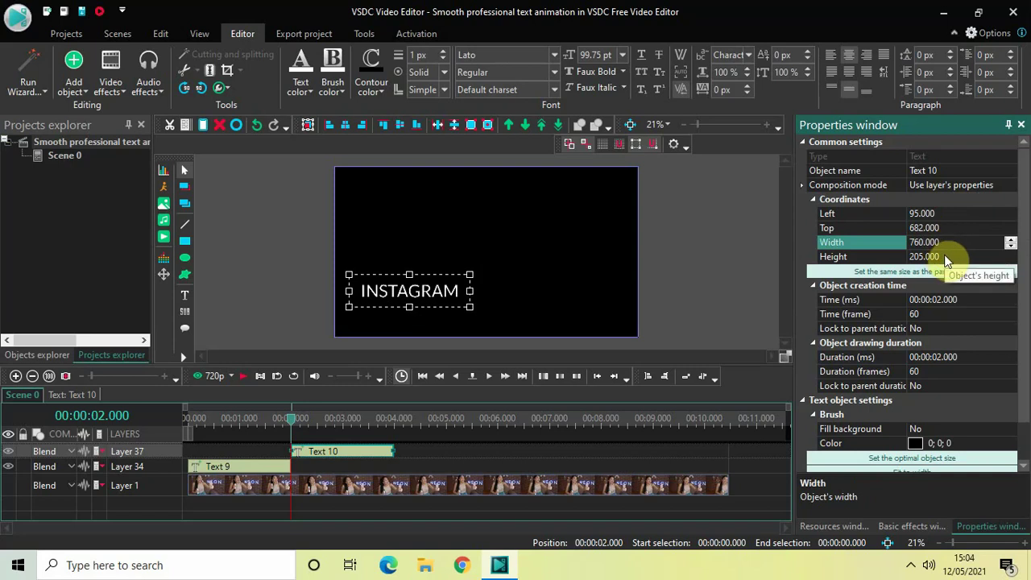
Set the second text object's height to 175
{"action": "left_click", "coordinate": [947, 258]}
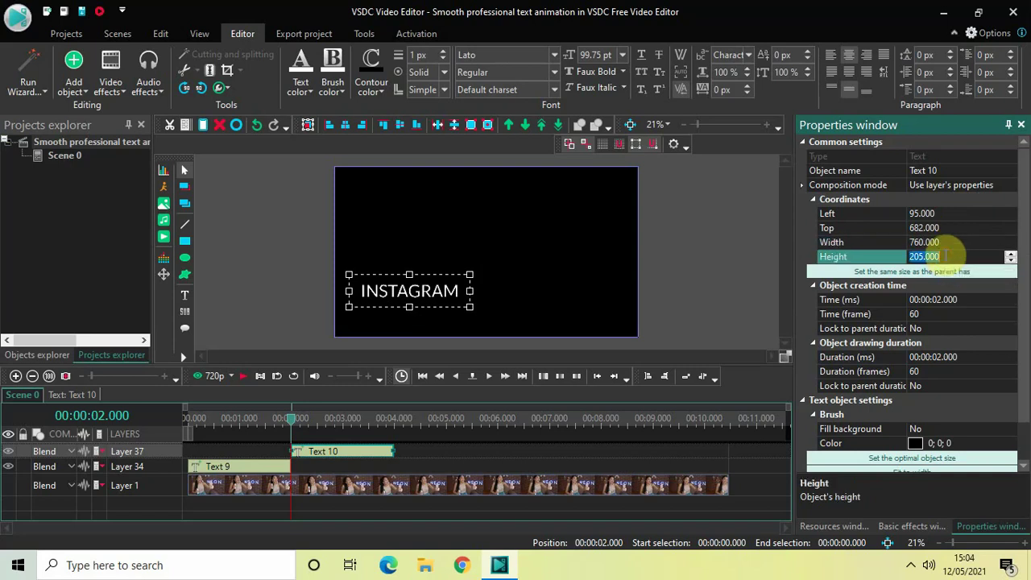
{"action": "key", "text": "BackSpace"}
{"action": "type", "text": "17"}
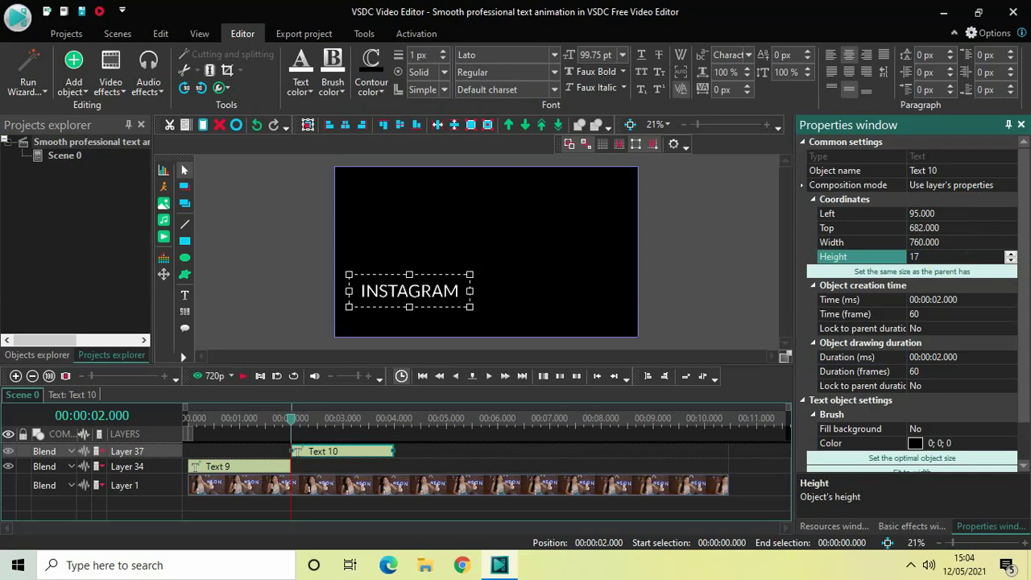
{"action": "type", "text": "5"}
{"action": "key", "text": "Return"}
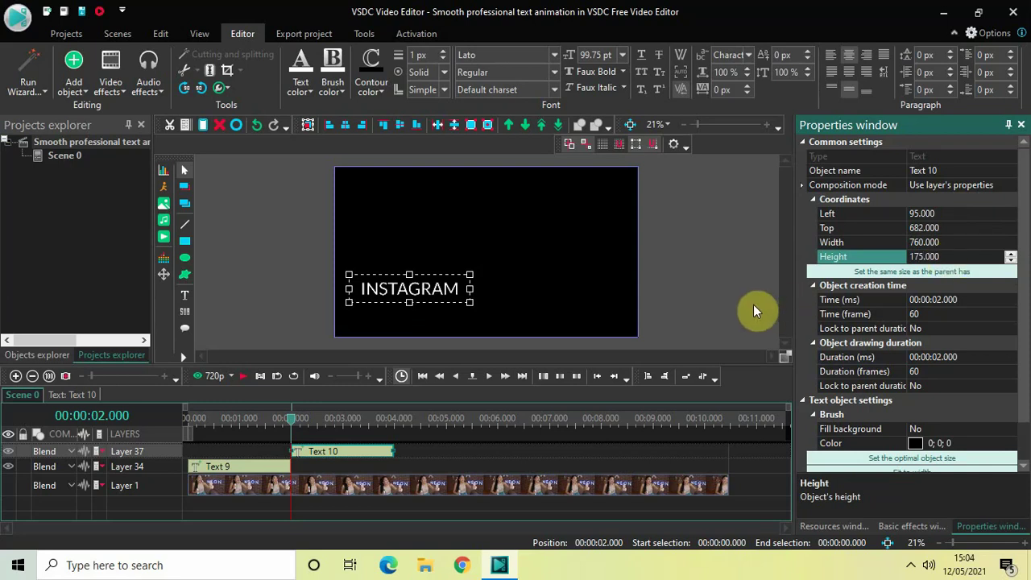
Add a movement inside the second INSTAGRAM text, continuing the trajectory with its point at the object's end, and place the point on the text's centre
{"action": "double_click", "coordinate": [358, 453]}
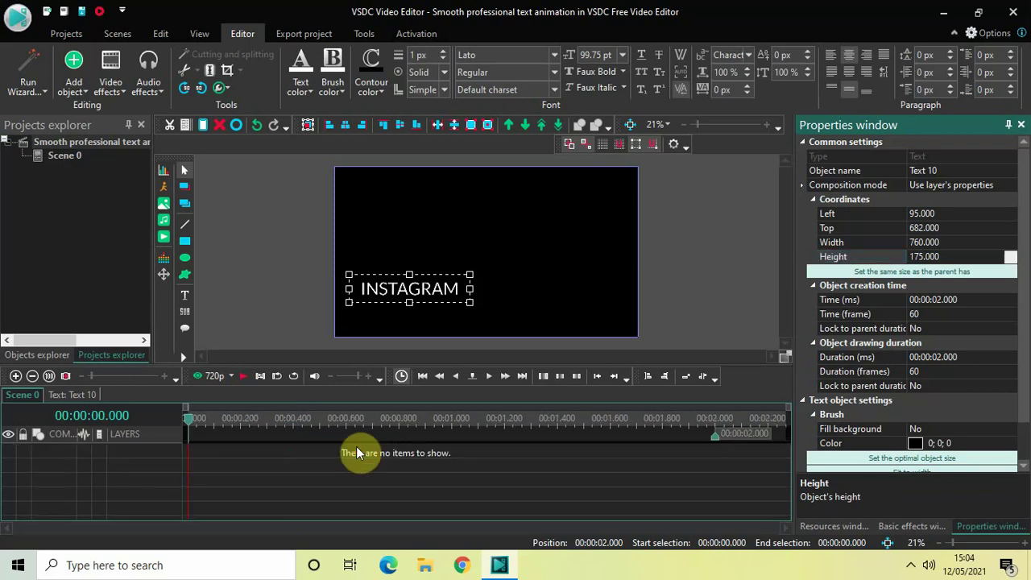
{"action": "left_click", "coordinate": [74, 86]}
{"action": "mouse_move", "coordinate": [141, 380]}
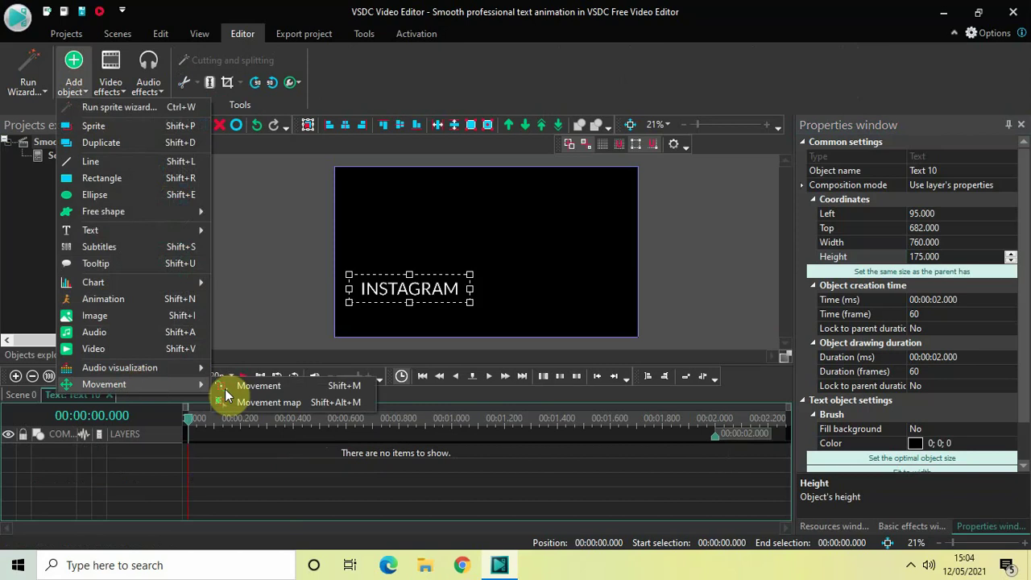
{"action": "left_click", "coordinate": [271, 386]}
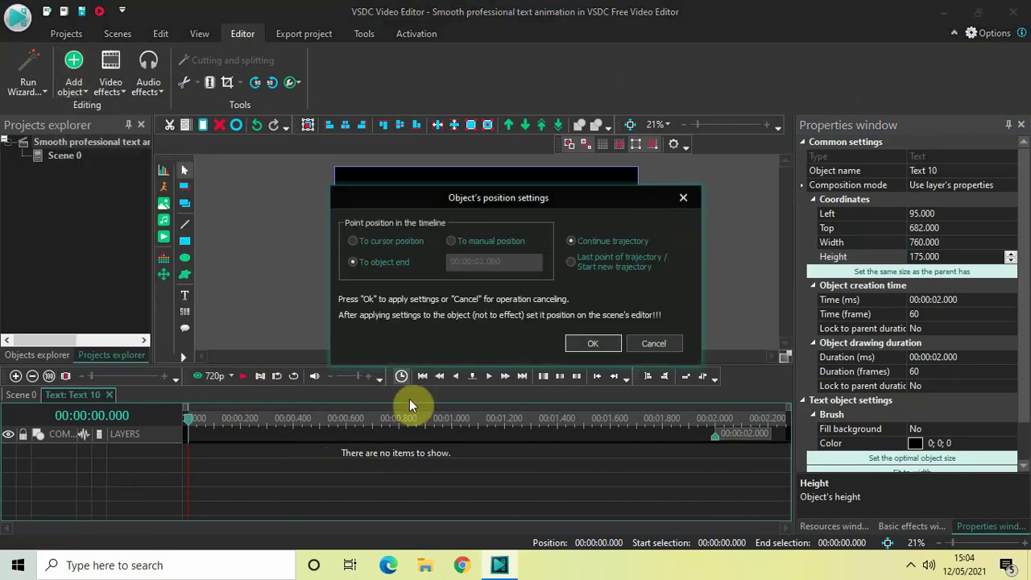
{"action": "left_click", "coordinate": [593, 343]}
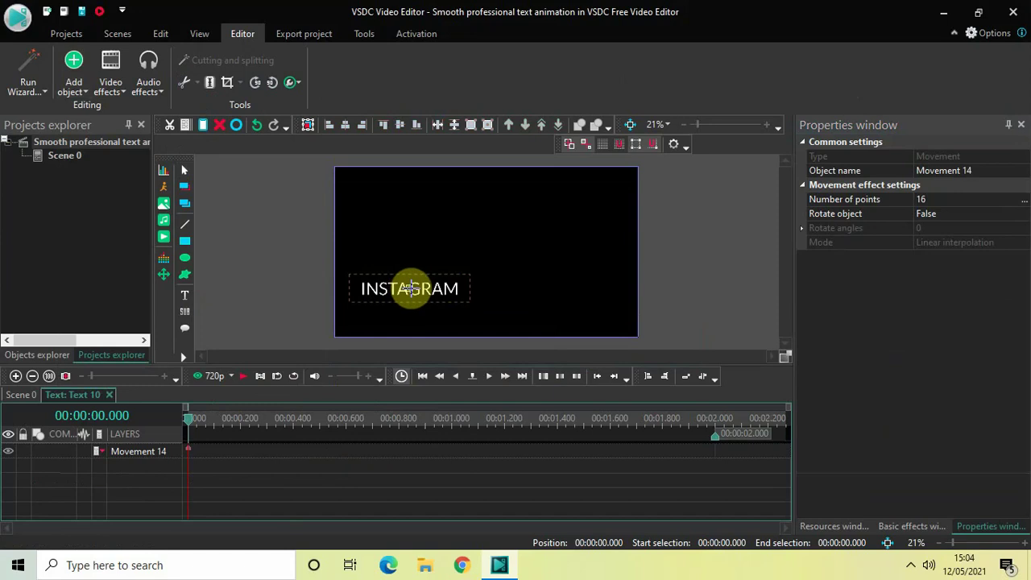
{"action": "left_click", "coordinate": [410, 289]}
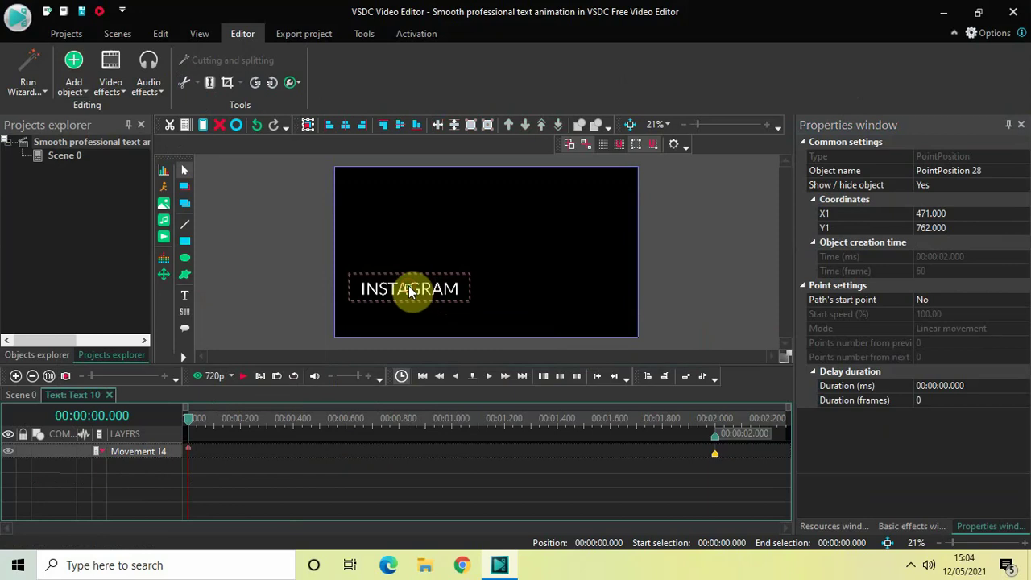
Move the movement's end point beyond the frame's right edge to about X 2334, Y 758, retime it to 1 second, and return to Scene 0
{"action": "left_click_drag", "start_coordinate": [416, 292], "coordinate": [703, 284]}
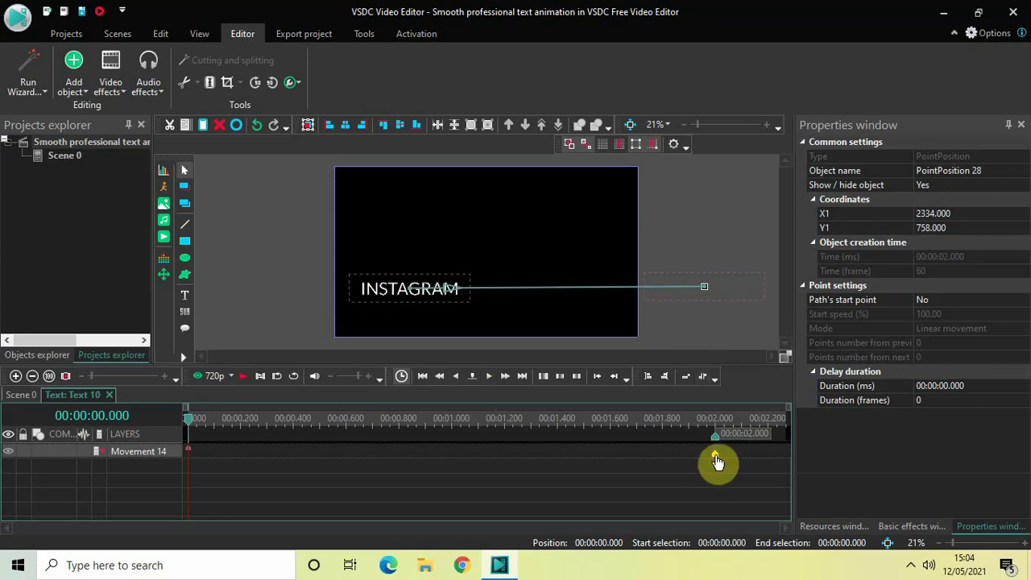
{"action": "left_click_drag", "start_coordinate": [716, 461], "coordinate": [454, 465]}
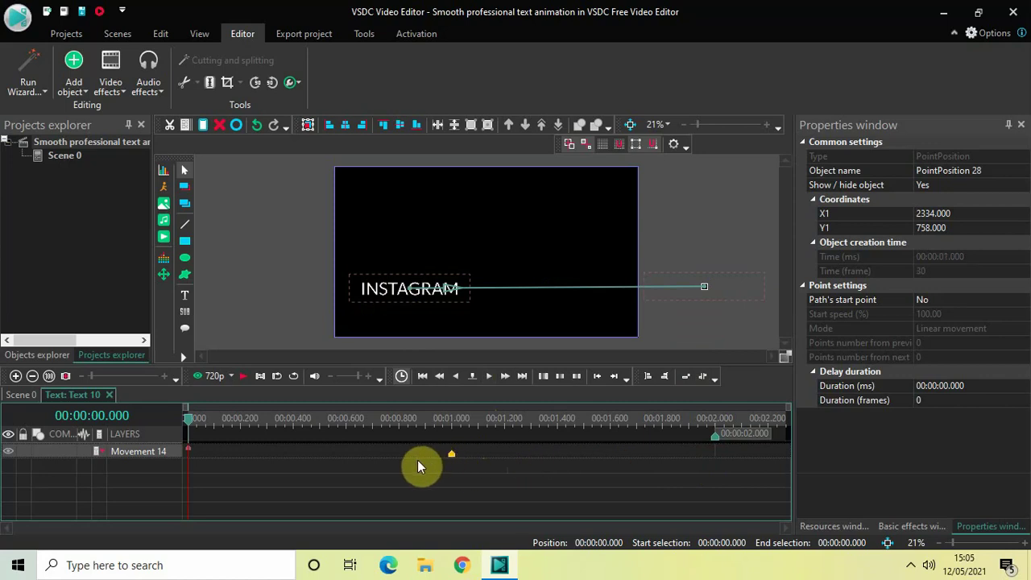
{"action": "left_click", "coordinate": [20, 395]}
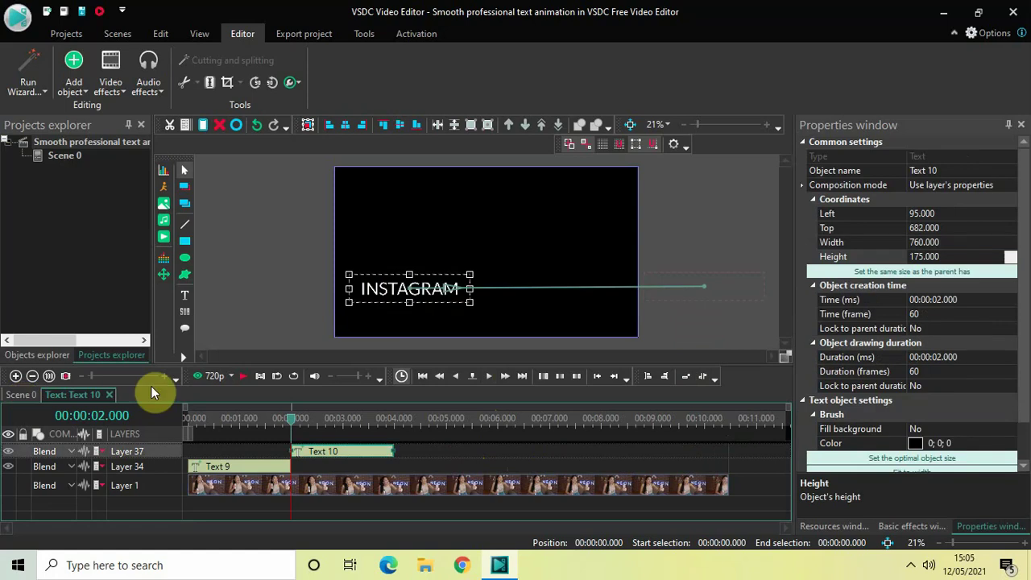
Play the scene from the beginning to preview both INSTAGRAM text movements
{"action": "left_click_drag", "start_coordinate": [292, 424], "coordinate": [126, 435]}
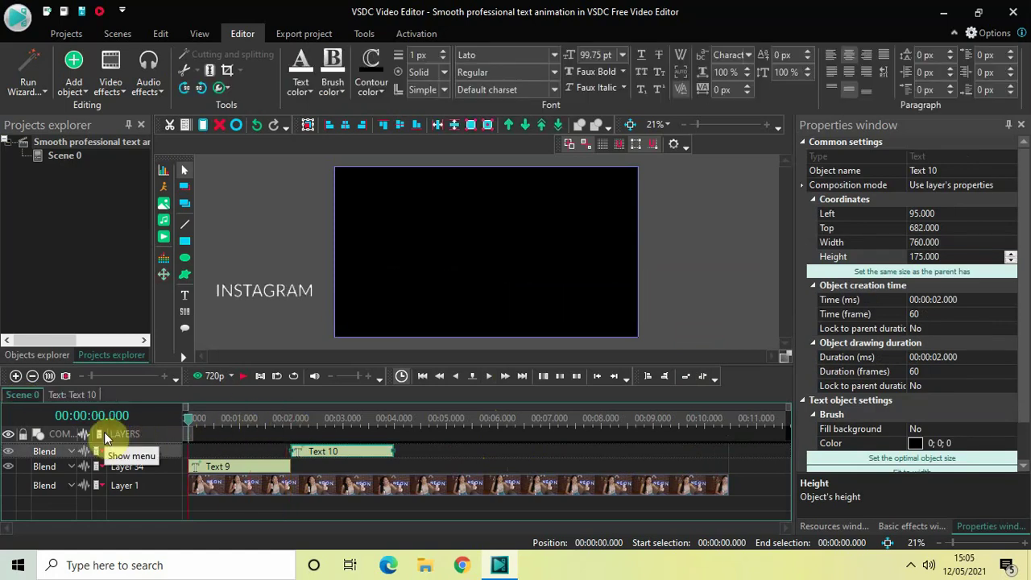
{"action": "key", "text": "space"}
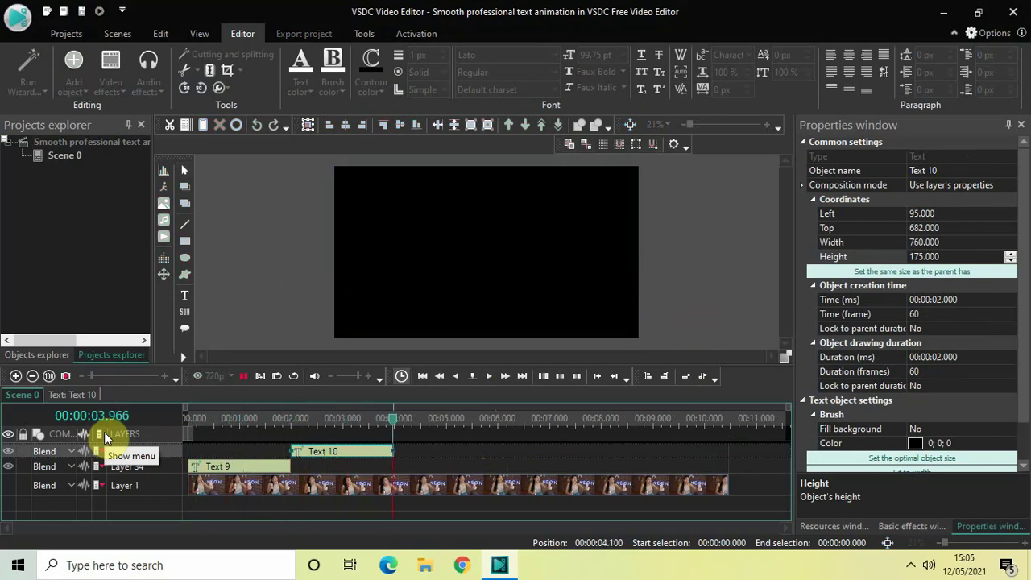
{"action": "key", "text": "space"}
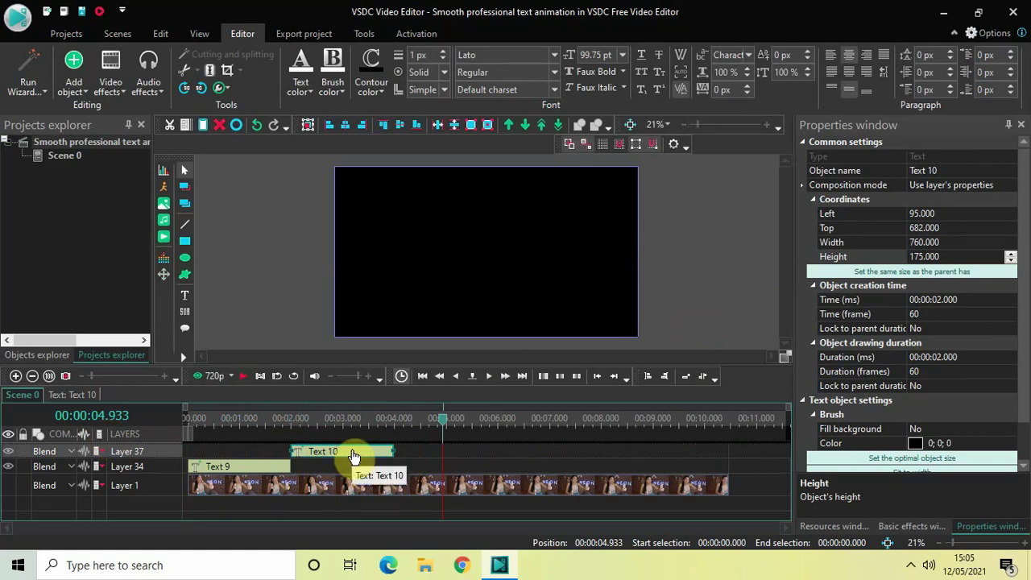
Move the second text clip onto Layer 34, directly behind the first text clip
{"action": "left_click_drag", "start_coordinate": [353, 456], "coordinate": [355, 467]}
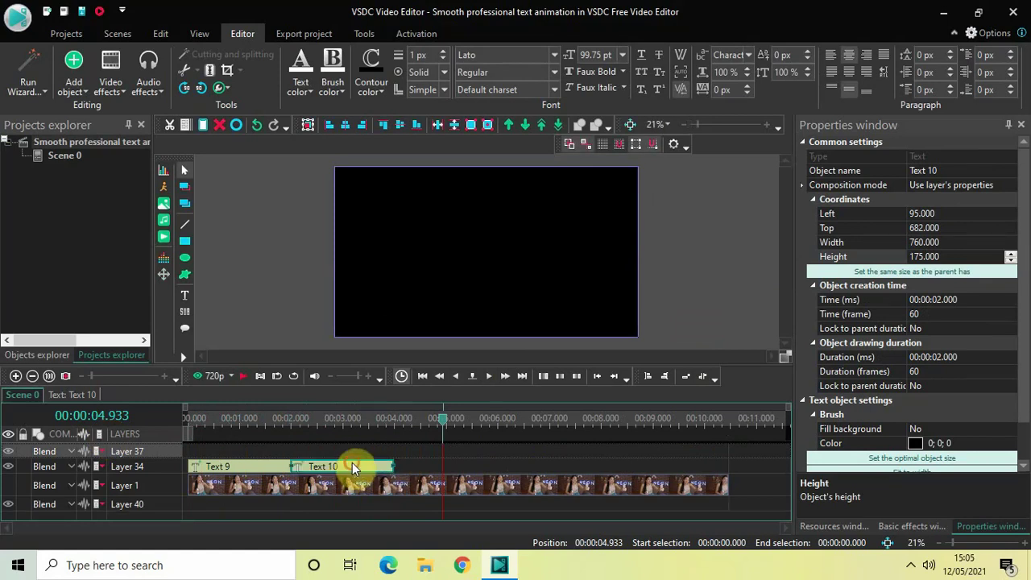
{"action": "left_click", "coordinate": [360, 505]}
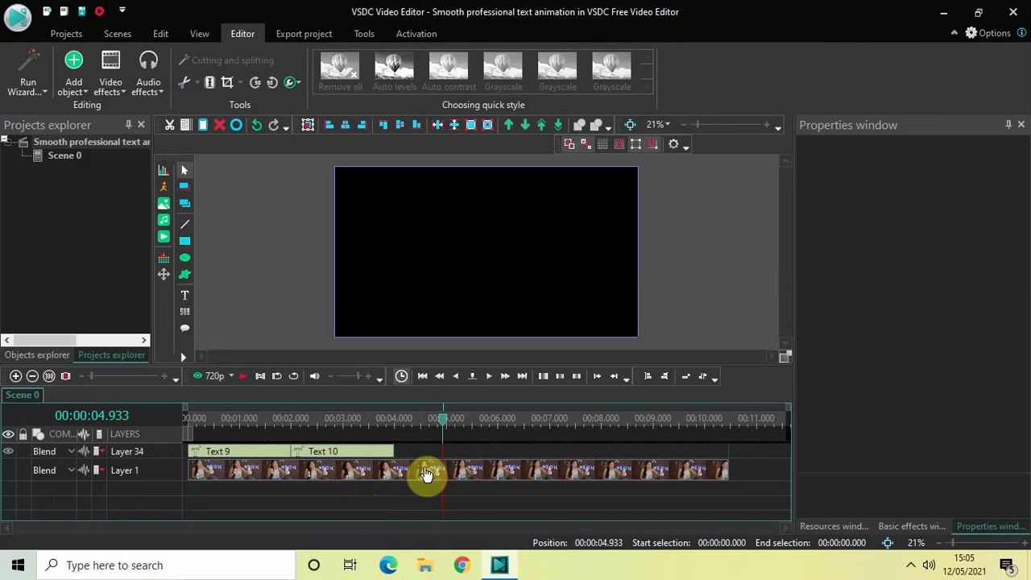
Add a text object at the scene start, below the frame at Left 63, Top 1150, about 1362 wide and 169 high
{"action": "left_click_drag", "start_coordinate": [439, 424], "coordinate": [256, 427]}
{"action": "key", "text": "Home"}
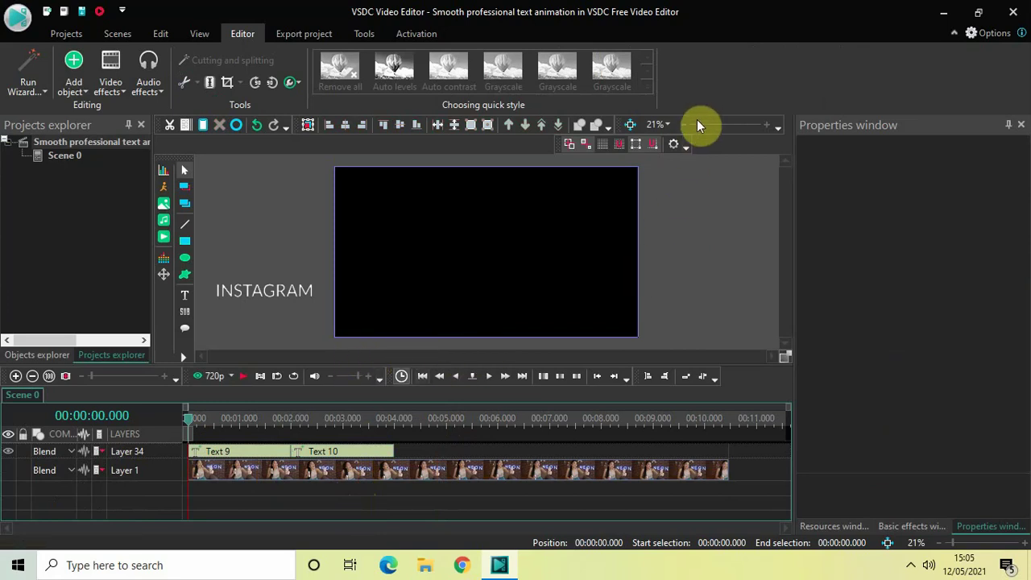
{"action": "left_click_drag", "start_coordinate": [697, 122], "coordinate": [696, 124]}
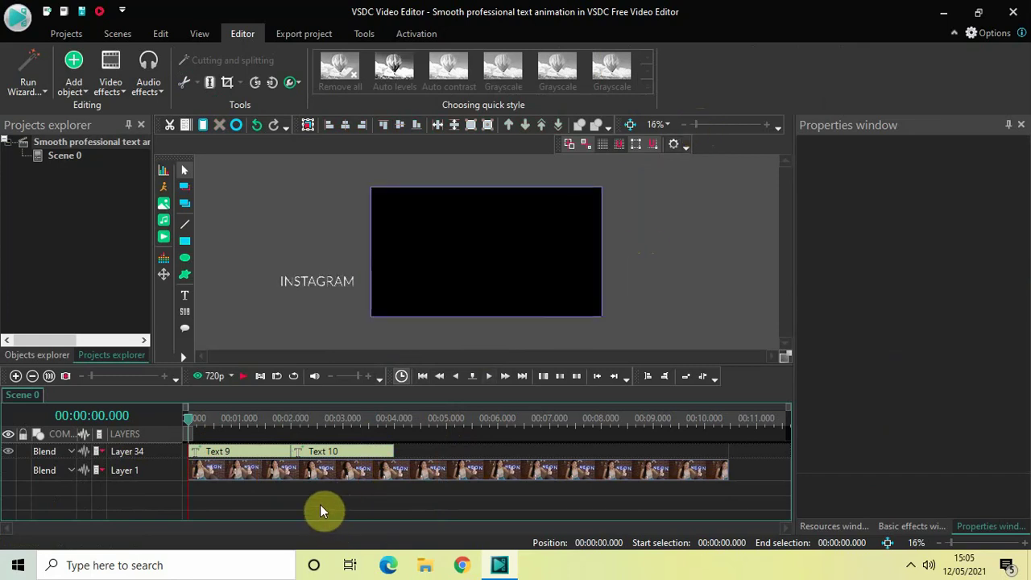
{"action": "left_click", "coordinate": [78, 87]}
{"action": "mouse_move", "coordinate": [127, 231]}
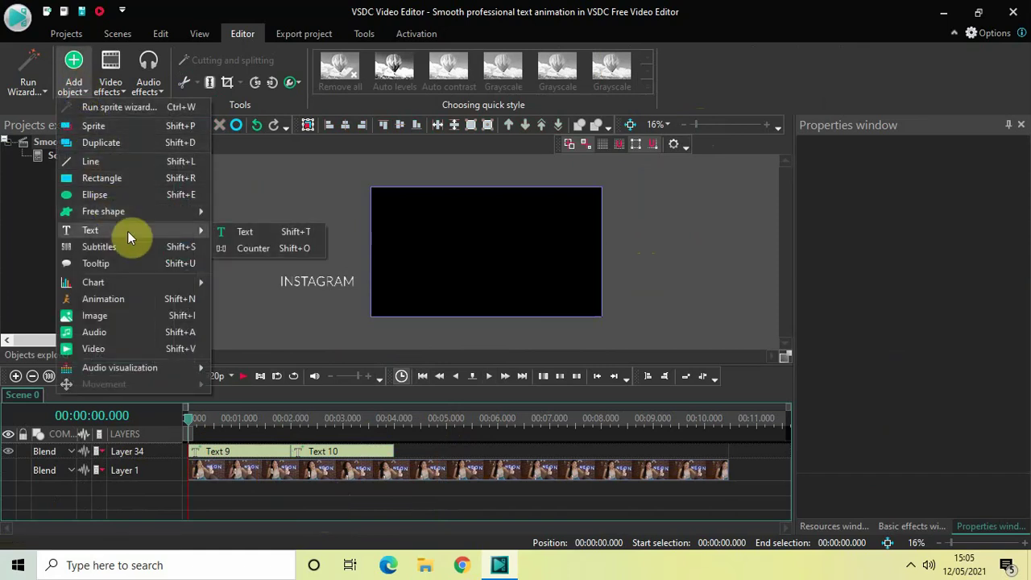
{"action": "left_click", "coordinate": [251, 230]}
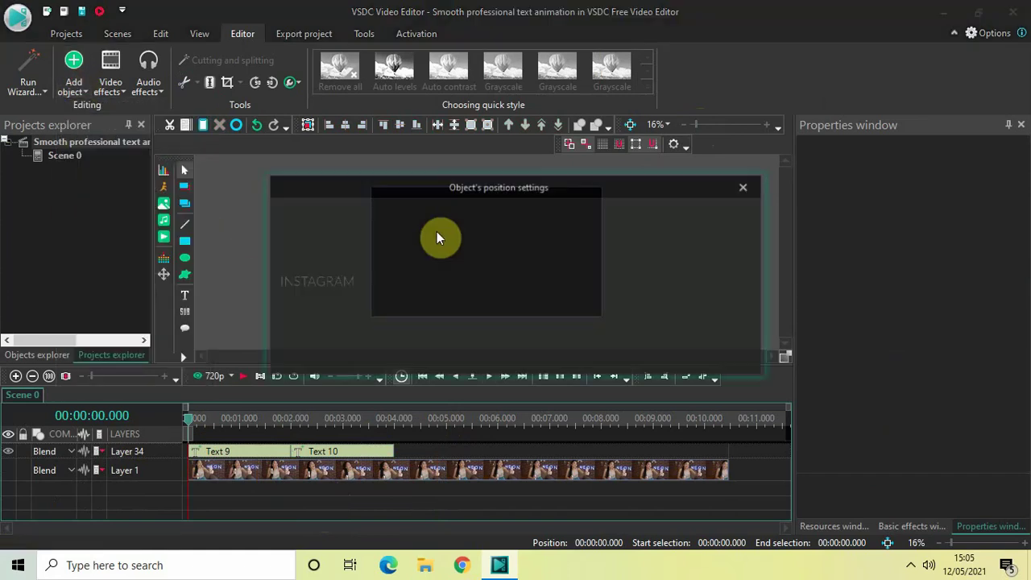
{"action": "left_click", "coordinate": [662, 355]}
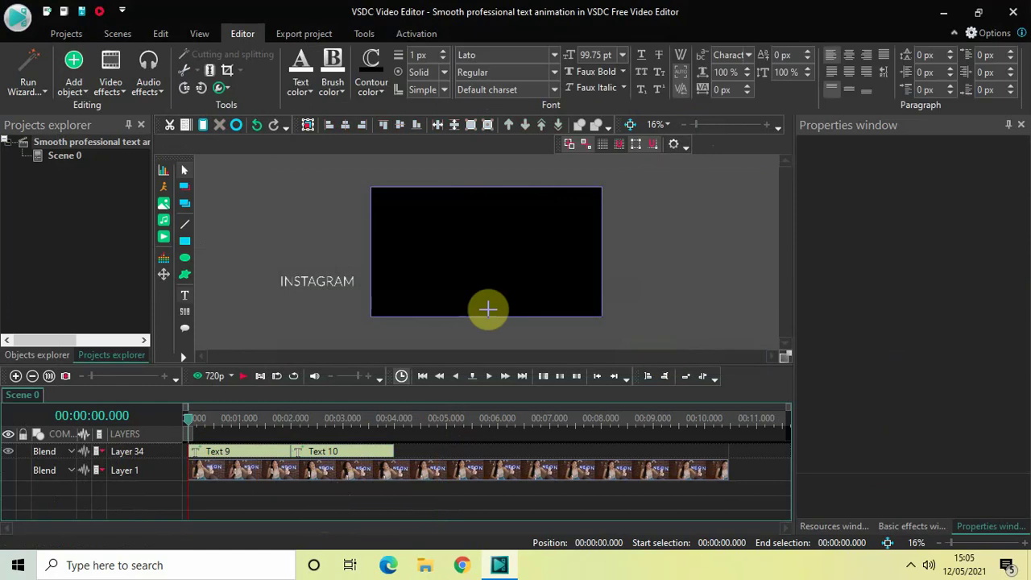
{"action": "left_click", "coordinate": [377, 326]}
{"action": "left_click_drag", "start_coordinate": [415, 333], "coordinate": [535, 346]}
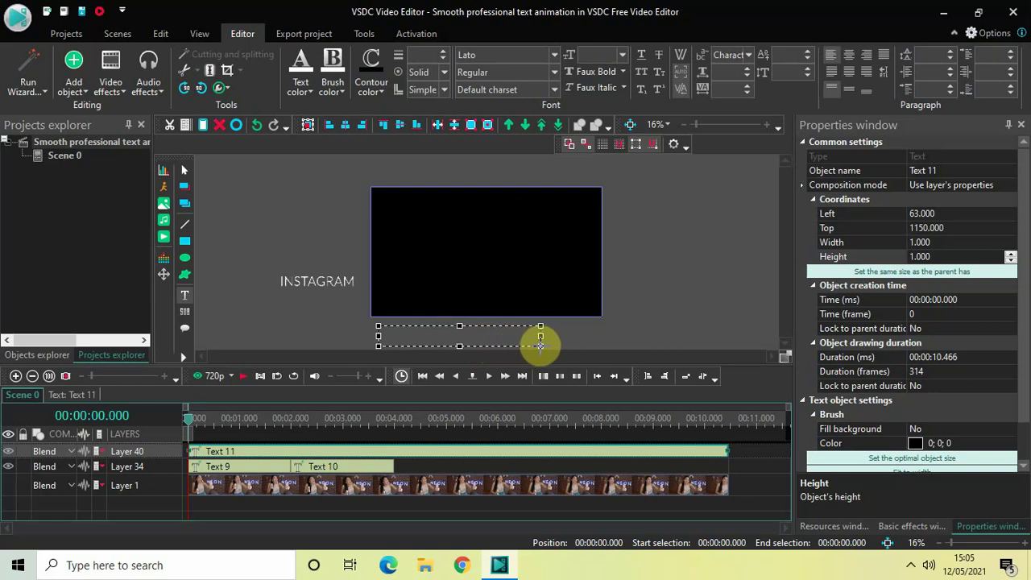
{"action": "left_click_drag", "start_coordinate": [540, 346], "coordinate": [543, 347]}
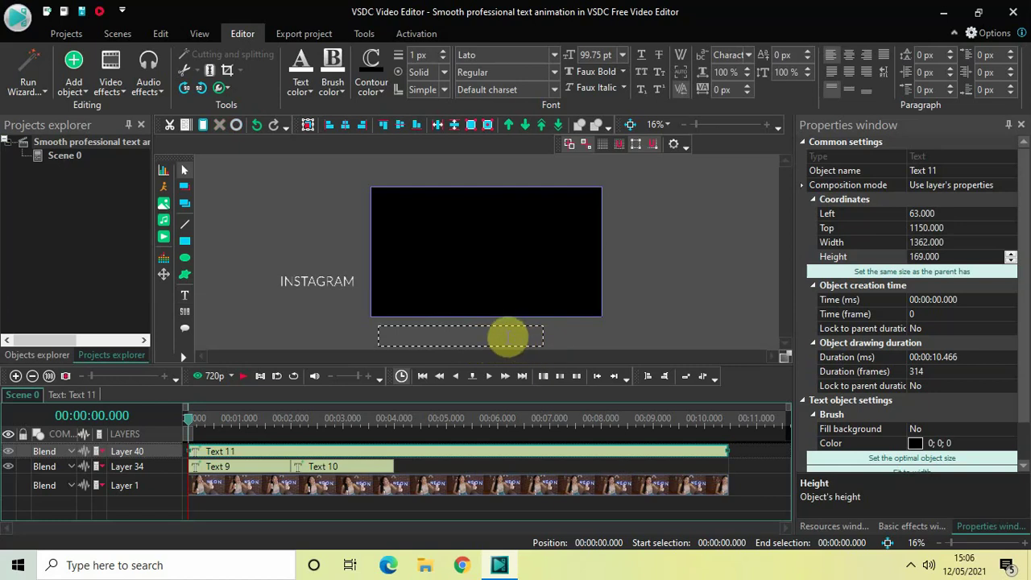
Enter INSTAGRAM.COM/NEXTGENBLOGGER as the content of the new text object
{"action": "double_click", "coordinate": [507, 338]}
{"action": "type", "text": "INSTAGRAM"}
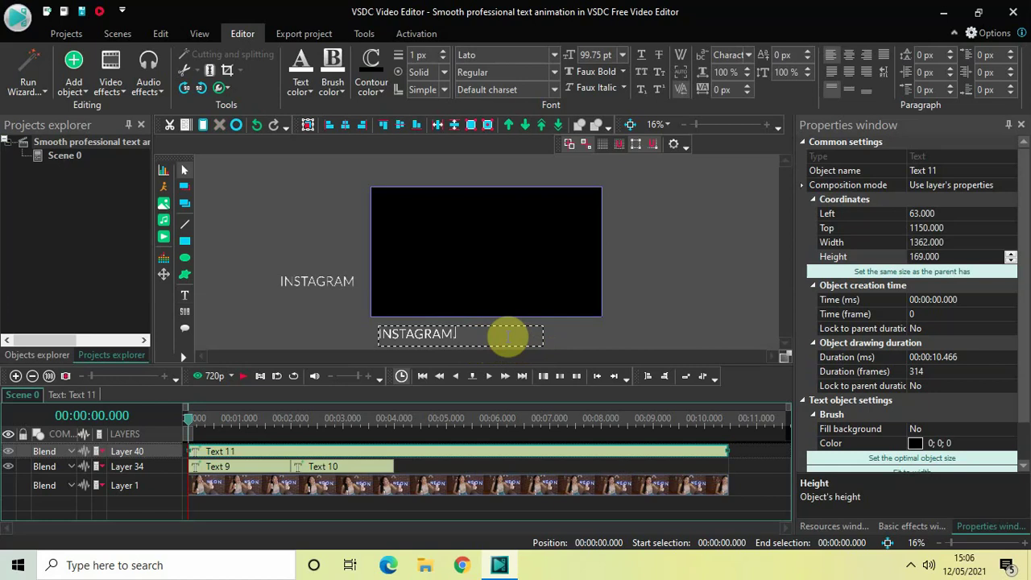
{"action": "type", "text": ".COM/NEXTGE"}
Set the web address text to 75 pt and centre it horizontally and vertically in its box
{"action": "key", "text": "ctrl+a"}
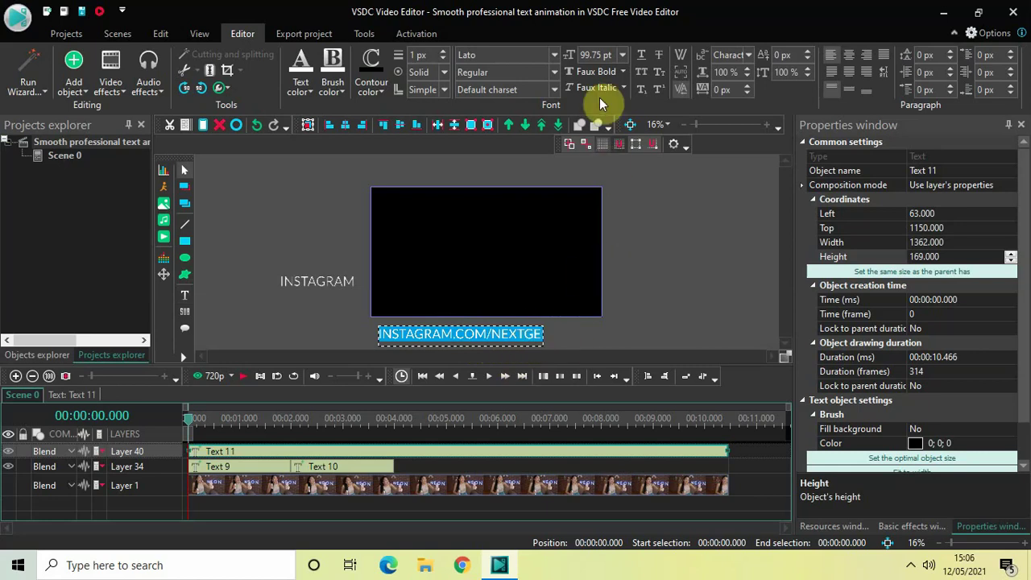
{"action": "left_click", "coordinate": [606, 54]}
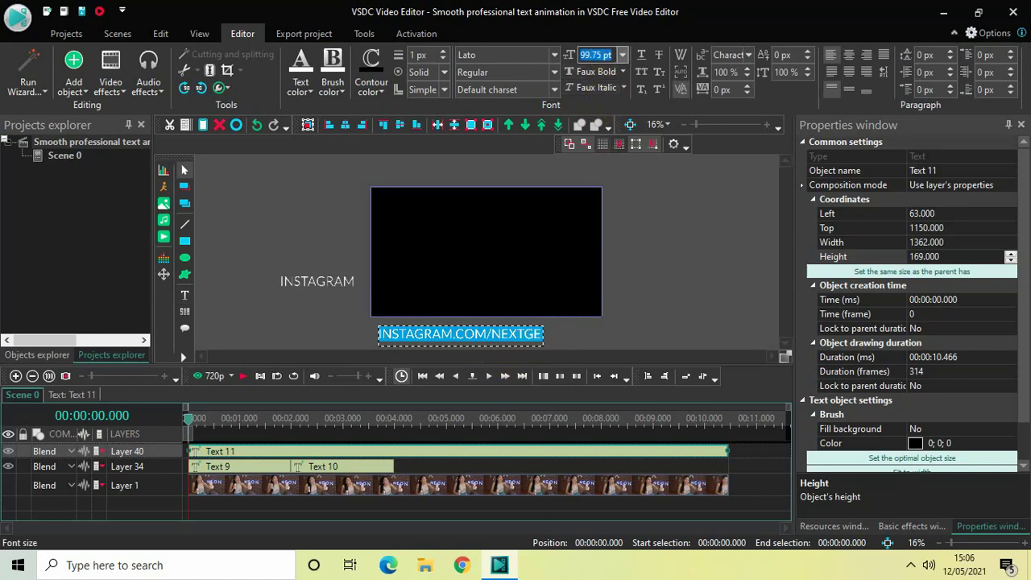
{"action": "key", "text": "BackSpace"}
{"action": "type", "text": "75"}
{"action": "key", "text": "Return"}
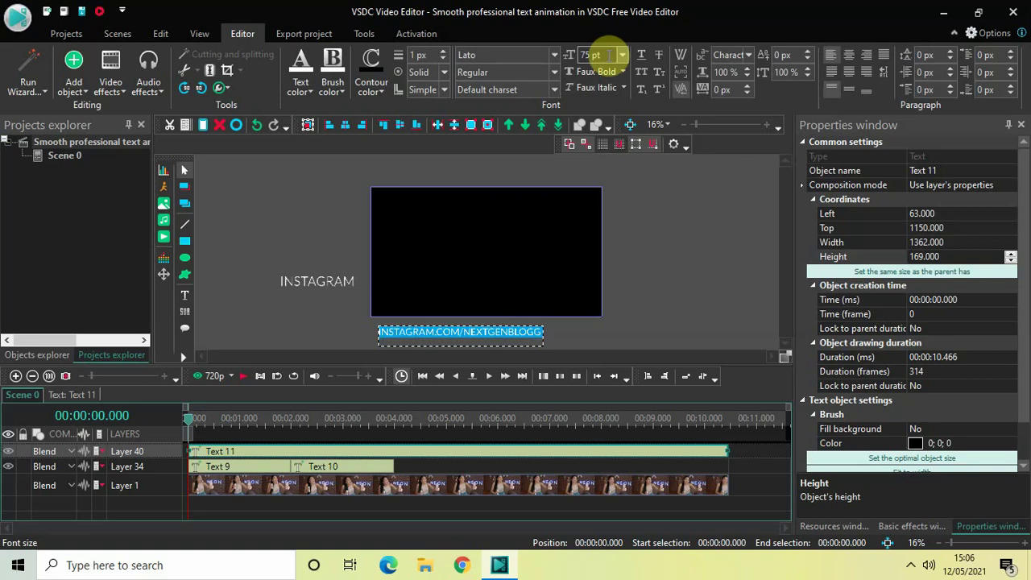
{"action": "left_click", "coordinate": [850, 89]}
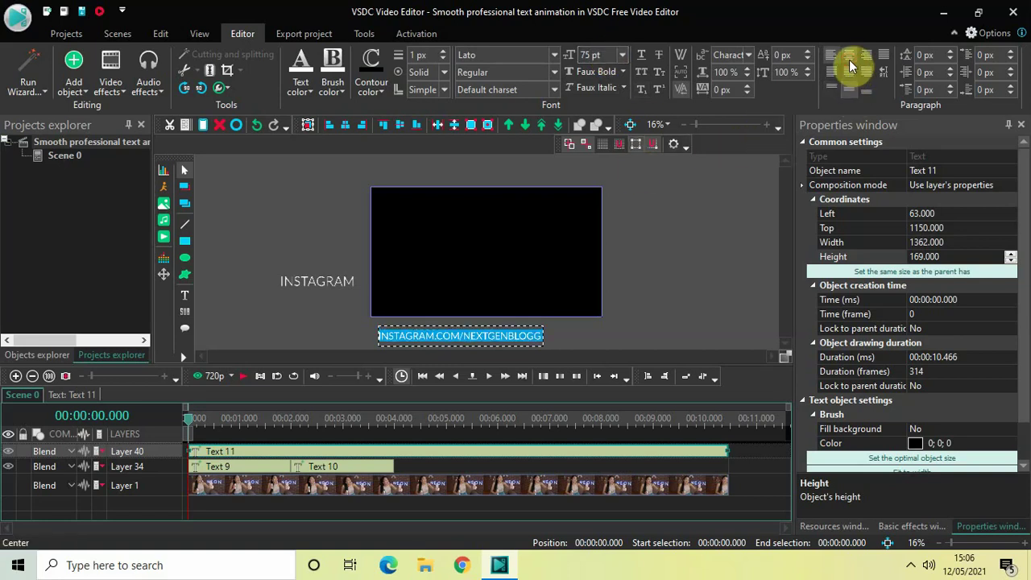
{"action": "left_click", "coordinate": [604, 313]}
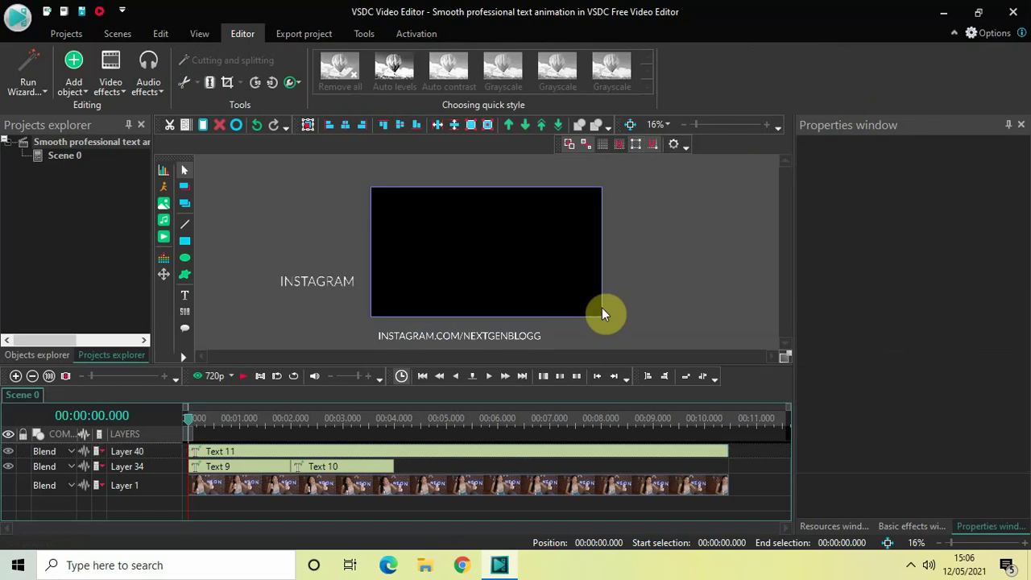
Widen the web address text box to about 1518 so the whole address fits
{"action": "left_click", "coordinate": [524, 337]}
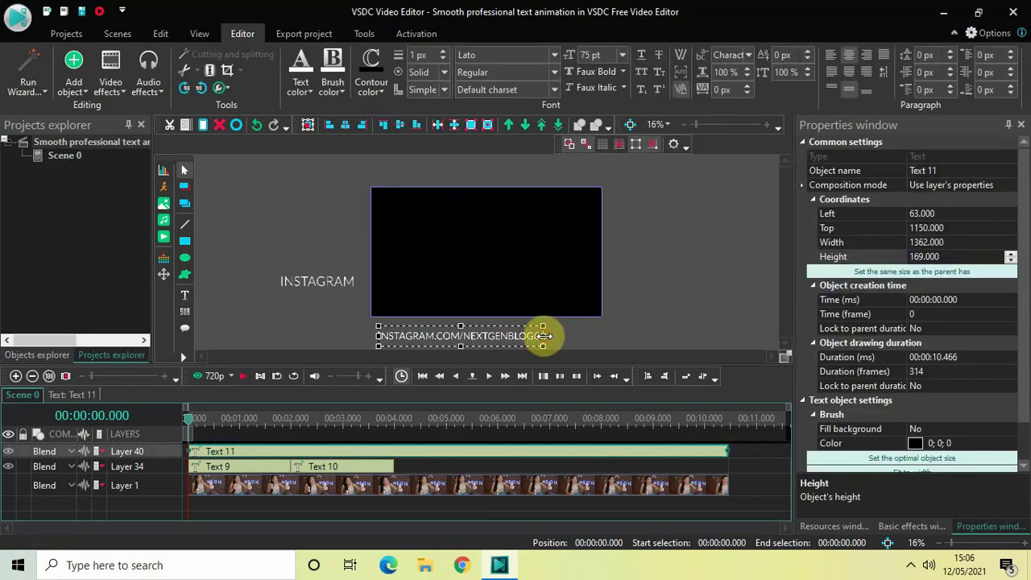
{"action": "mouse_move", "coordinate": [543, 336]}
{"action": "left_mouse_down"}
{"action": "mouse_move", "coordinate": [583, 336]}
{"action": "mouse_move", "coordinate": [560, 336]}
{"action": "left_mouse_up"}
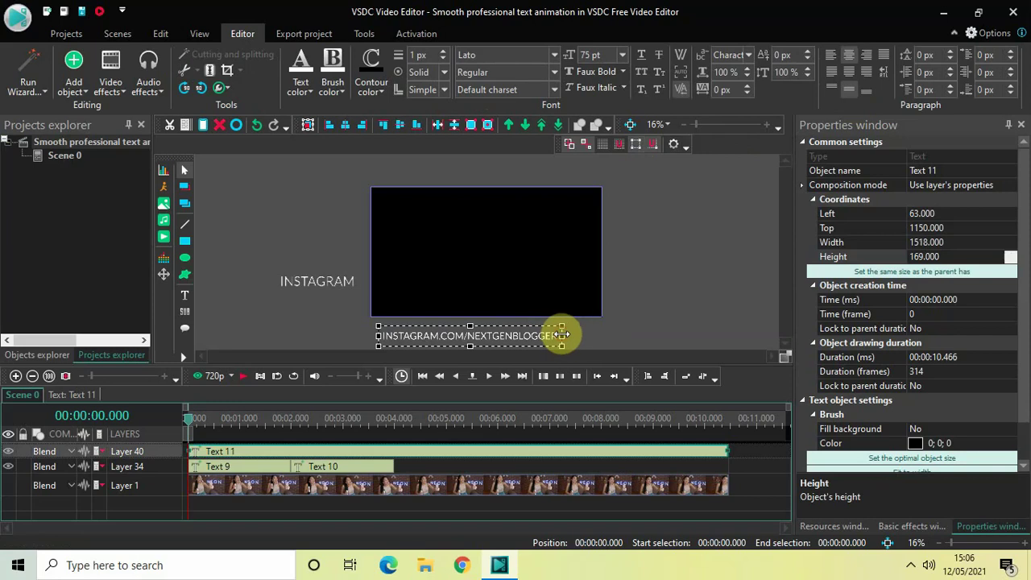
{"action": "left_click", "coordinate": [709, 285]}
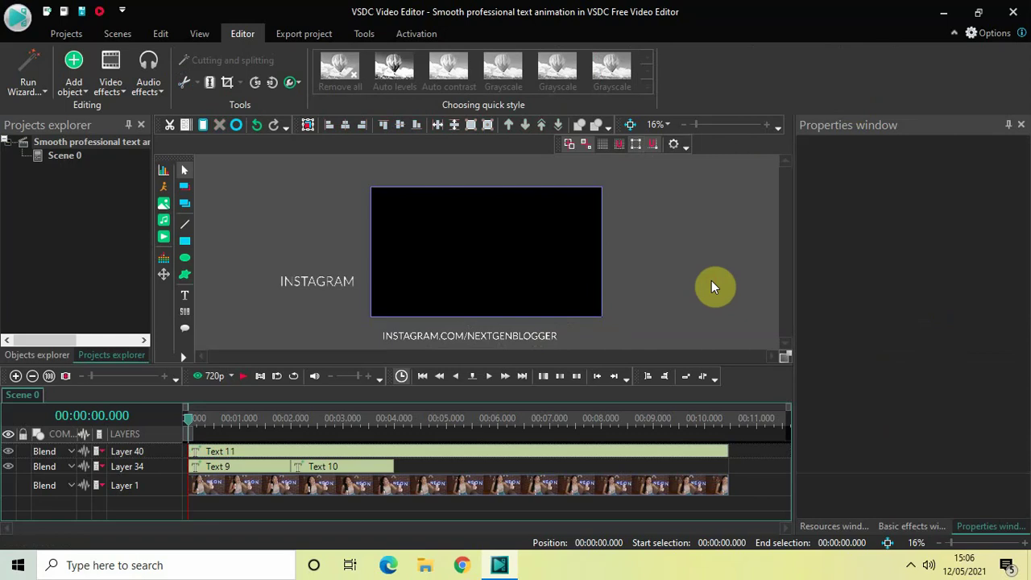
Apply Faux Bold to the whole INSTAGRAM title in the first text object
{"action": "left_click", "coordinate": [314, 282]}
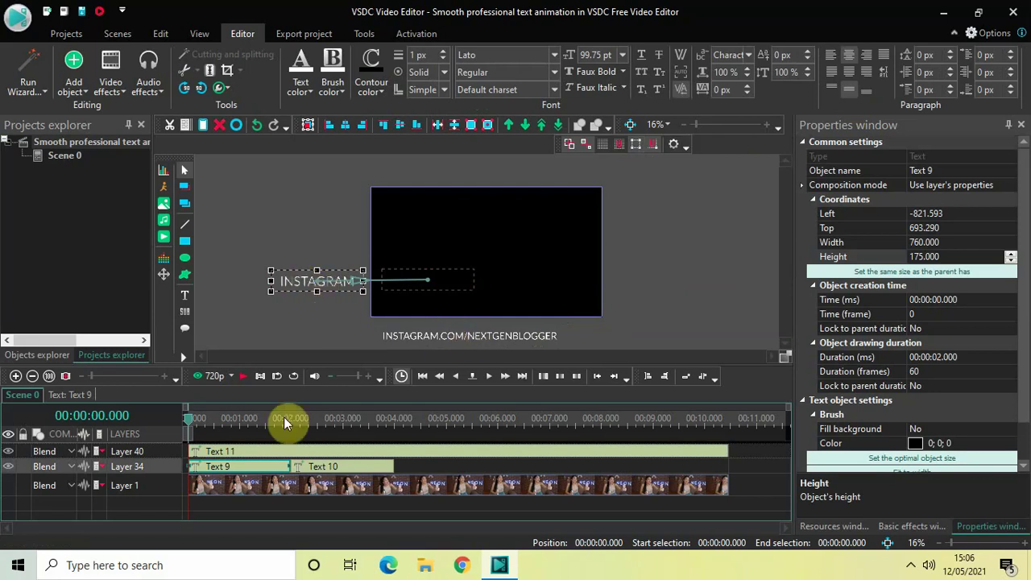
{"action": "left_click", "coordinate": [245, 472]}
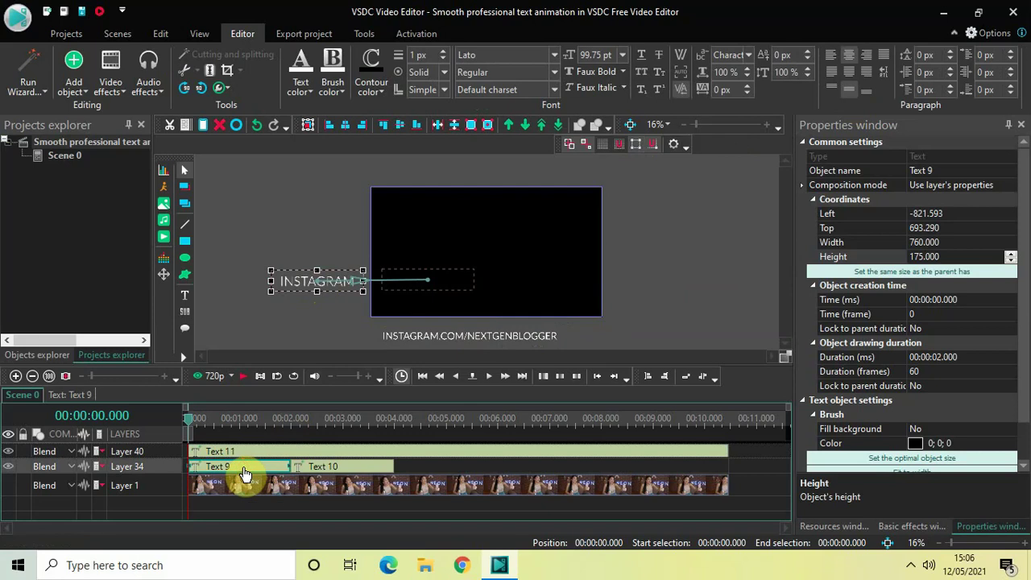
{"action": "double_click", "coordinate": [285, 280]}
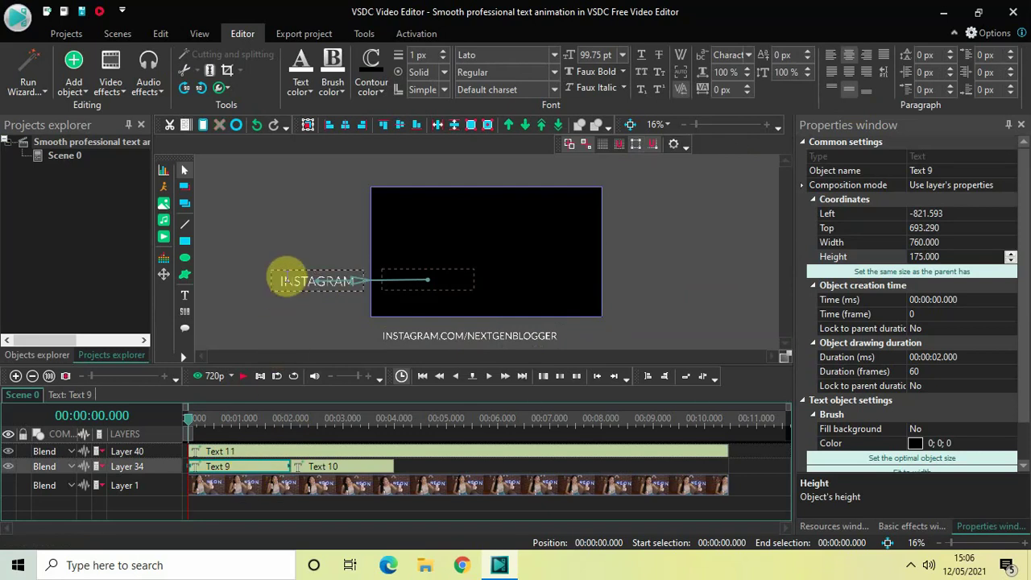
{"action": "double_click", "coordinate": [290, 280]}
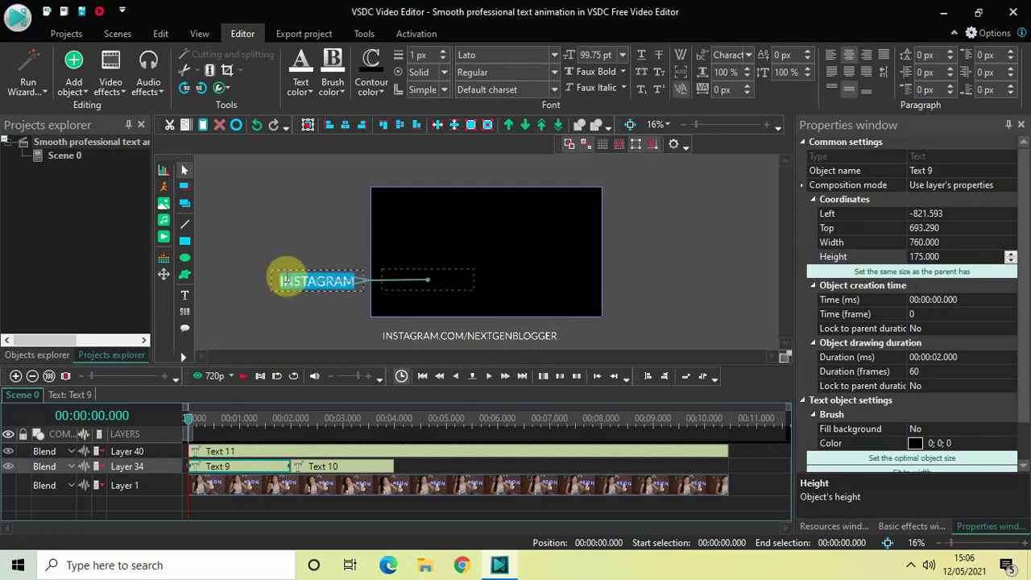
{"action": "left_click", "coordinate": [589, 71]}
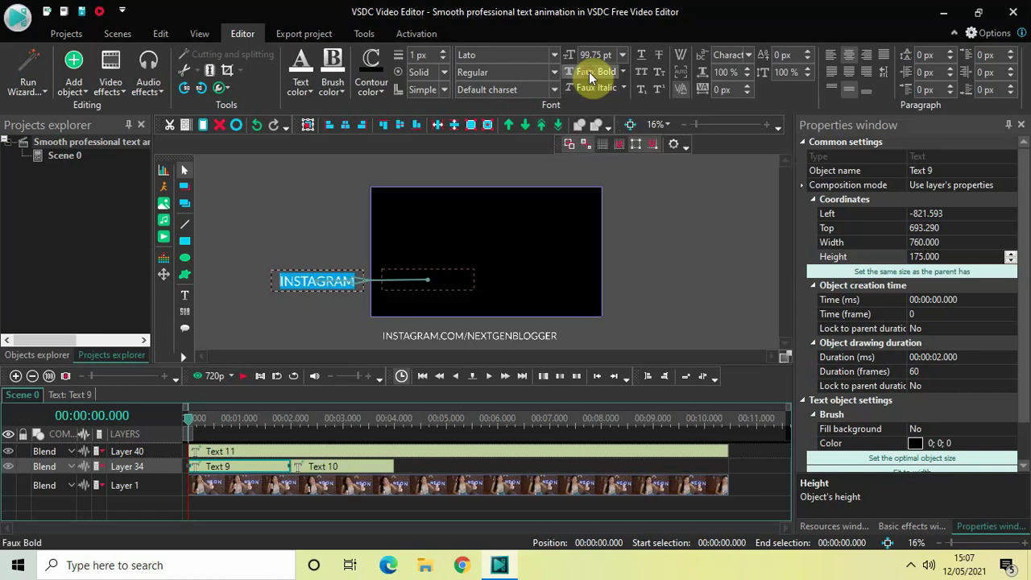
Apply Faux Bold to the whole INSTAGRAM title in the second text object, Text 10
{"action": "left_click", "coordinate": [351, 419]}
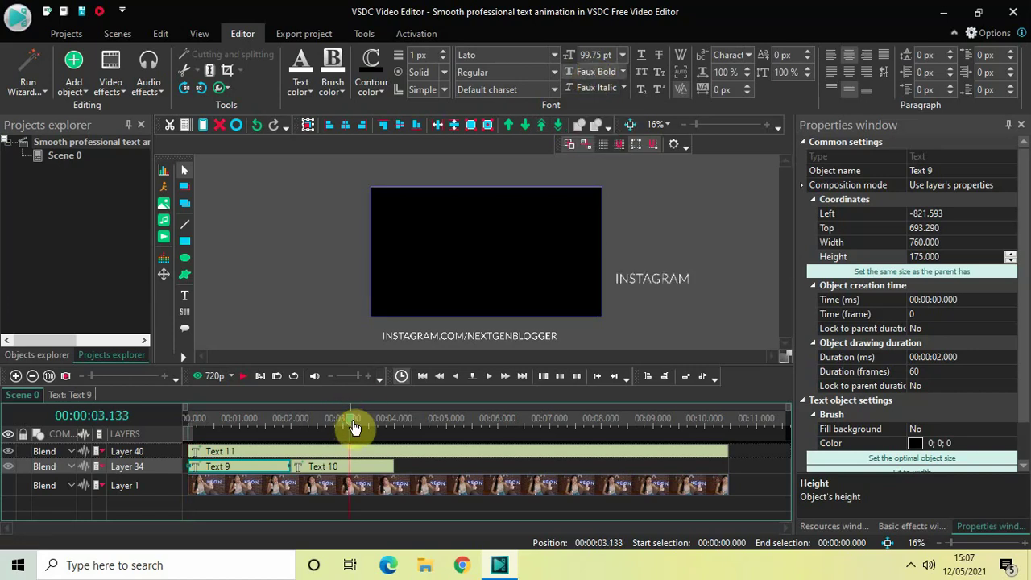
{"action": "left_click", "coordinate": [369, 468]}
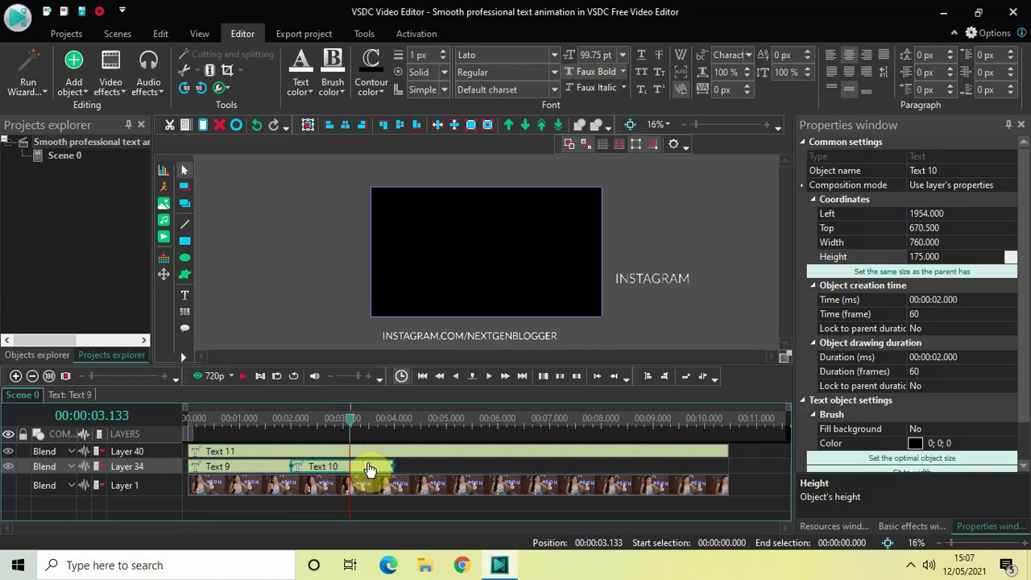
{"action": "double_click", "coordinate": [688, 277]}
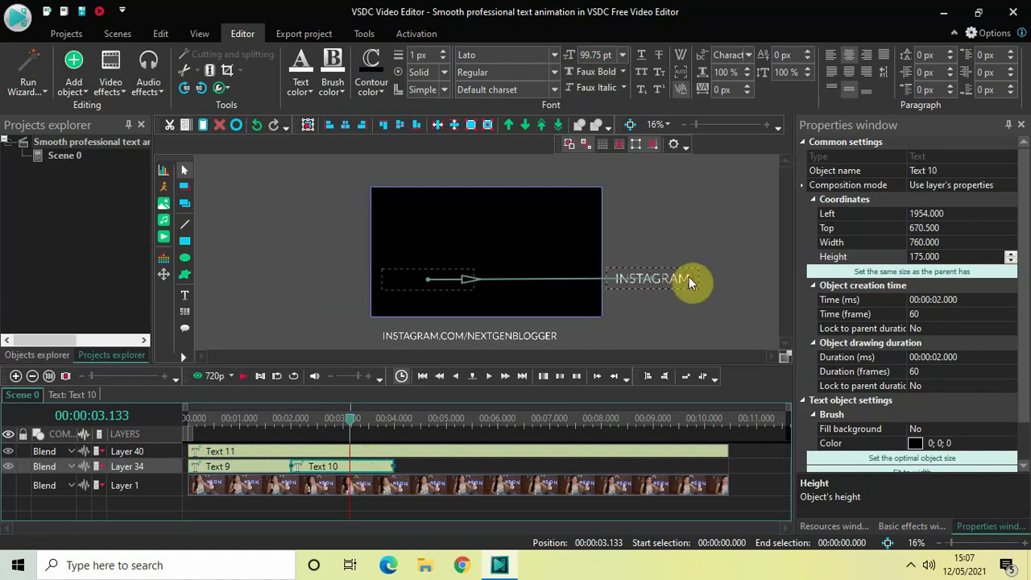
{"action": "key", "text": "ctrl+a"}
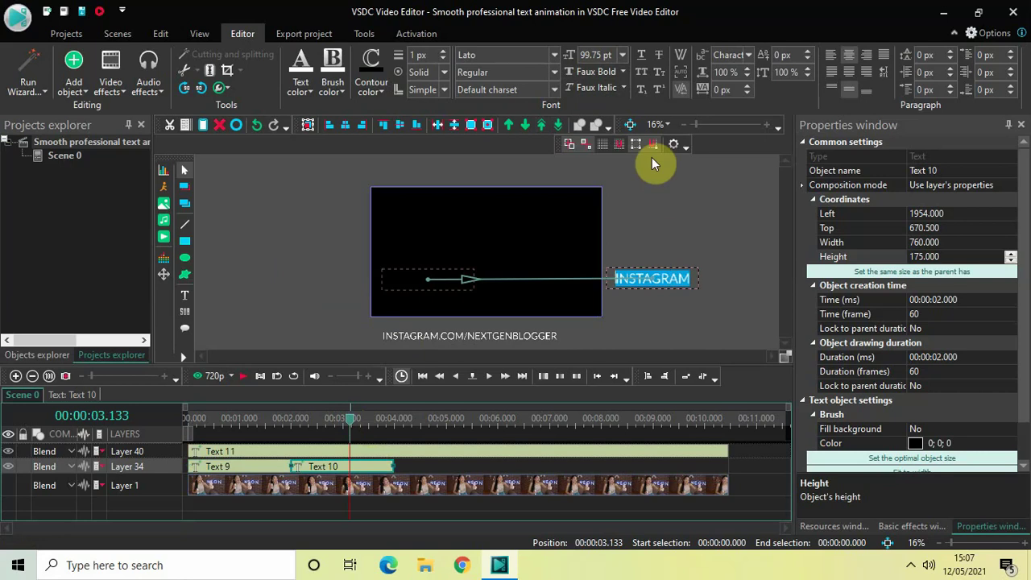
{"action": "left_click", "coordinate": [589, 71]}
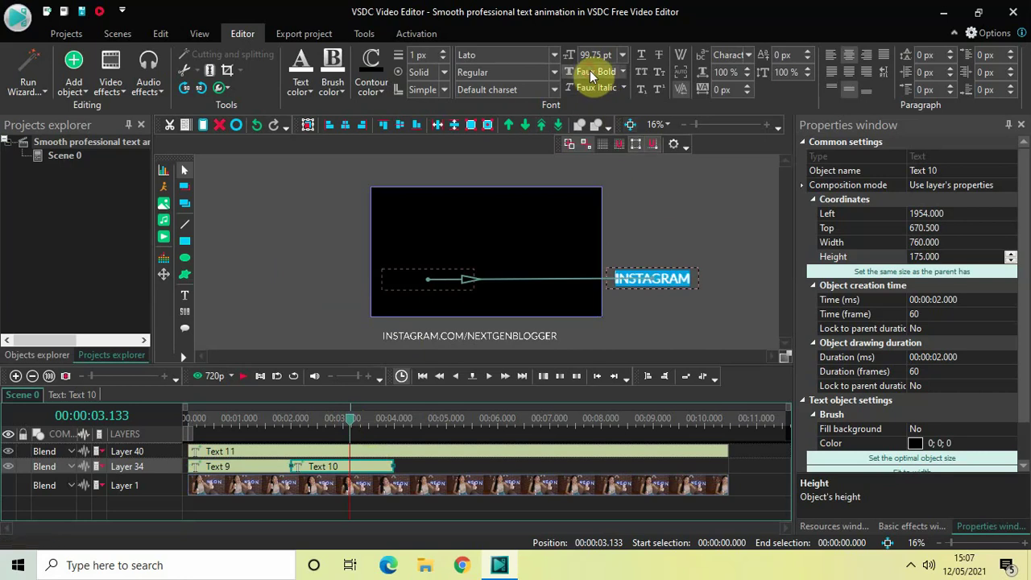
{"action": "left_click", "coordinate": [719, 286]}
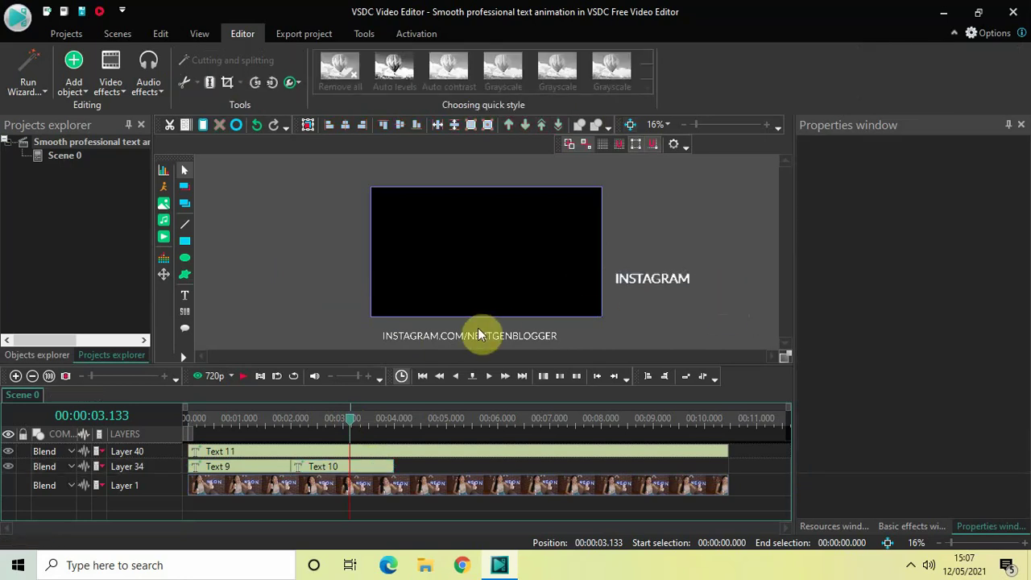
Try starting the web address clip at 2 seconds on the timeline, and move it back to the beginning
{"action": "left_click", "coordinate": [386, 452]}
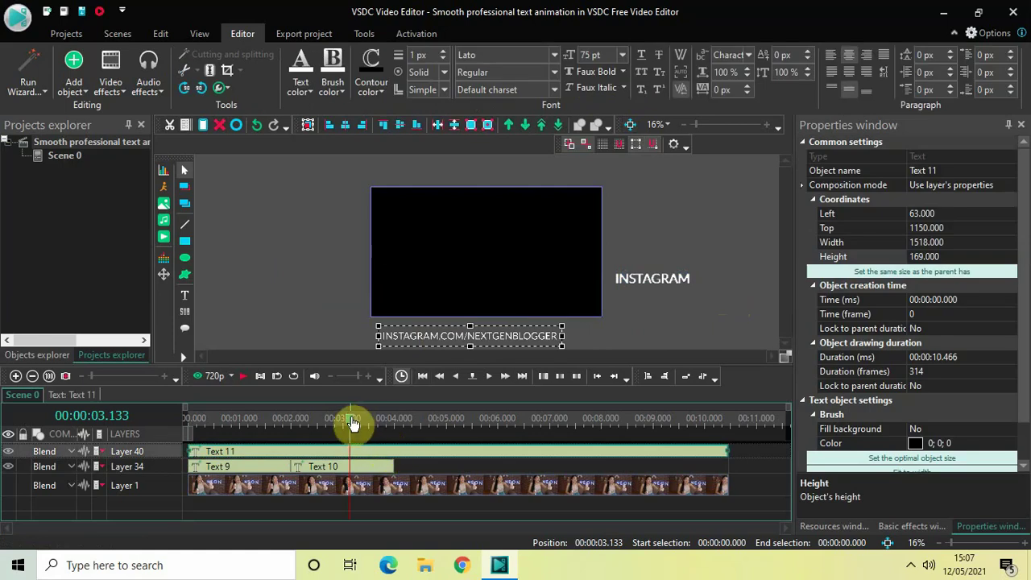
{"action": "left_click_drag", "start_coordinate": [352, 423], "coordinate": [202, 431]}
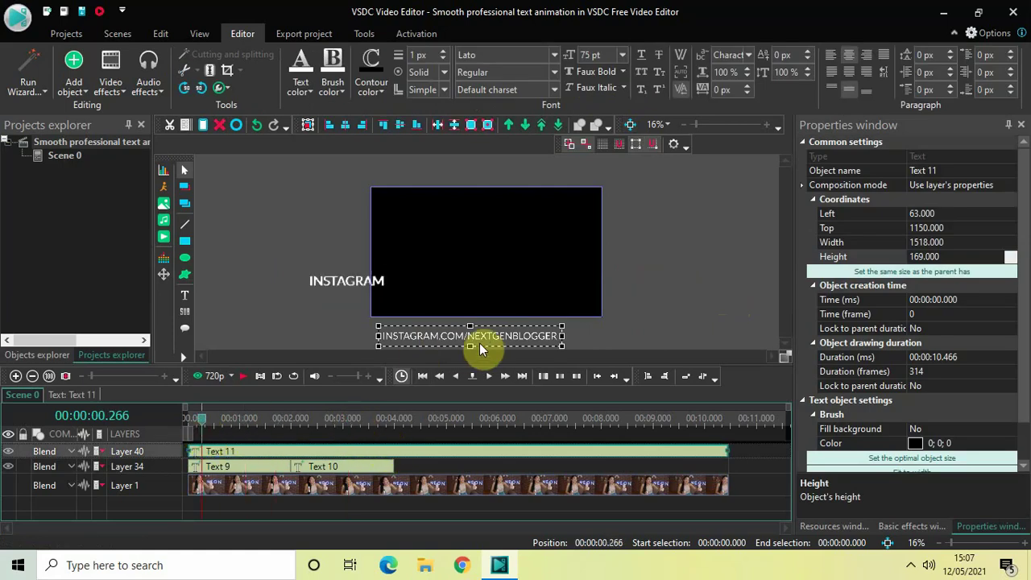
{"action": "left_click", "coordinate": [494, 455]}
{"action": "left_click_drag", "start_coordinate": [605, 459], "coordinate": [708, 455]}
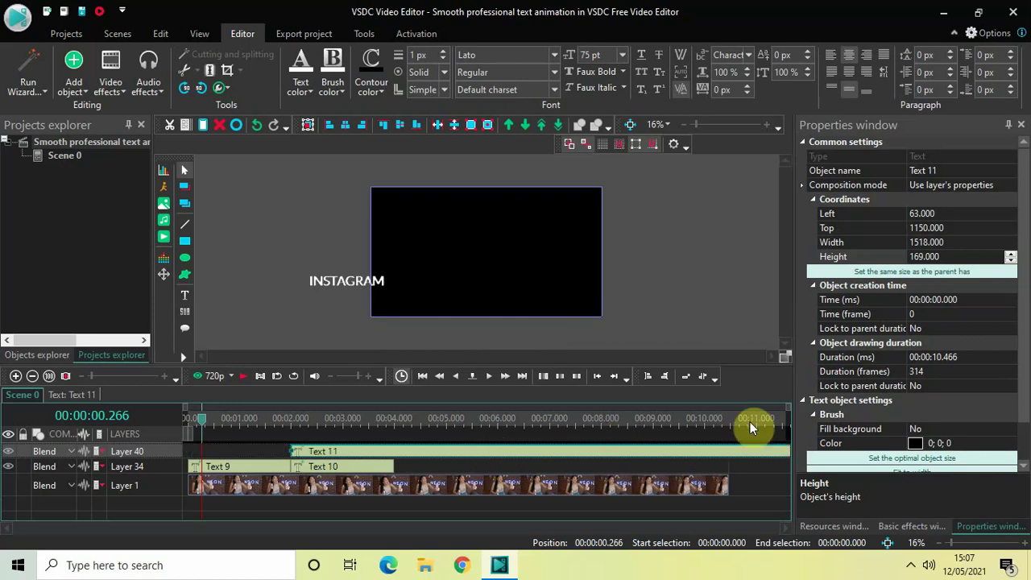
{"action": "double_click", "coordinate": [539, 455]}
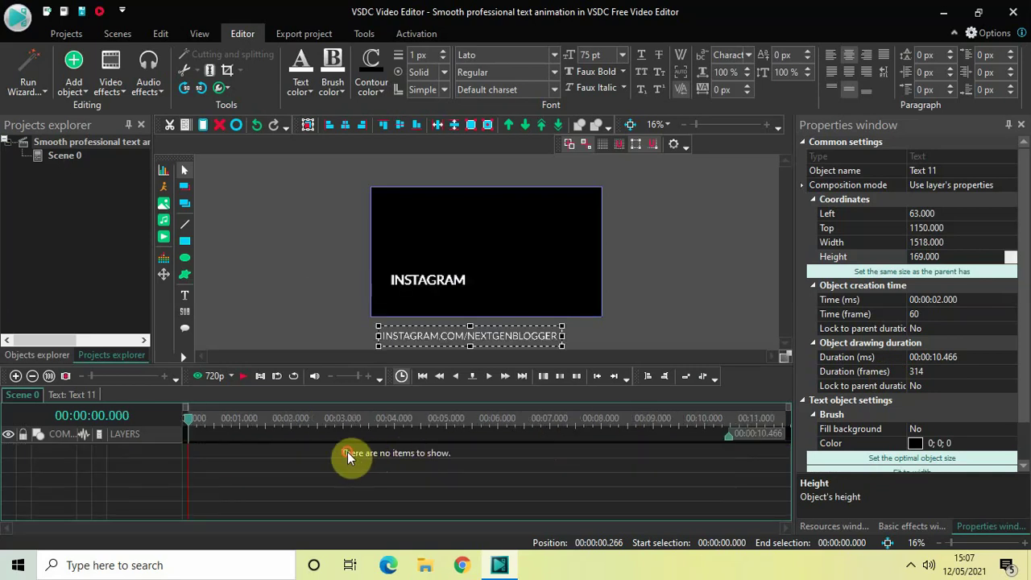
{"action": "left_click", "coordinate": [28, 395]}
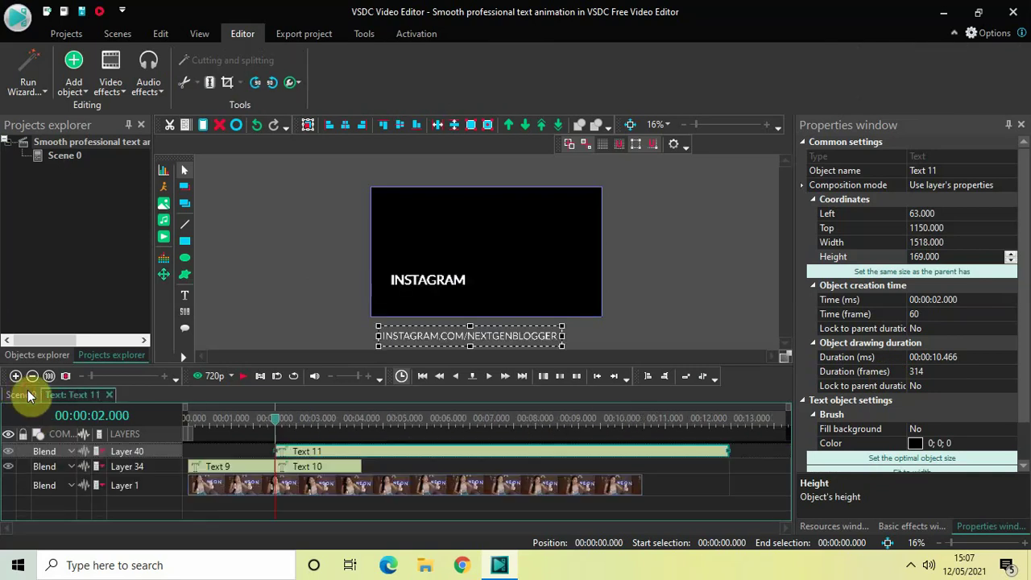
{"action": "left_click", "coordinate": [402, 448]}
{"action": "left_click_drag", "start_coordinate": [339, 448], "coordinate": [165, 451]}
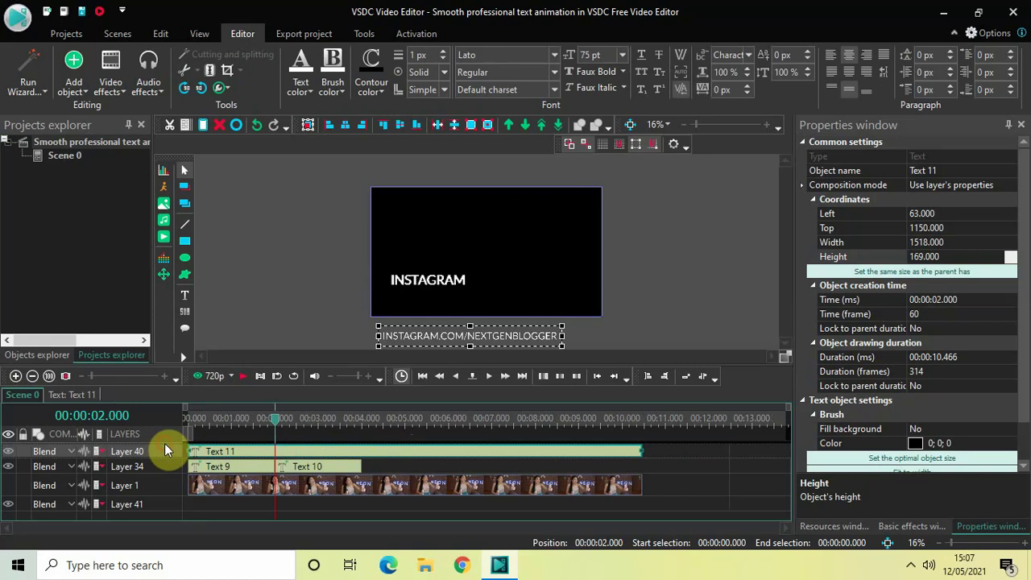
Set the web address text's drawing duration to 2 seconds (00:00:02.000)
{"action": "left_click", "coordinate": [966, 358]}
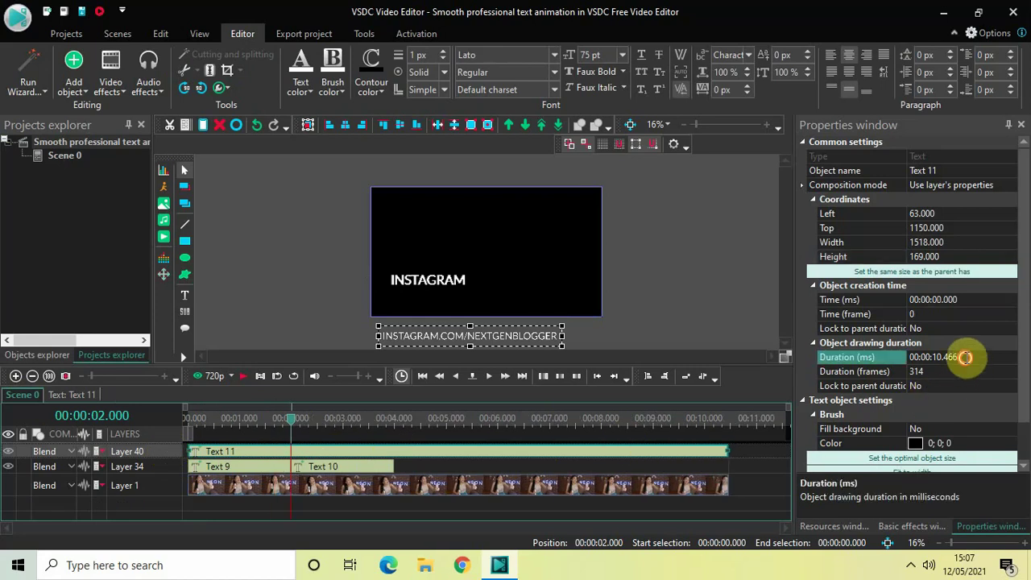
{"action": "key", "text": "BackSpace"}
{"action": "key", "text": "BackSpace"}
{"action": "key", "text": "BackSpace"}
{"action": "key", "text": "BackSpace"}
{"action": "key", "text": "BackSpace"}
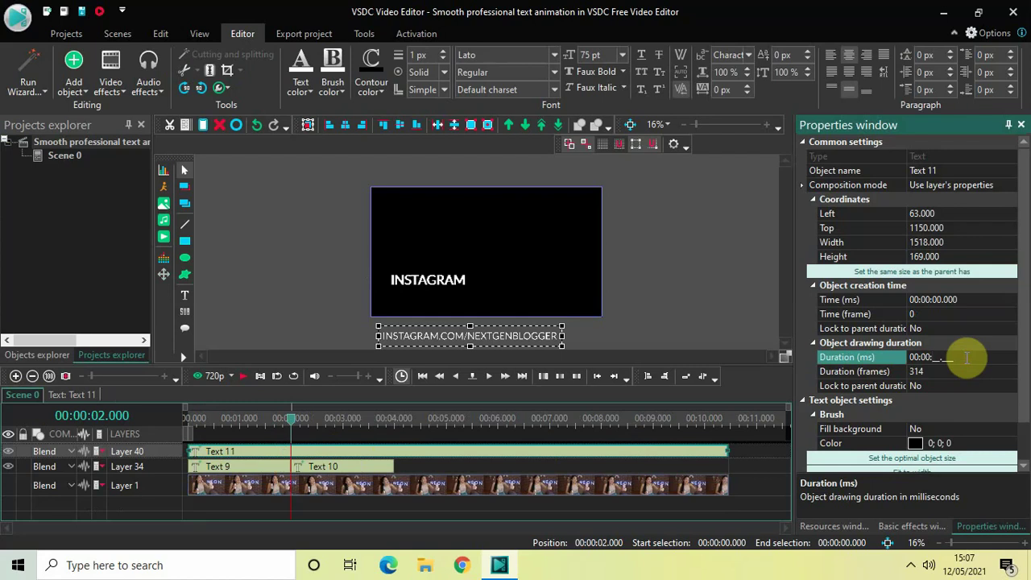
{"action": "type", "text": "020000"}
{"action": "key", "text": "Return"}
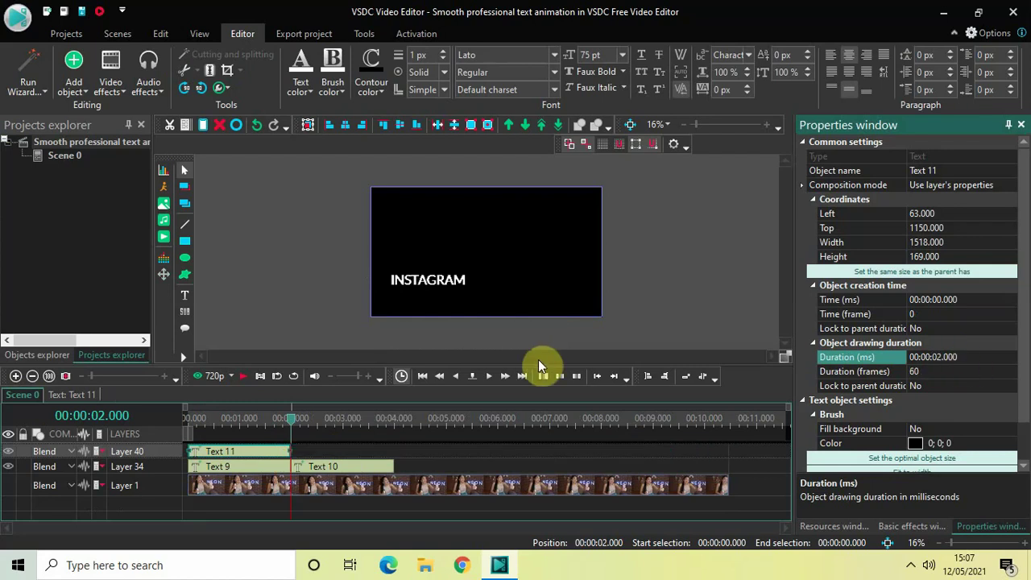
Add a Movement effect to the web address text from the start of its clip, with the point at object end and the trajectory continued
{"action": "left_click_drag", "start_coordinate": [295, 419], "coordinate": [128, 438]}
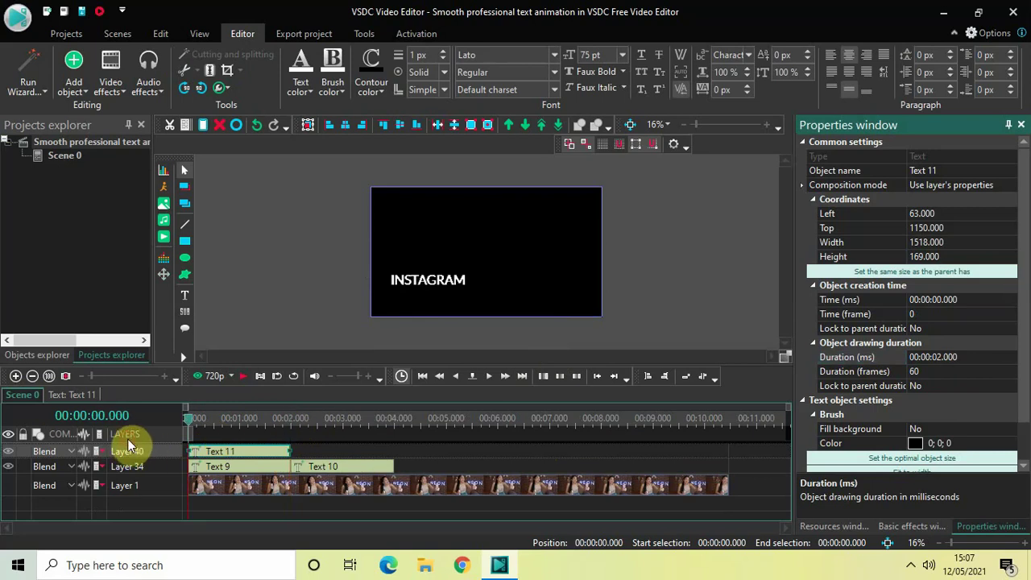
{"action": "double_click", "coordinate": [245, 449]}
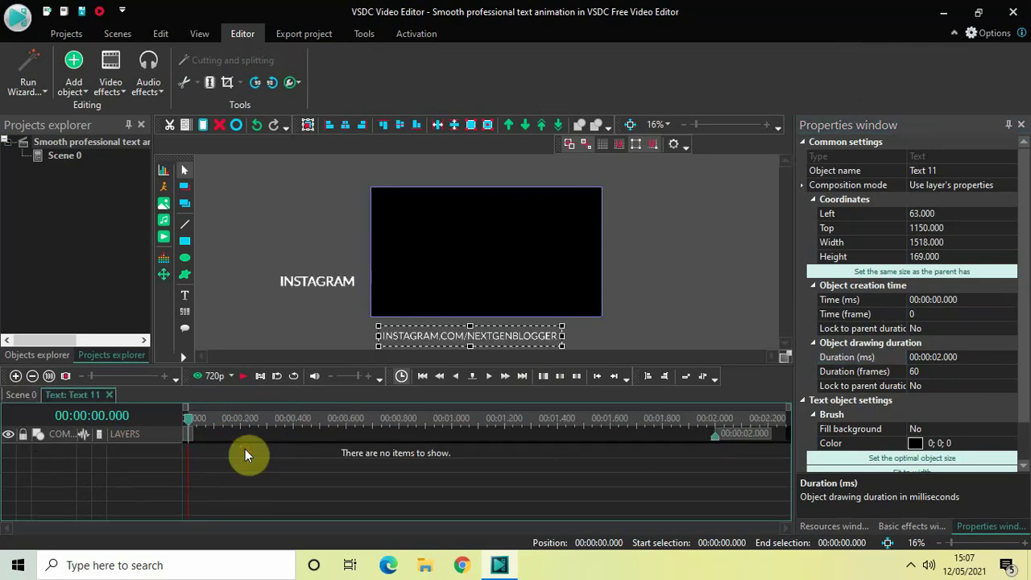
{"action": "left_click", "coordinate": [68, 71]}
{"action": "mouse_move", "coordinate": [131, 383]}
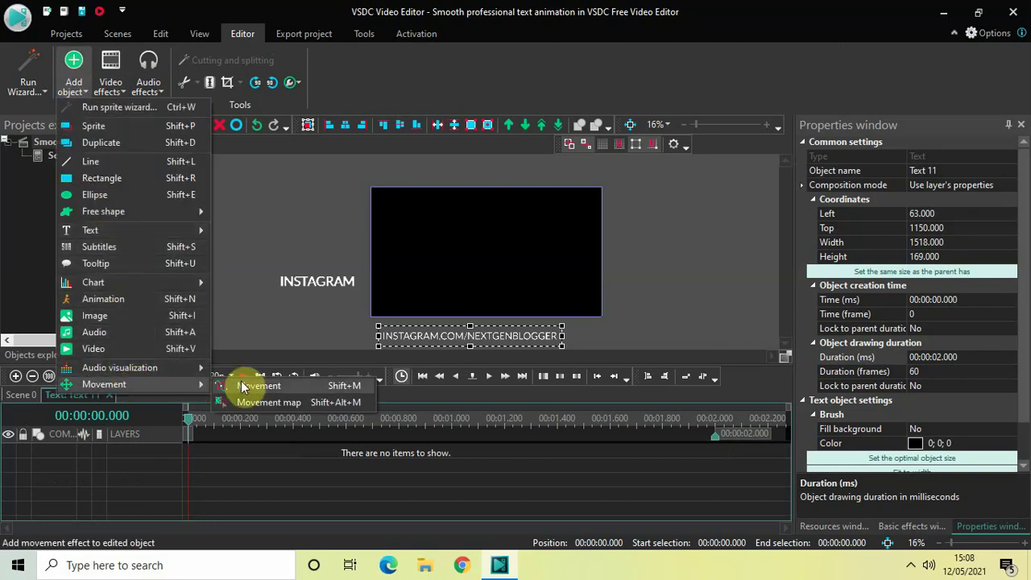
{"action": "left_click", "coordinate": [261, 386]}
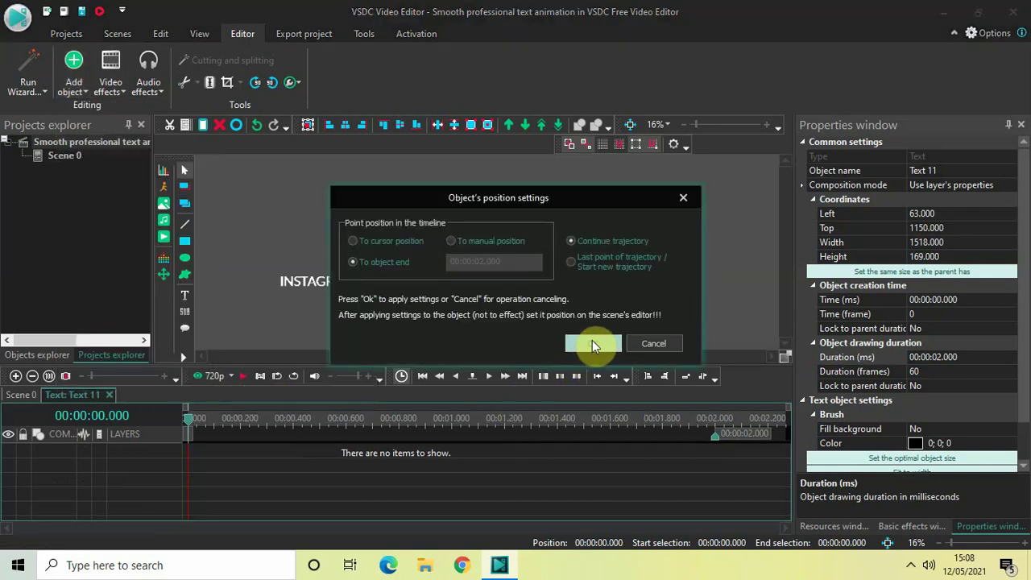
{"action": "left_click", "coordinate": [592, 343]}
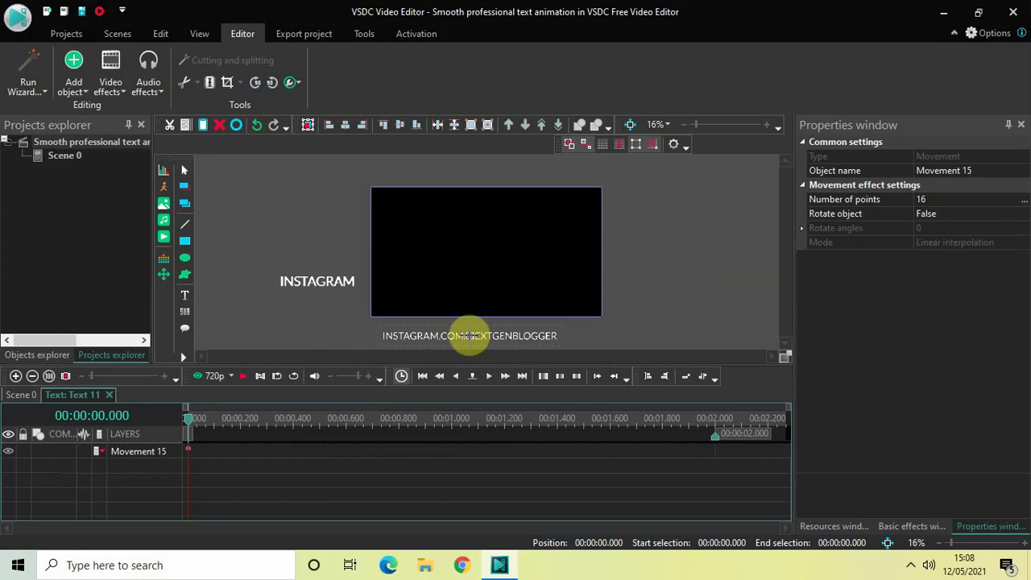
Place the web address movement's end point straight up inside the frame, just under the INSTAGRAM title, and retime it to 1 second
{"action": "left_click", "coordinate": [467, 333]}
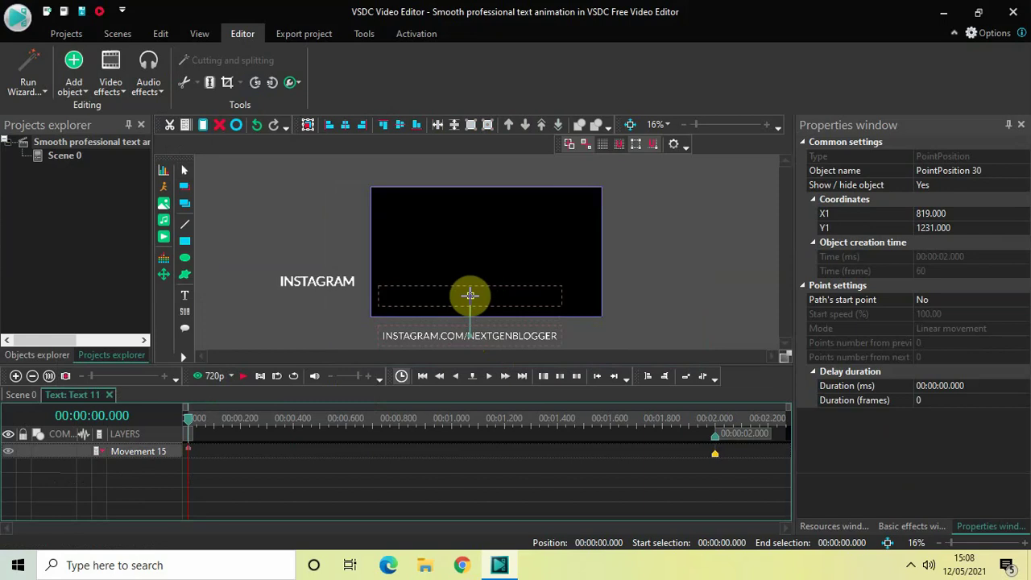
{"action": "left_click", "coordinate": [471, 296]}
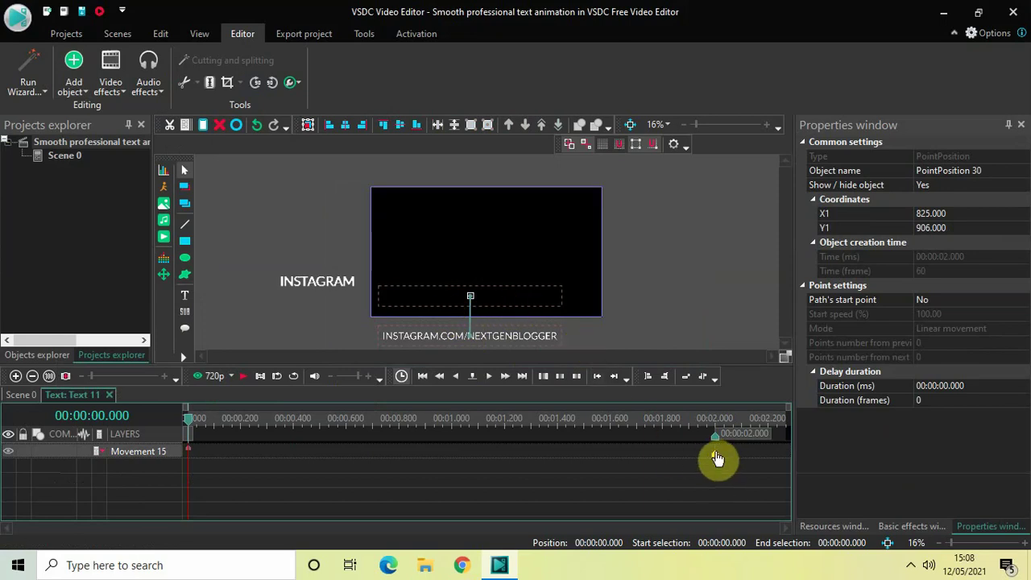
{"action": "left_click_drag", "start_coordinate": [717, 459], "coordinate": [455, 477]}
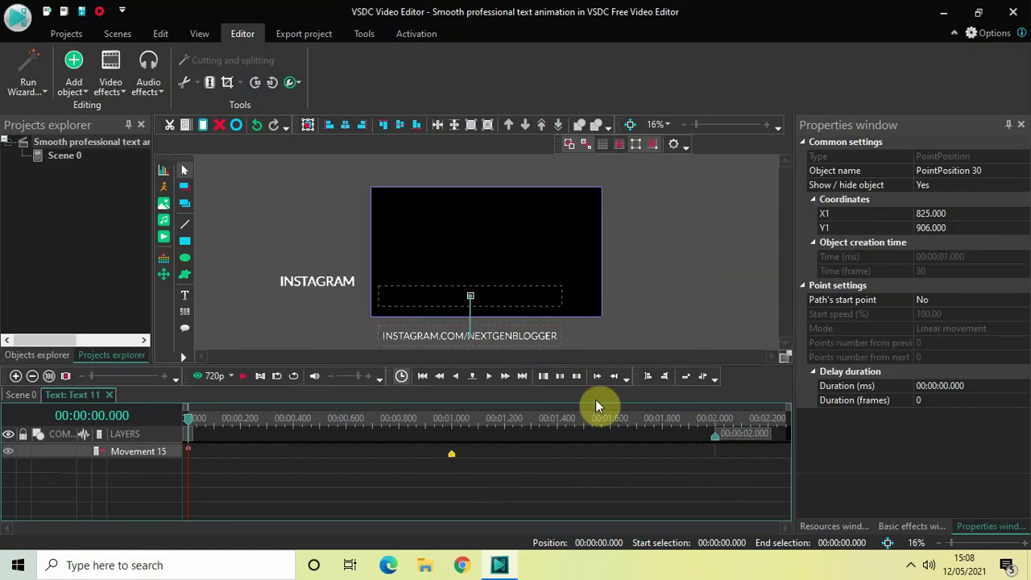
{"action": "left_click", "coordinate": [20, 395]}
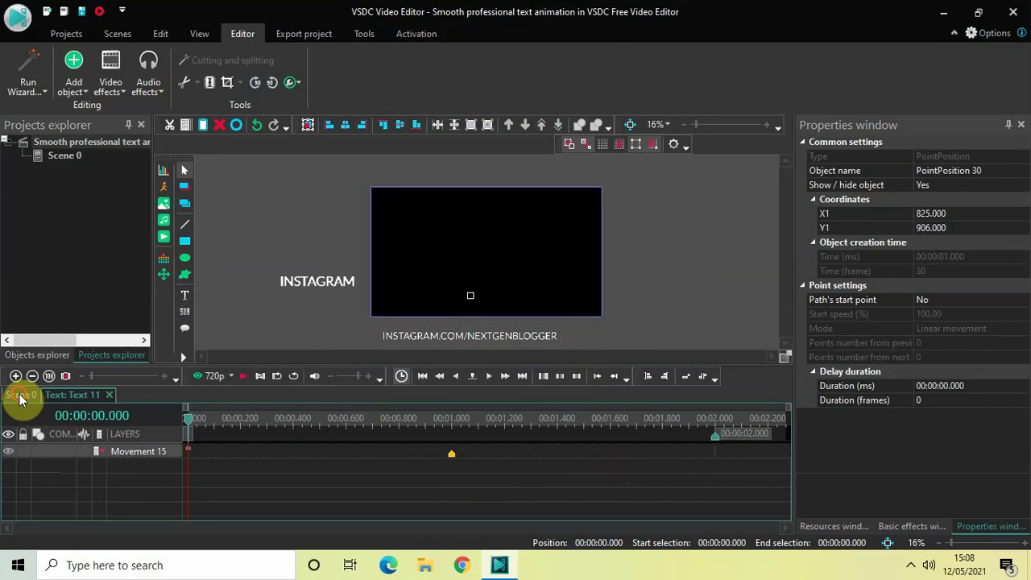
With the playhead at about 1.7 seconds in the scene, set the web address text's Left coordinate to 95 and Top to 845
{"action": "left_click", "coordinate": [276, 419]}
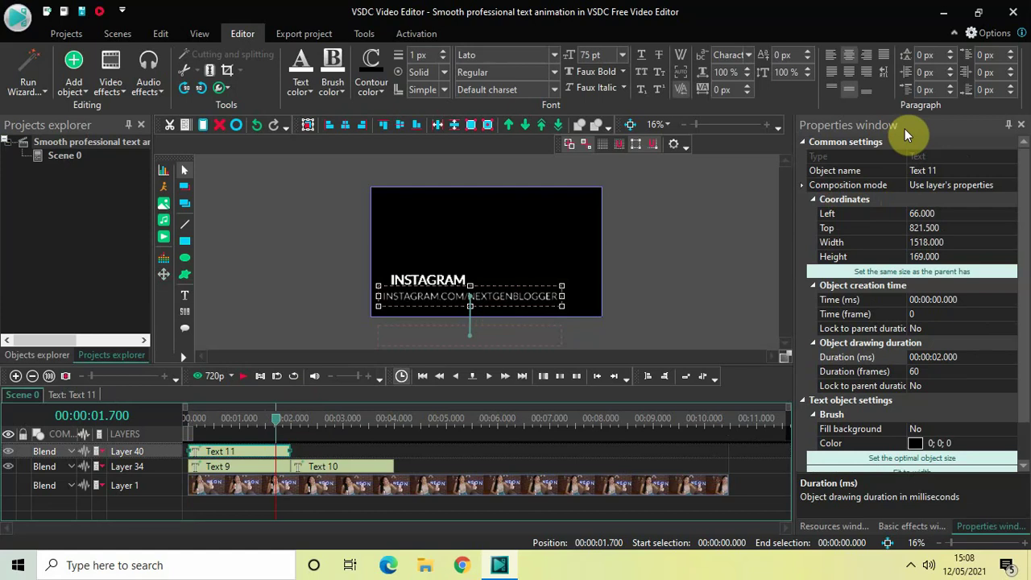
{"action": "left_click", "coordinate": [920, 215]}
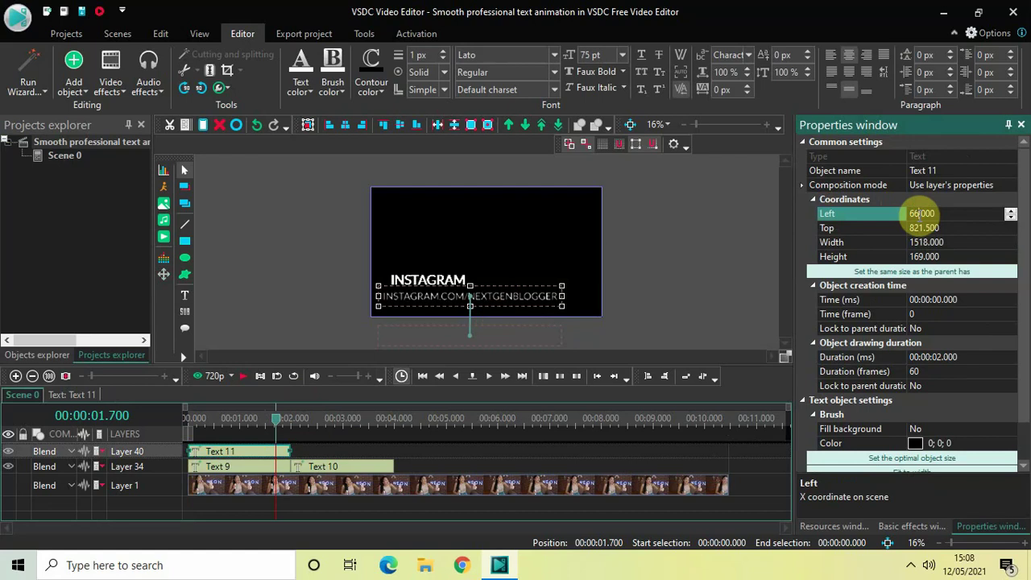
{"action": "double_click", "coordinate": [920, 215]}
{"action": "type", "text": "95"}
{"action": "key", "text": "Return"}
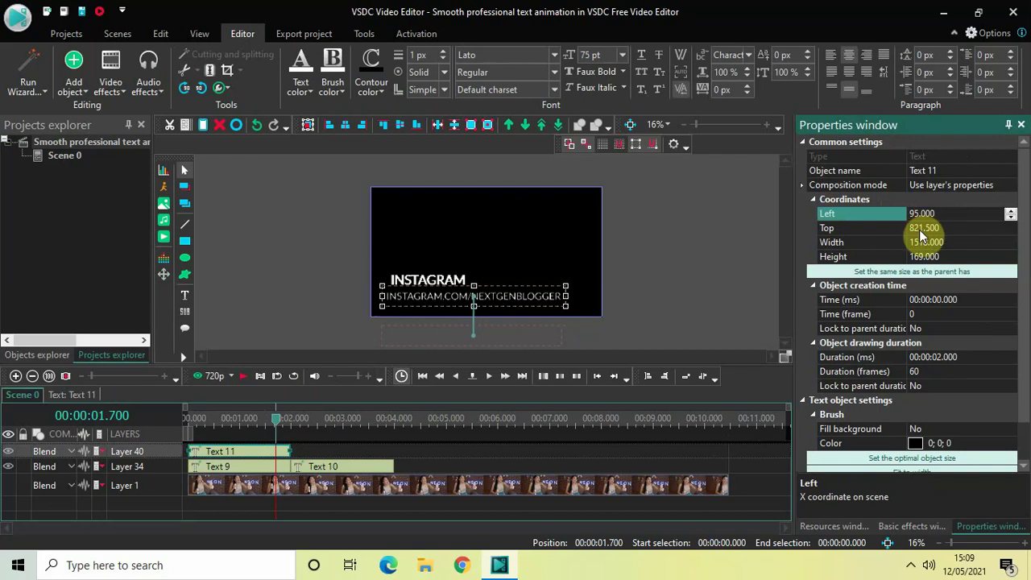
{"action": "double_click", "coordinate": [920, 228]}
{"action": "key", "text": "BackSpace"}
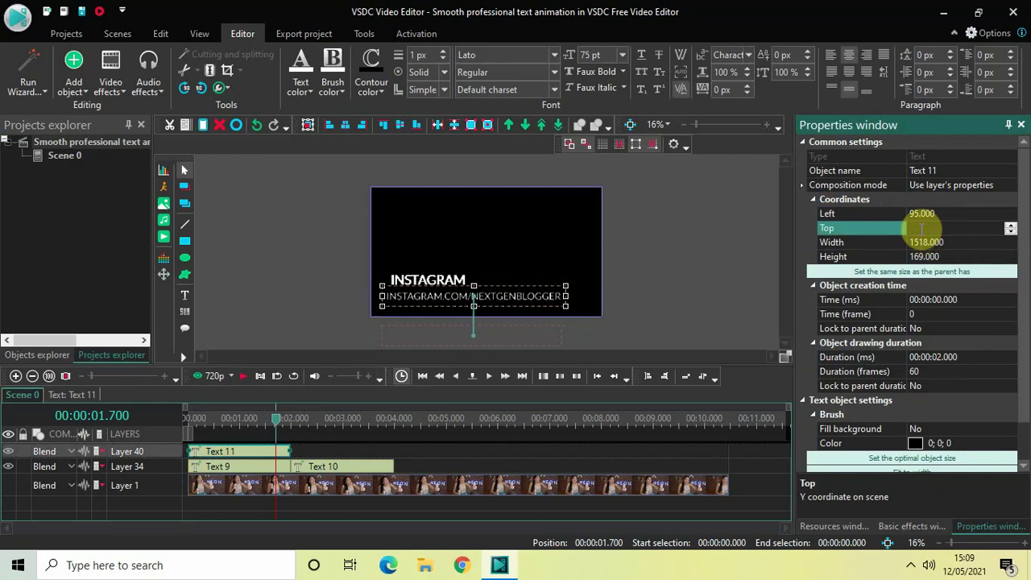
{"action": "type", "text": "845"}
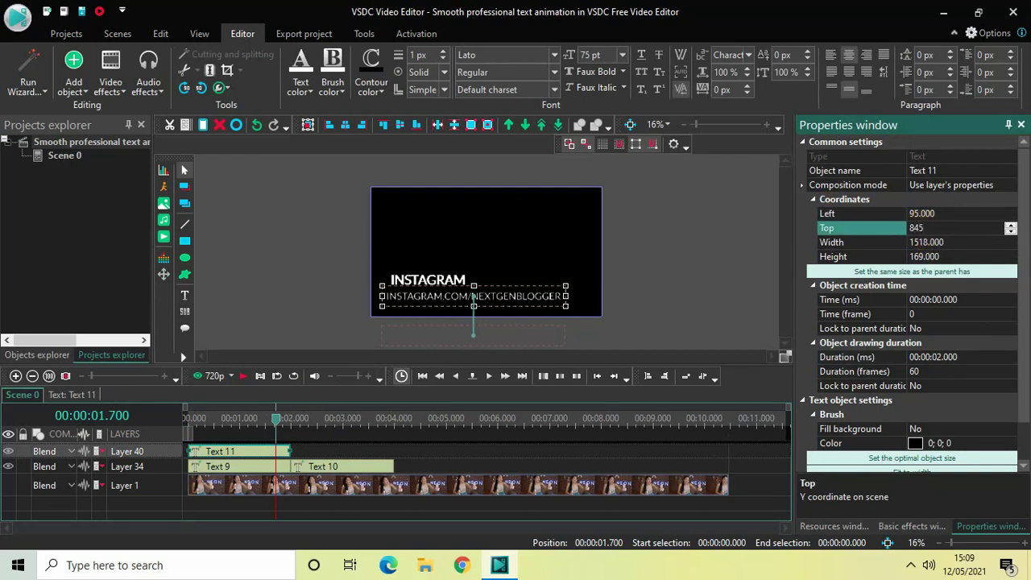
{"action": "key", "text": "Return"}
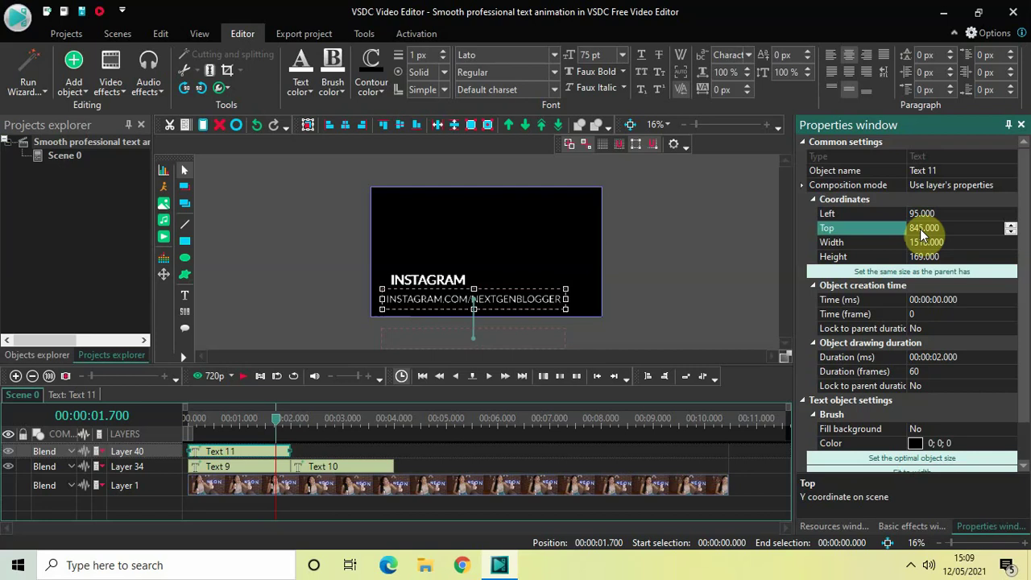
Set the web address text's Width to 1590 and Height to 135
{"action": "double_click", "coordinate": [926, 242]}
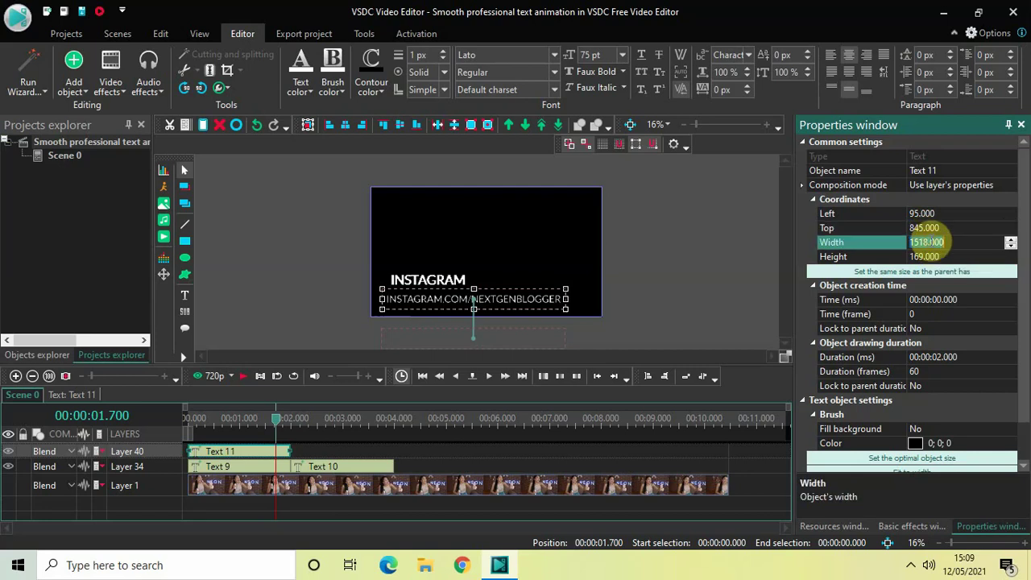
{"action": "key", "text": "BackSpace"}
{"action": "type", "text": "1590"}
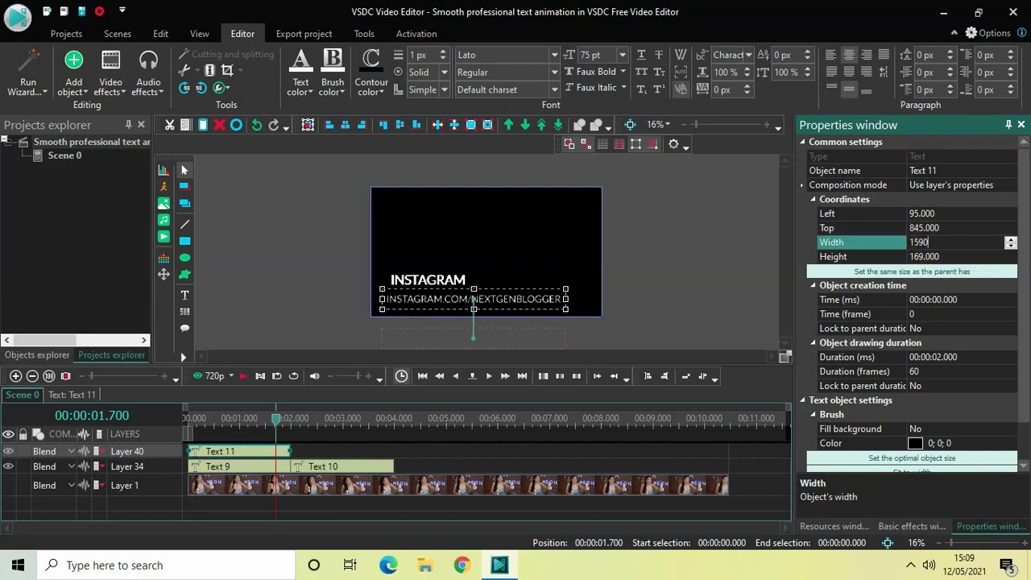
{"action": "left_click", "coordinate": [930, 243]}
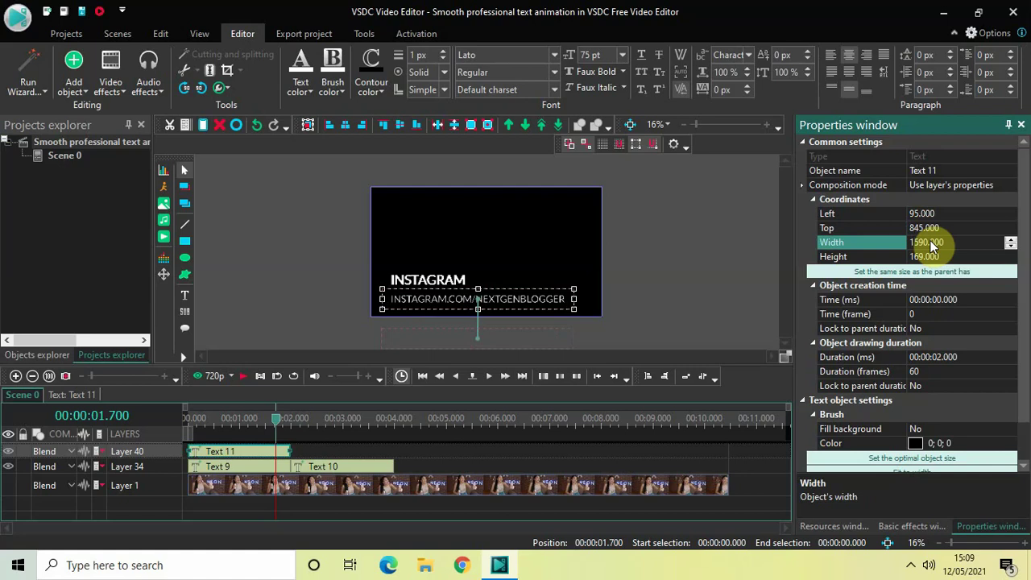
{"action": "double_click", "coordinate": [937, 256]}
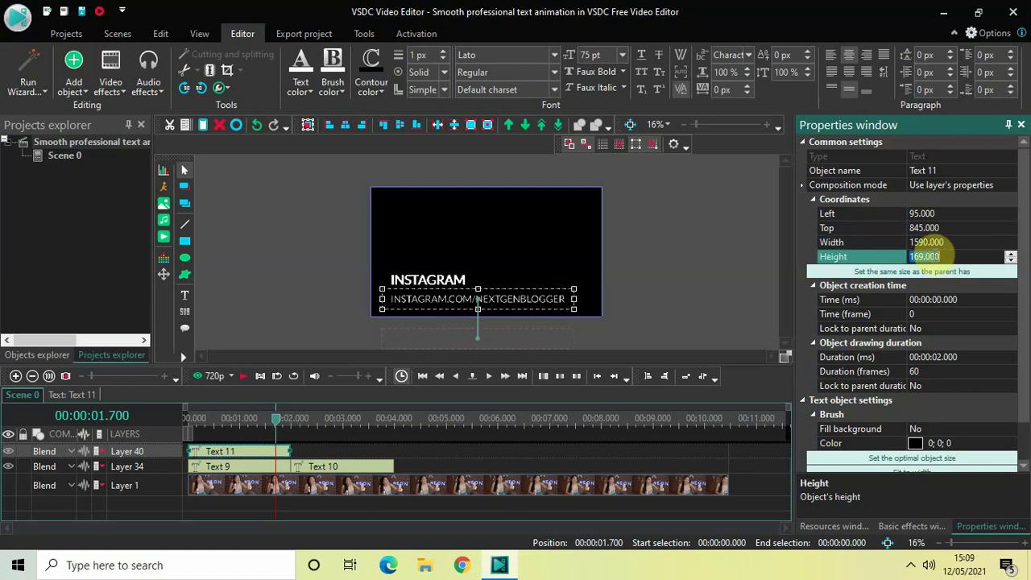
{"action": "key", "text": "BackSpace"}
{"action": "type", "text": "35"}
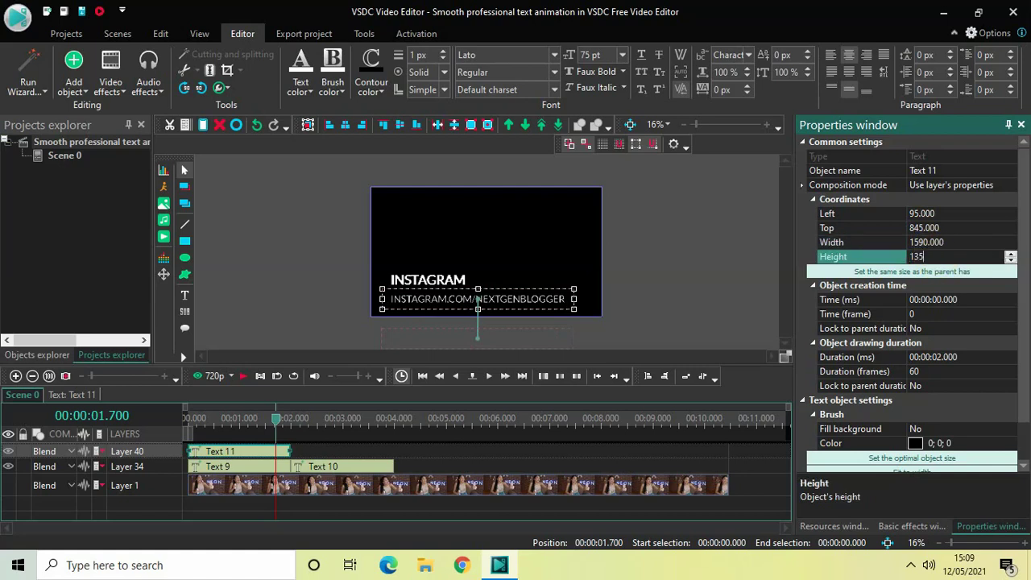
{"action": "key", "text": "Return"}
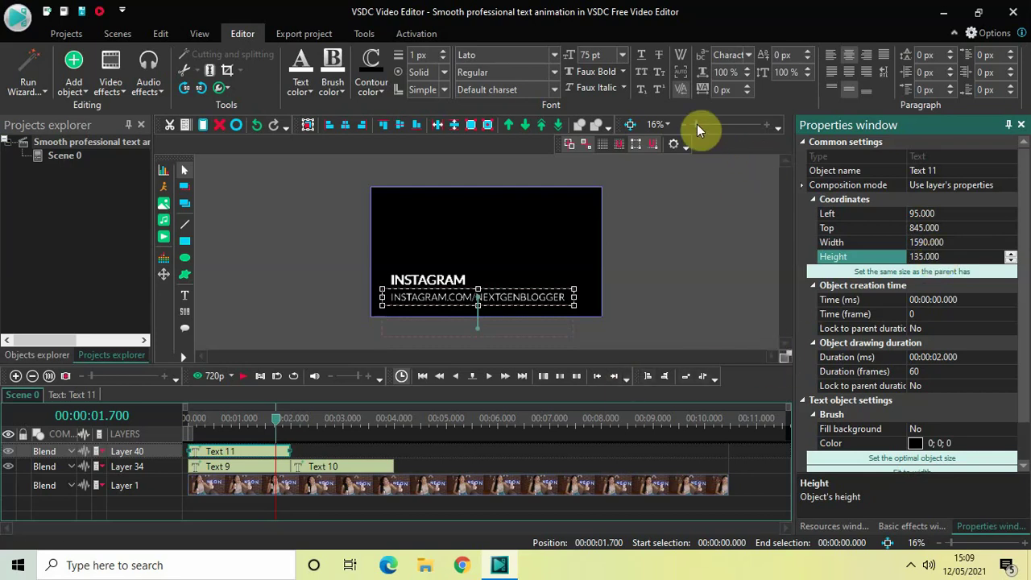
Play the scene from its start to review the title and web address animation
{"action": "left_click_drag", "start_coordinate": [697, 124], "coordinate": [698, 124]}
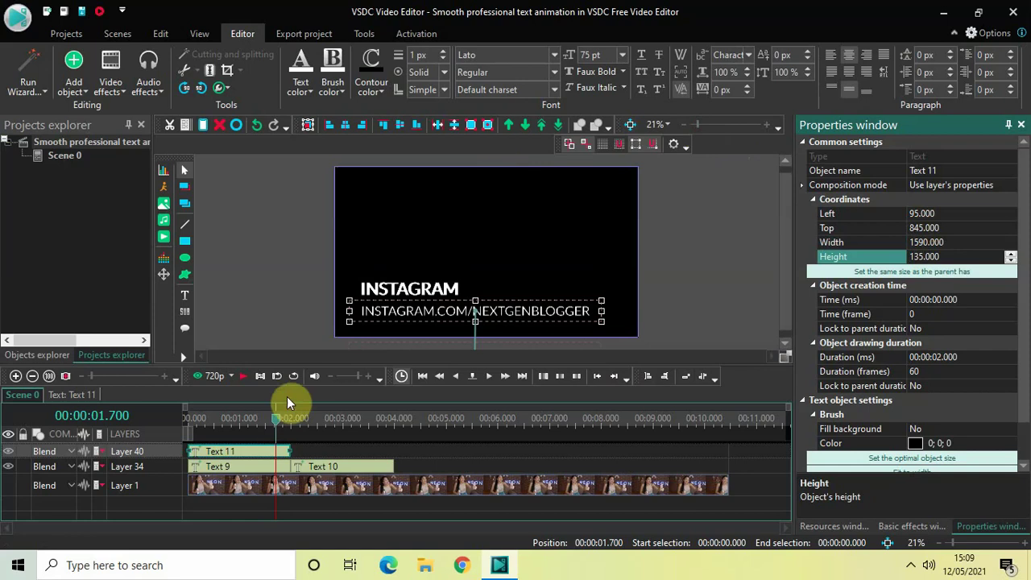
{"action": "left_click_drag", "start_coordinate": [276, 425], "coordinate": [179, 427]}
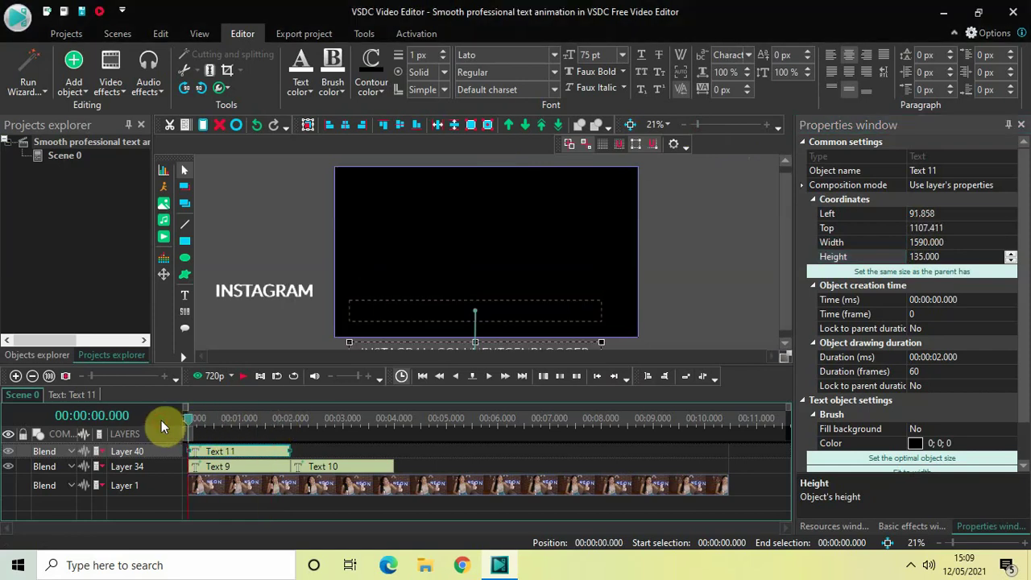
{"action": "key", "text": "space"}
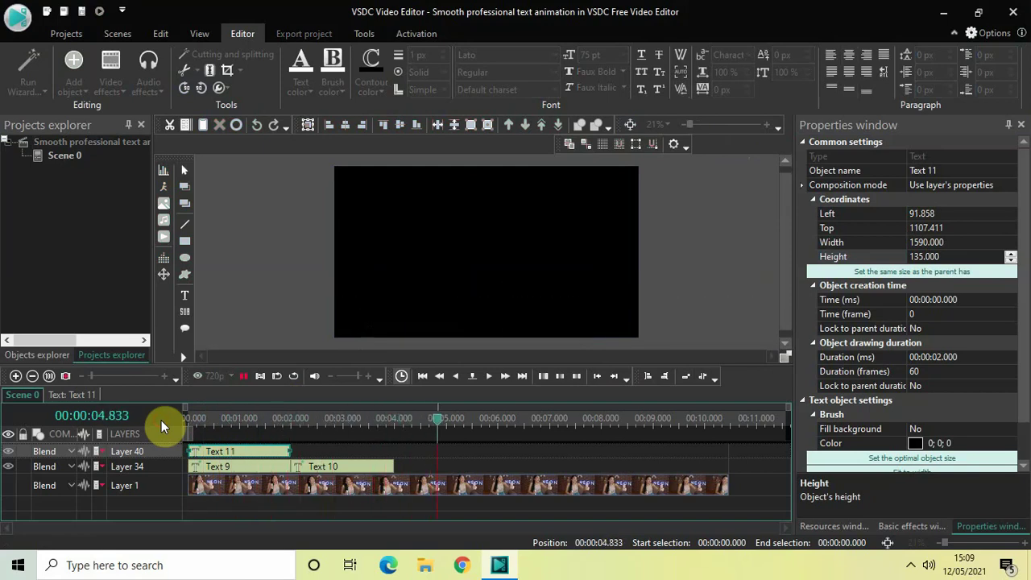
{"action": "key", "text": "space"}
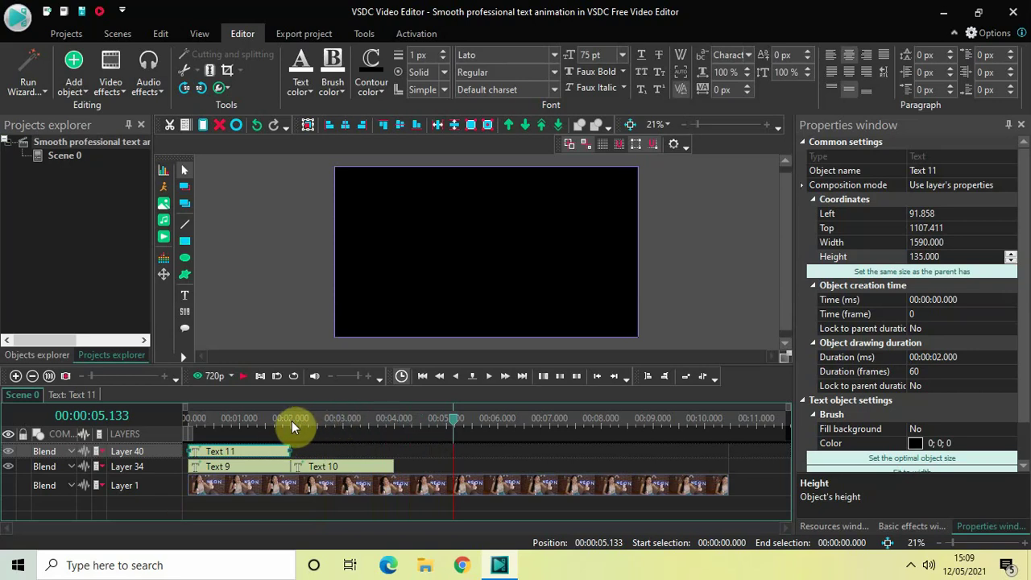
Add a text object from the 2-second mark on a new layer, drawn about 1285 by 167 just below the INSTAGRAM title
{"action": "left_click", "coordinate": [292, 423]}
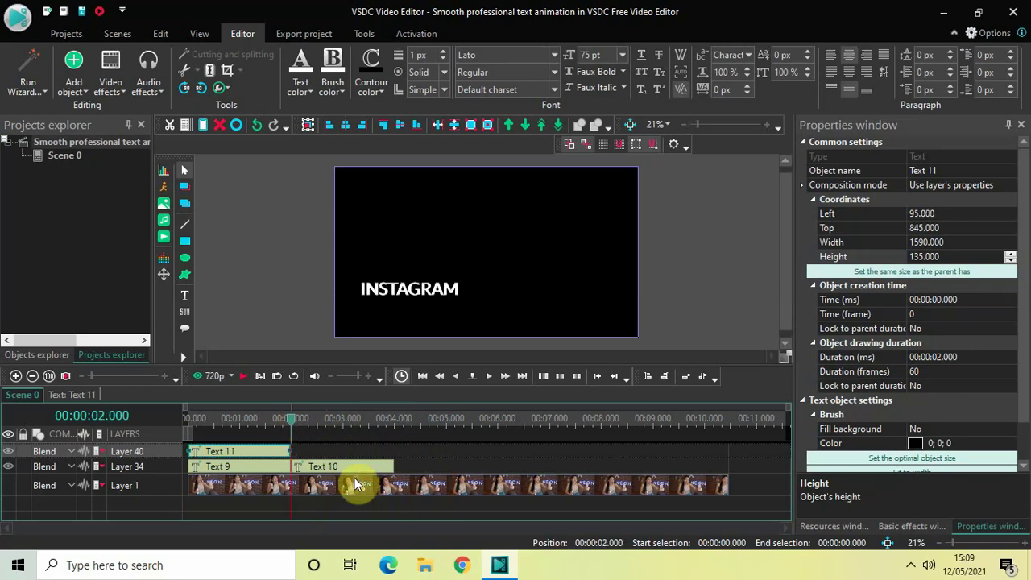
{"action": "left_click", "coordinate": [371, 505]}
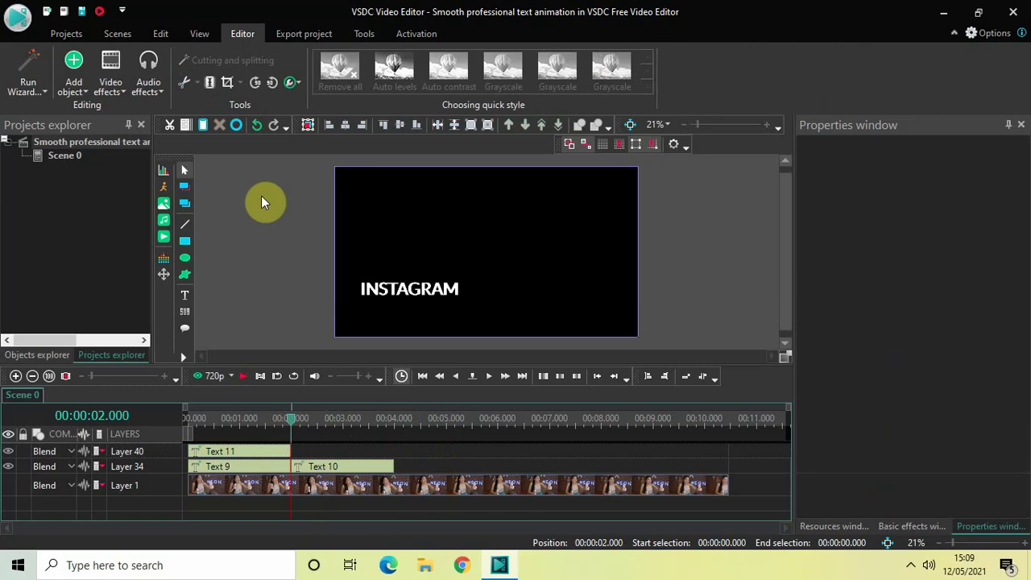
{"action": "left_click", "coordinate": [77, 89]}
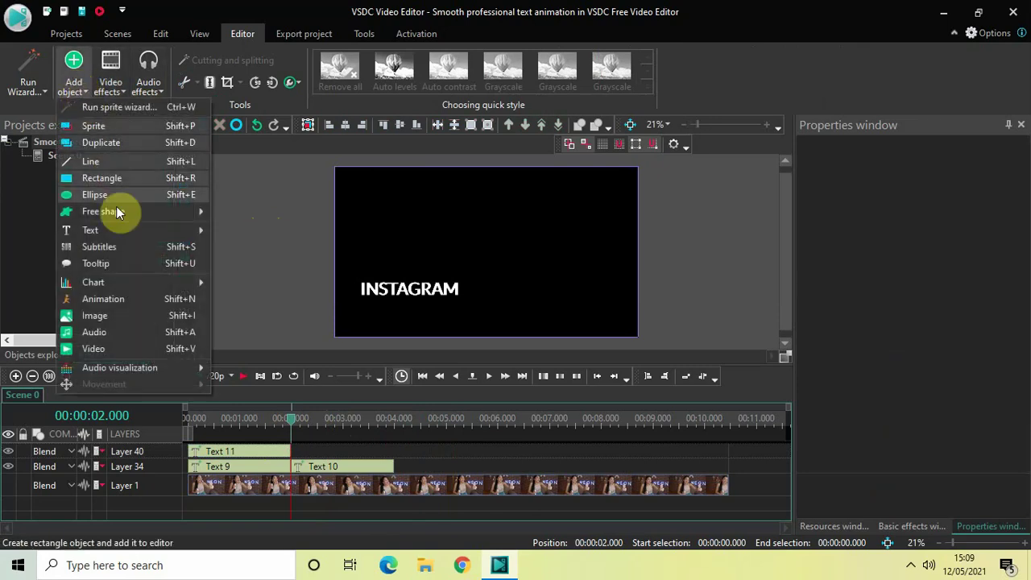
{"action": "mouse_move", "coordinate": [127, 230]}
{"action": "left_click", "coordinate": [242, 233]}
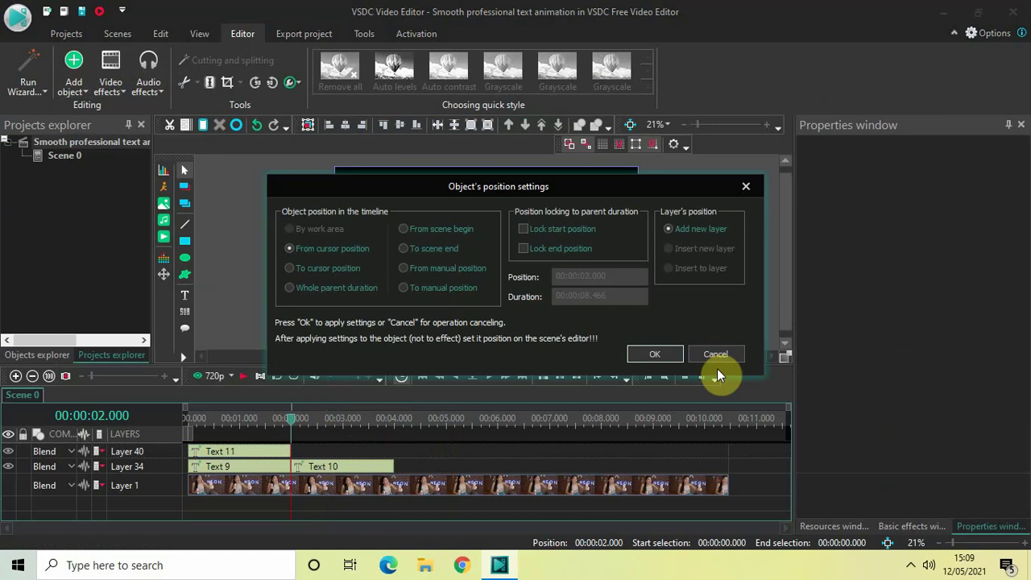
{"action": "left_click", "coordinate": [663, 354]}
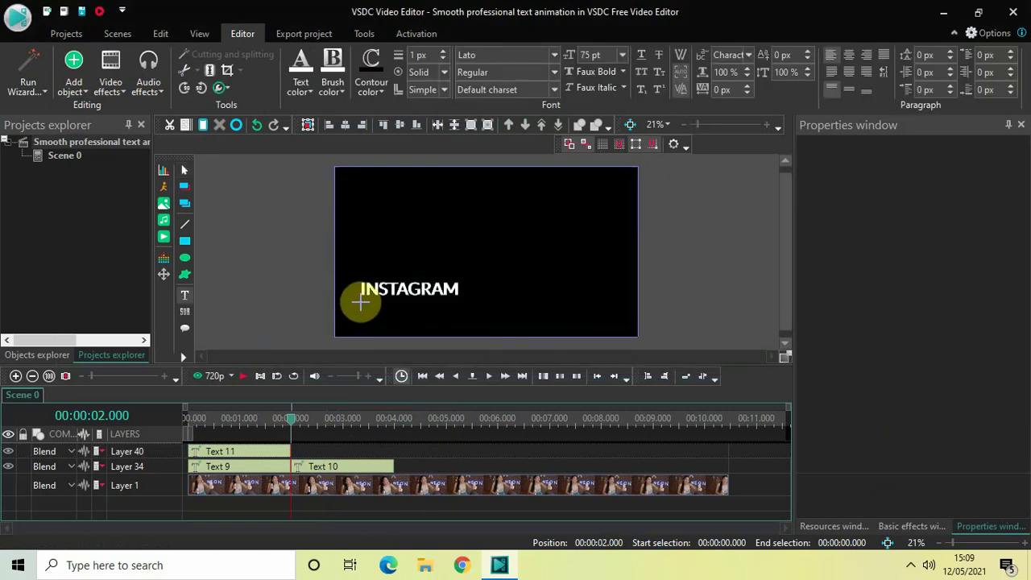
{"action": "left_click", "coordinate": [361, 300]}
{"action": "left_click_drag", "start_coordinate": [389, 312], "coordinate": [561, 327]}
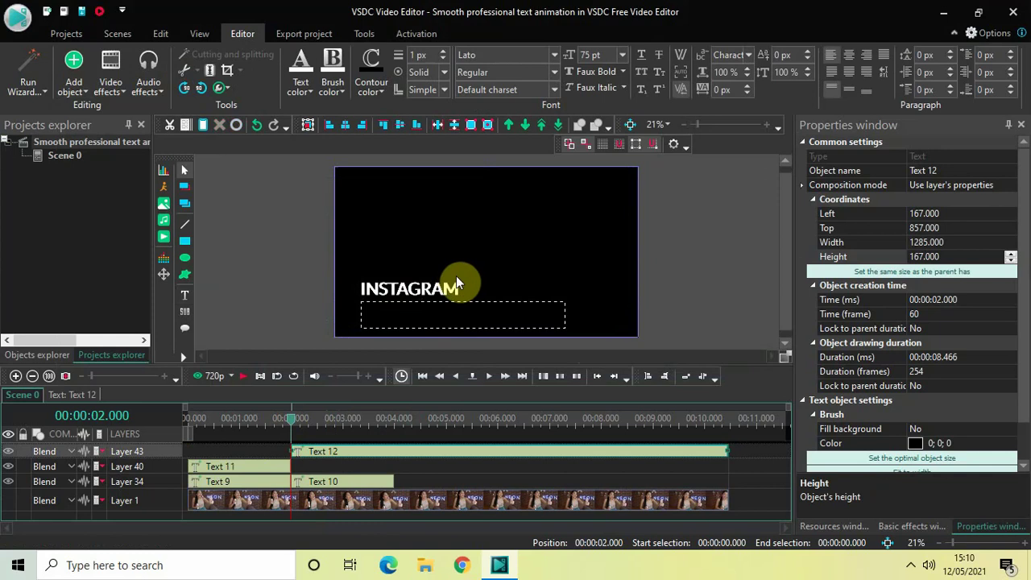
Enter INSTAGRAM.COM/NEXTGENBLOGGER in the new text object and center it horizontally and vertically
{"action": "key", "text": "Caps_Lock"}
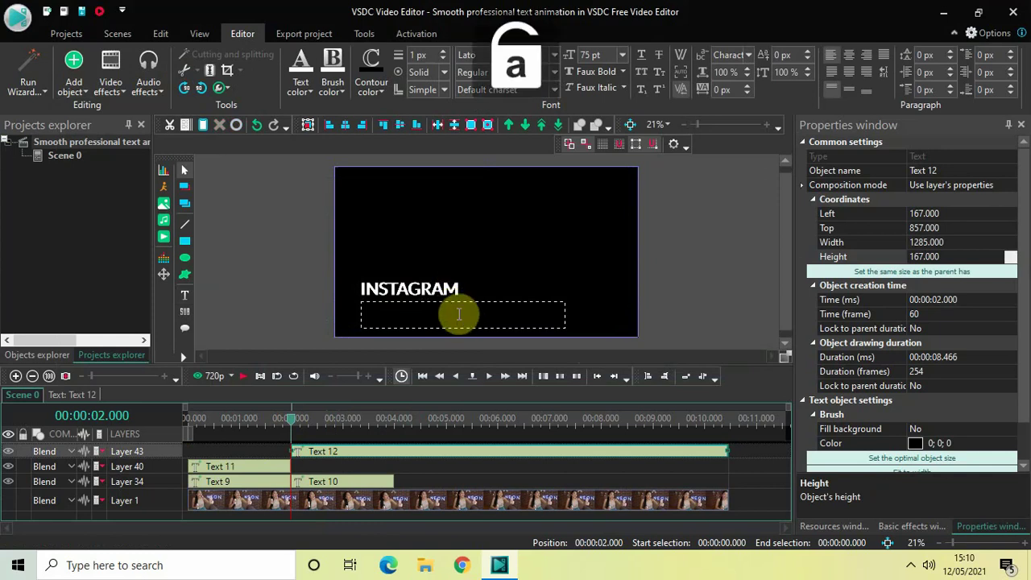
{"action": "type", "text": "INSTA"}
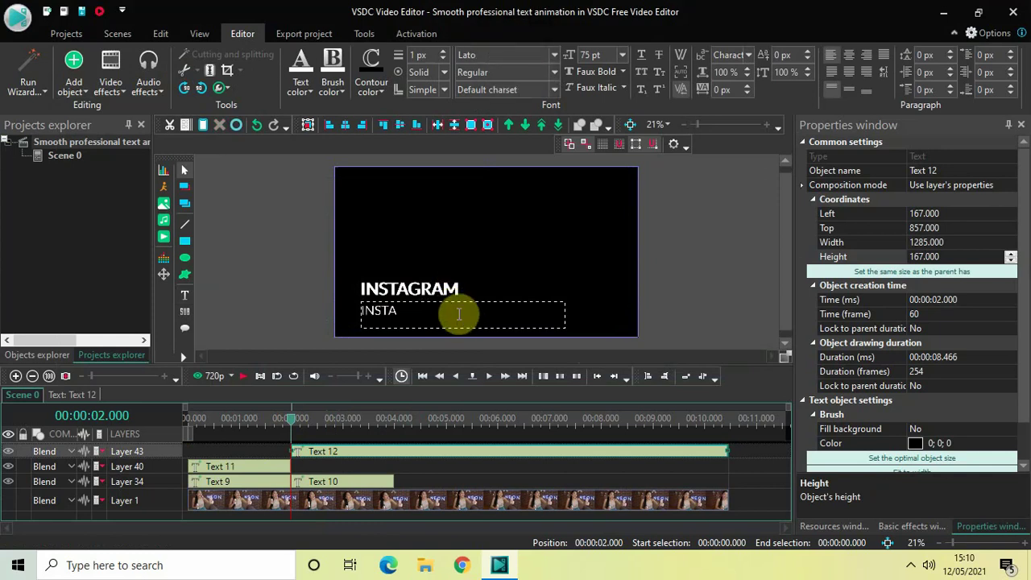
{"action": "type", "text": "GRAM.COM/NEX"}
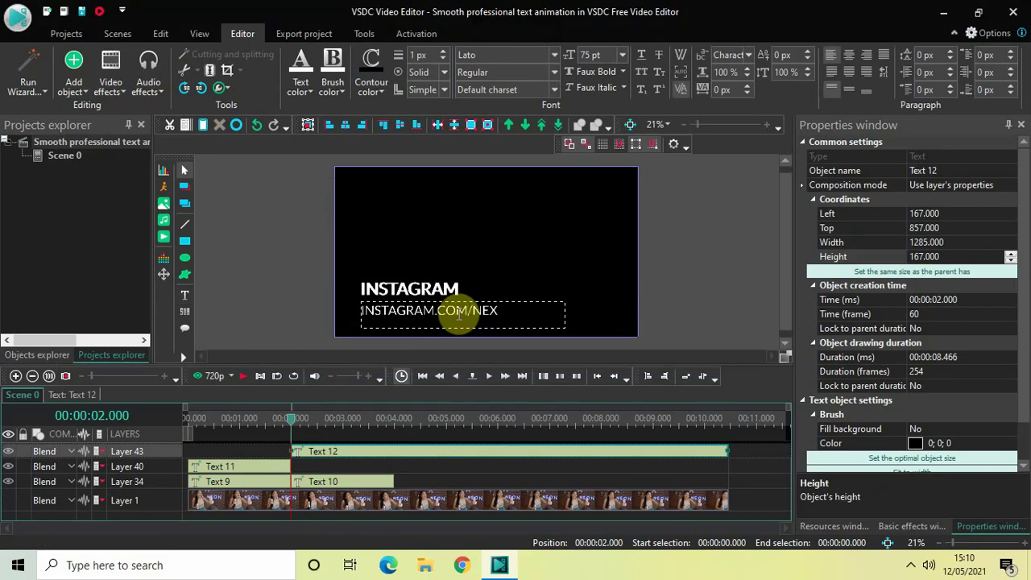
{"action": "type", "text": "TGENBLO"}
{"action": "key", "text": "ctrl+a"}
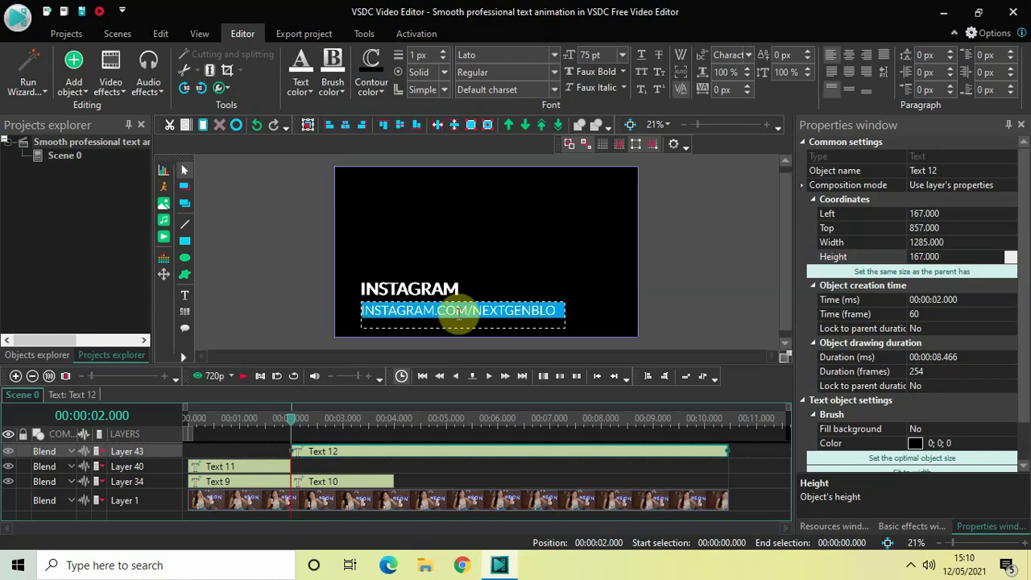
{"action": "left_click", "coordinate": [848, 86]}
{"action": "left_click", "coordinate": [846, 51]}
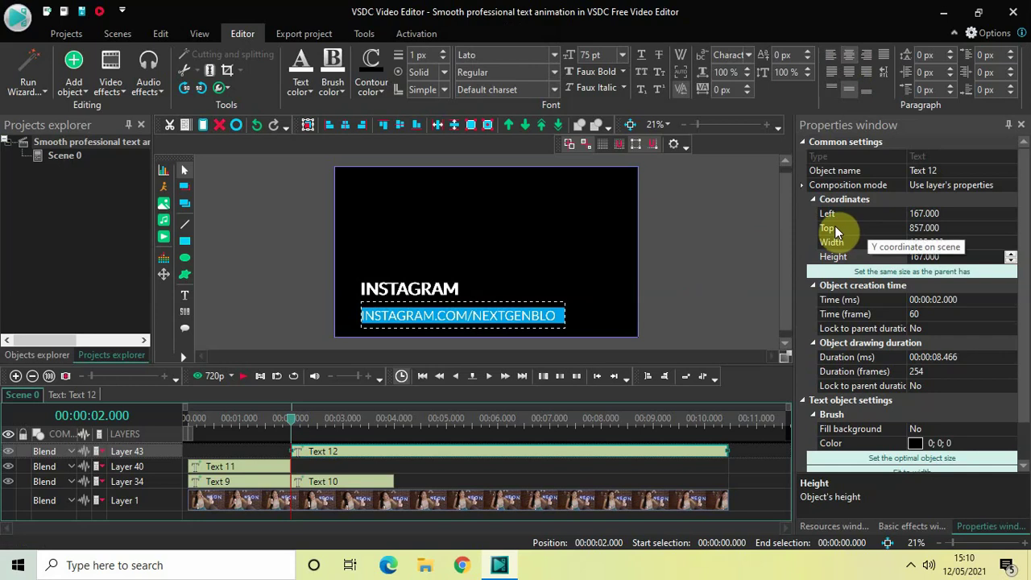
Set the second web address text's Left coordinate to 95 and Top to 845
{"action": "left_click", "coordinate": [945, 214]}
{"action": "key", "text": "BackSpace"}
{"action": "type", "text": "9"}
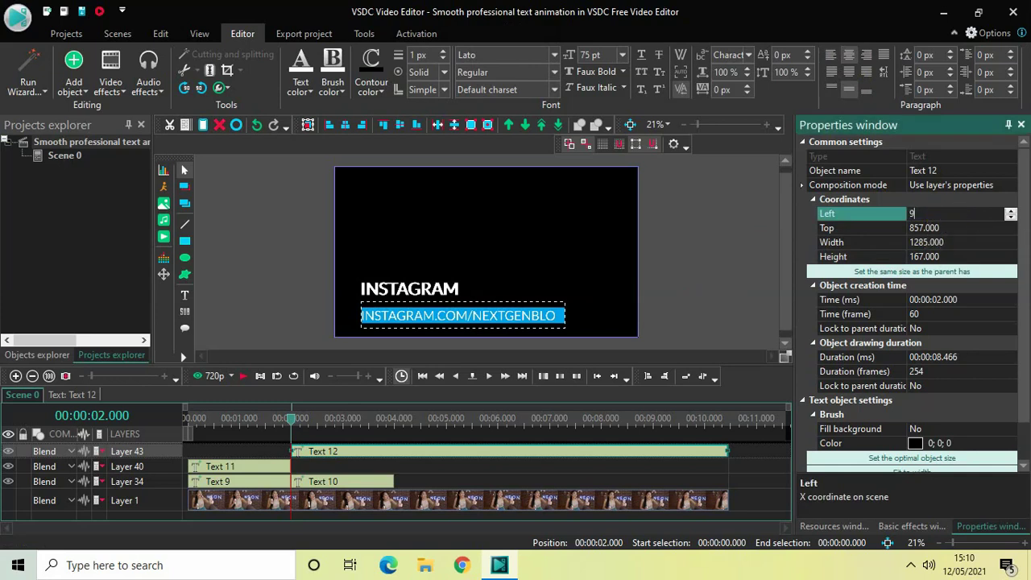
{"action": "type", "text": "5"}
{"action": "key", "text": "Return"}
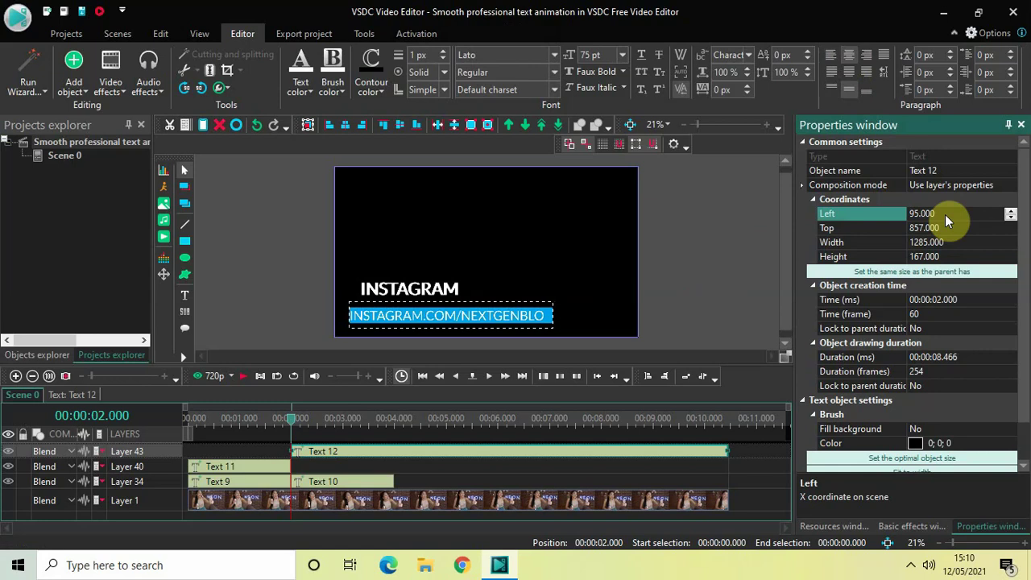
{"action": "left_click", "coordinate": [948, 230]}
{"action": "key", "text": "BackSpace"}
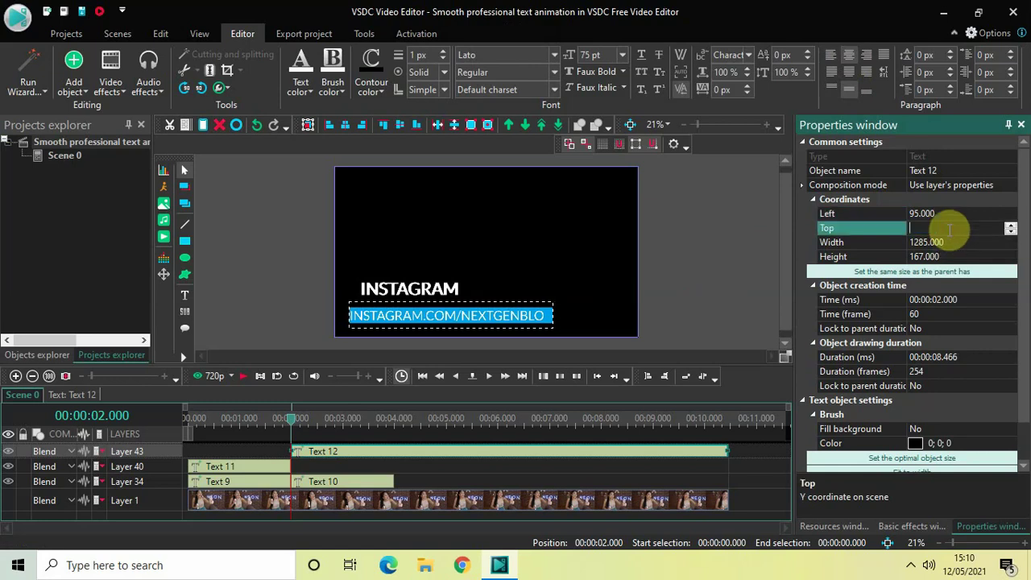
{"action": "type", "text": "845"}
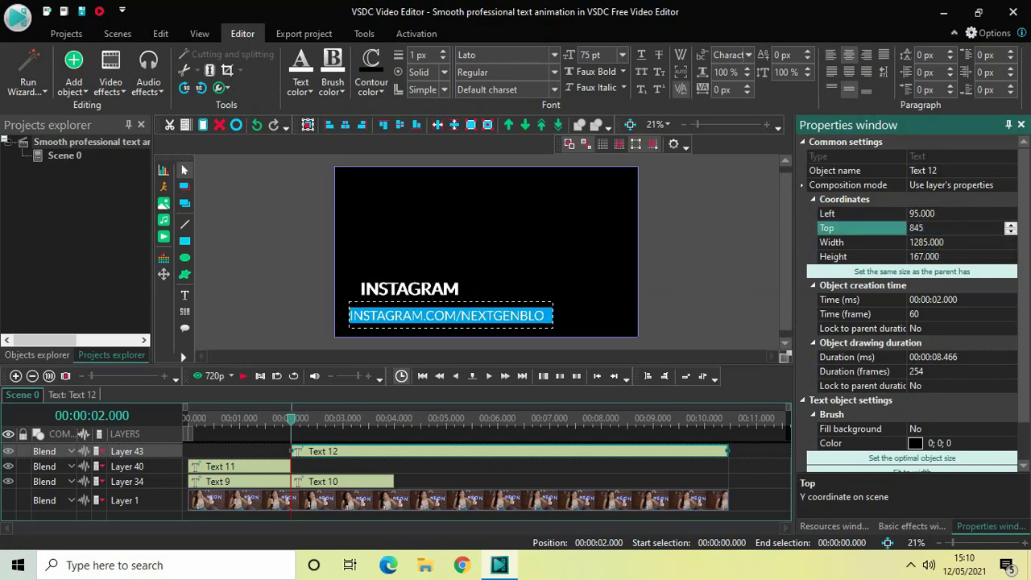
{"action": "key", "text": "Return"}
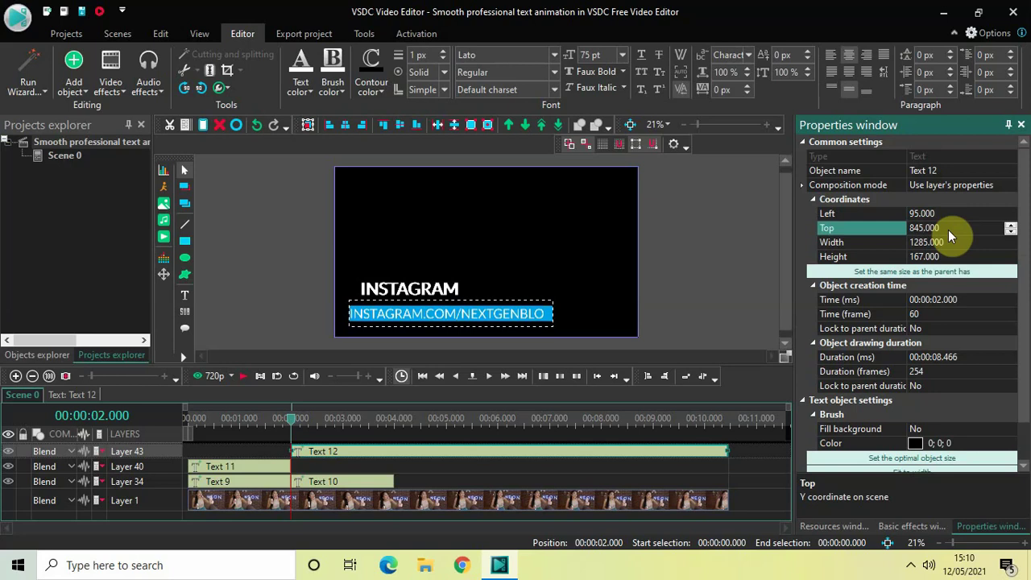
Set the second web address text's Width to 1590 and Height to 135, leaving its timeline clip selected
{"action": "left_click", "coordinate": [951, 241]}
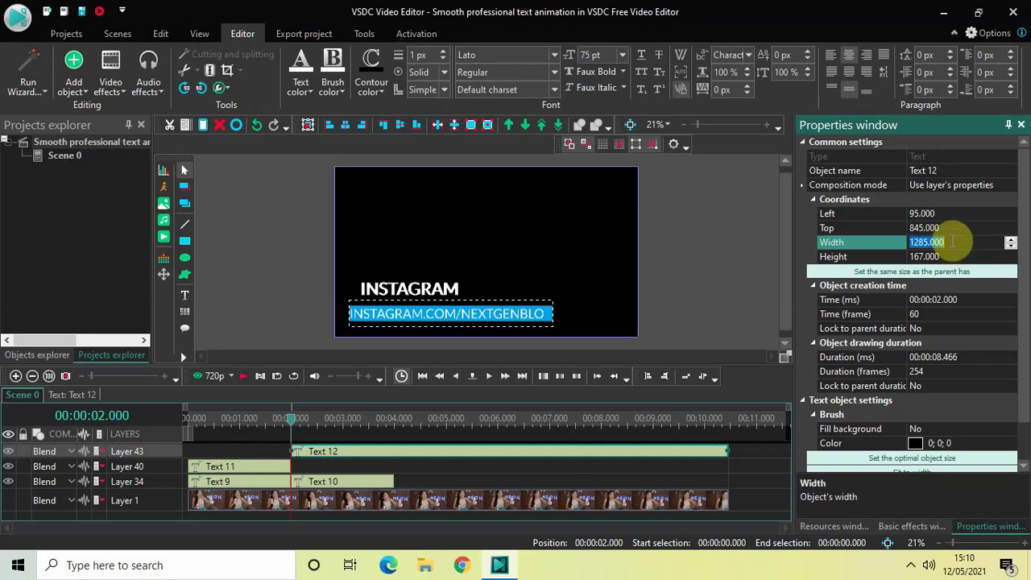
{"action": "key", "text": "BackSpace"}
{"action": "type", "text": "1590"}
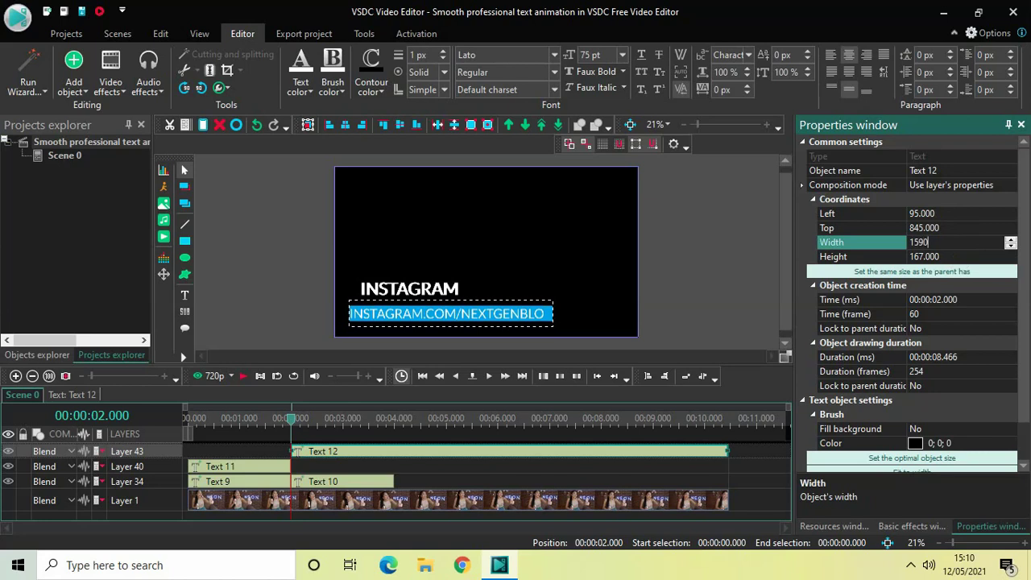
{"action": "key", "text": "Return"}
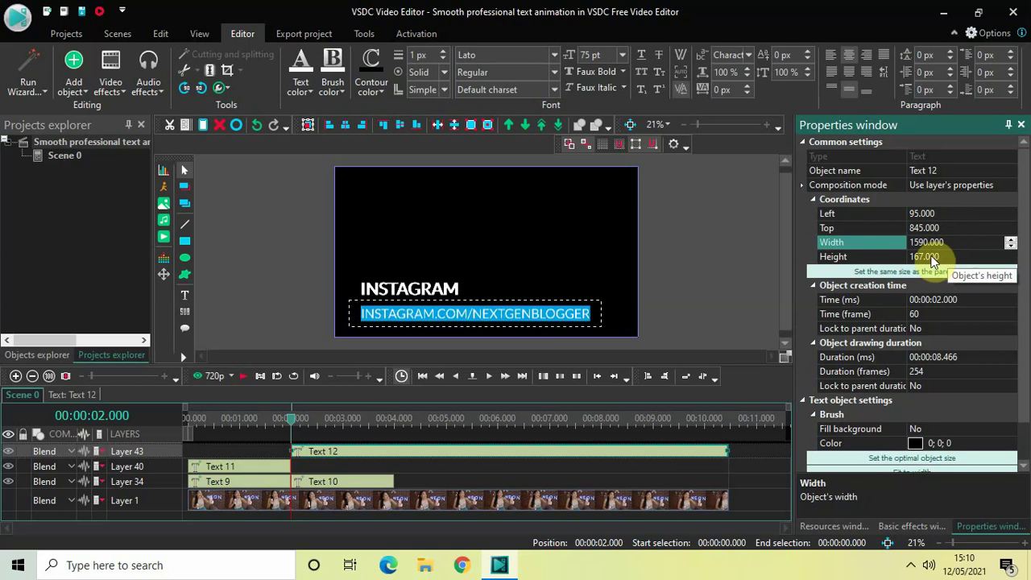
{"action": "left_click", "coordinate": [931, 256]}
{"action": "left_click_drag", "start_coordinate": [931, 256], "coordinate": [953, 251]}
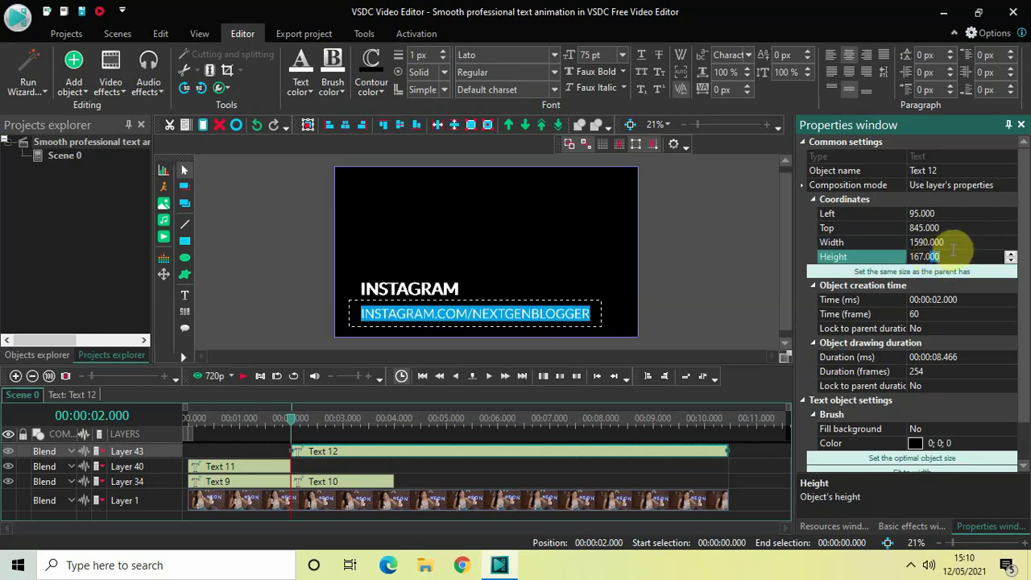
{"action": "left_click", "coordinate": [952, 250]}
{"action": "left_click", "coordinate": [952, 254]}
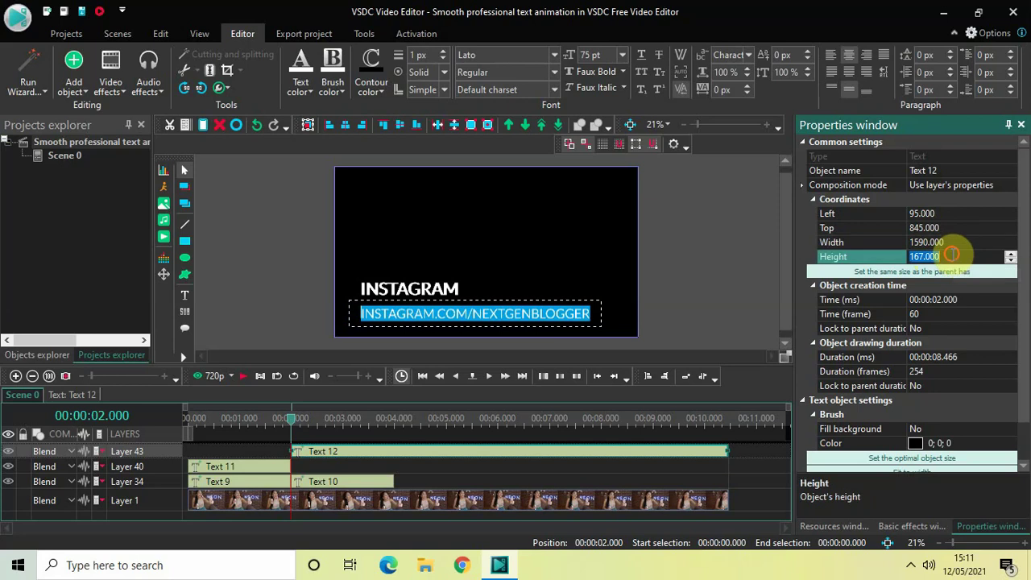
{"action": "type", "text": "1"}
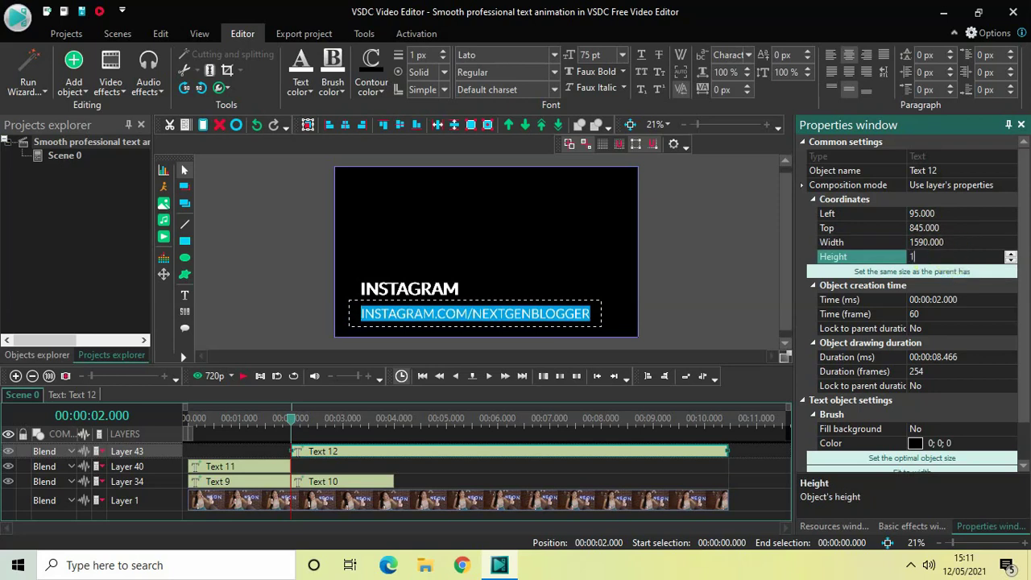
{"action": "type", "text": "35"}
{"action": "key", "text": "Return"}
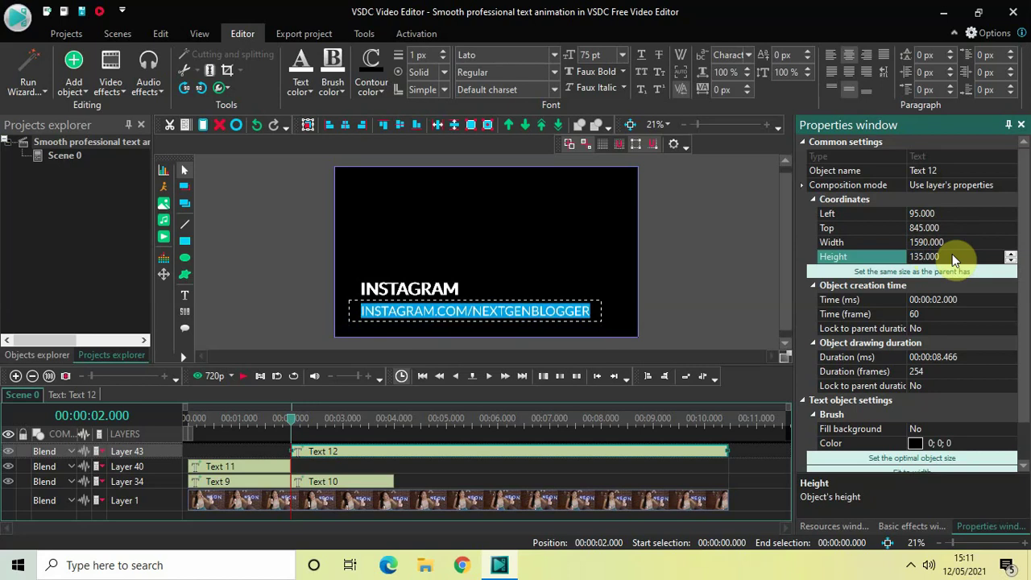
{"action": "left_click", "coordinate": [712, 298]}
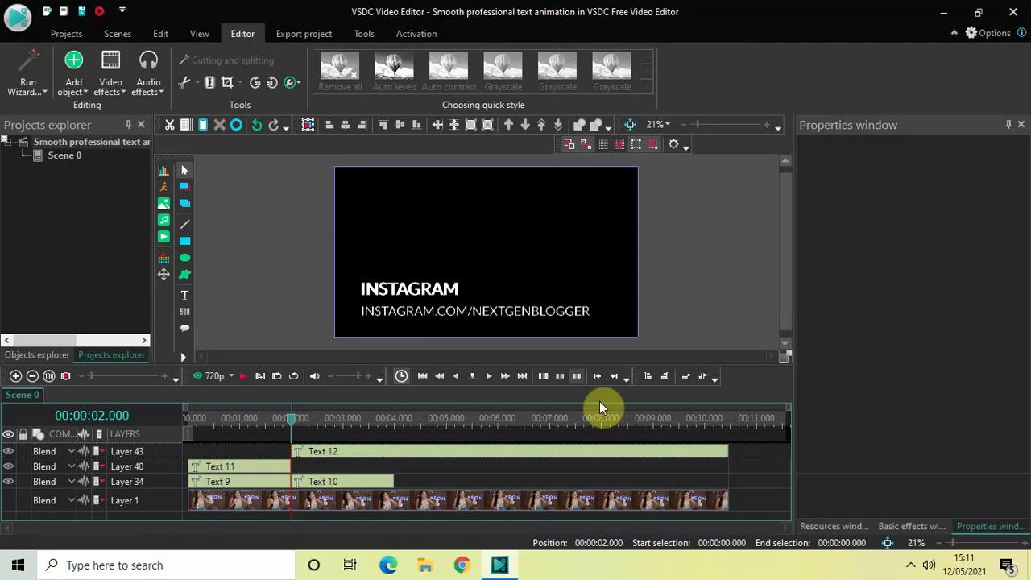
{"action": "left_click", "coordinate": [553, 456]}
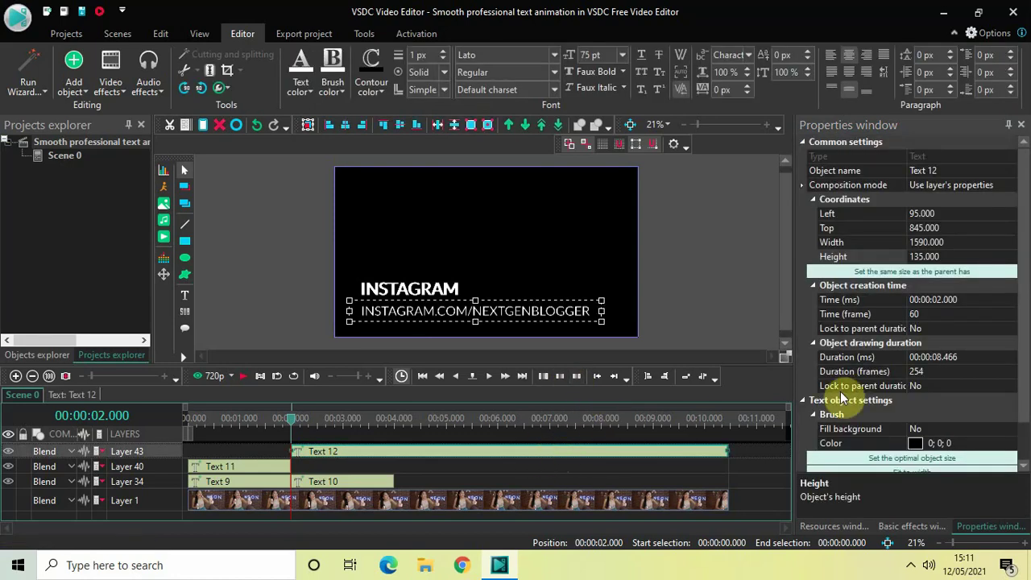
Set the second web address text's drawing duration to 2 seconds (00:00:02.000)
{"action": "left_click", "coordinate": [969, 358]}
{"action": "key", "text": "BackSpace"}
{"action": "key", "text": "BackSpace"}
{"action": "key", "text": "BackSpace"}
{"action": "key", "text": "BackSpace"}
{"action": "key", "text": "BackSpace"}
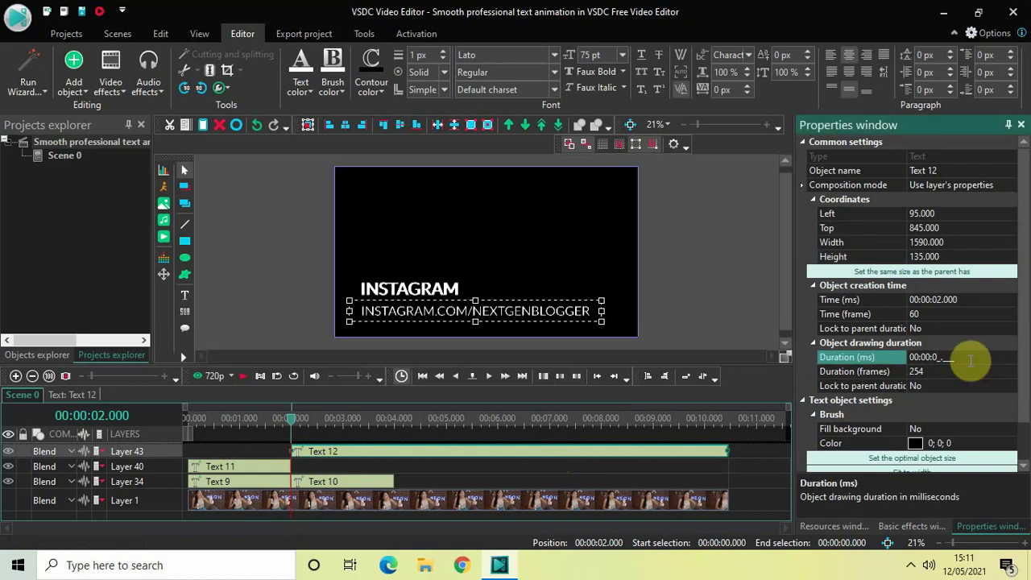
{"action": "type", "text": "2000"}
{"action": "key", "text": "Return"}
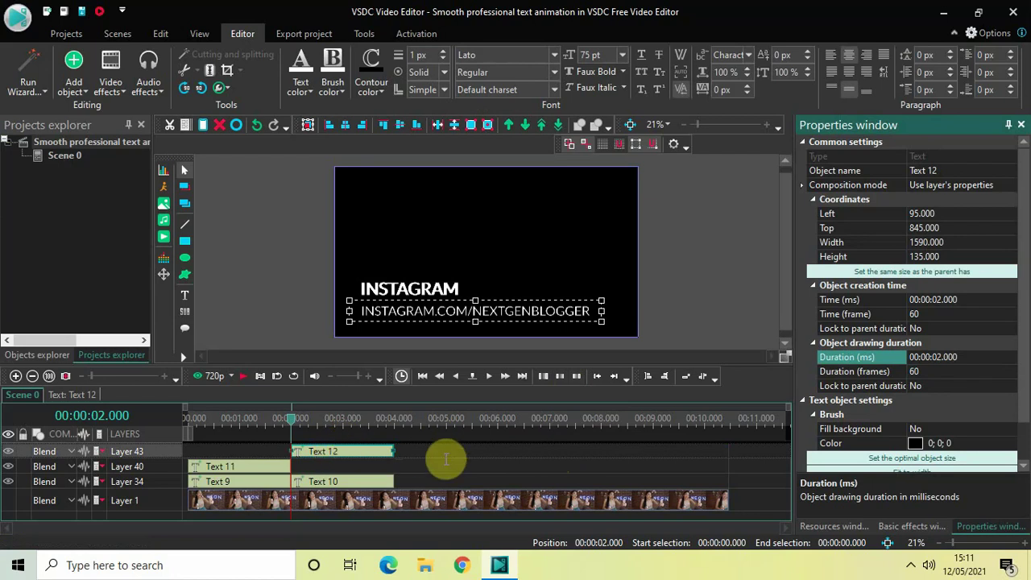
Add a movement inside the second web address text, with its point at the object's end and continuing the trajectory
{"action": "double_click", "coordinate": [357, 454]}
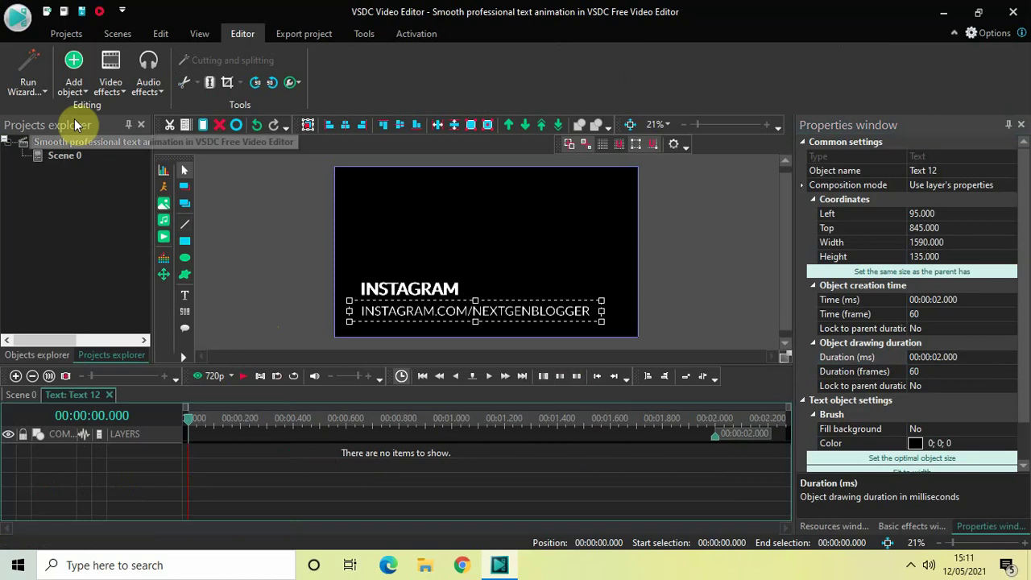
{"action": "left_click", "coordinate": [74, 84]}
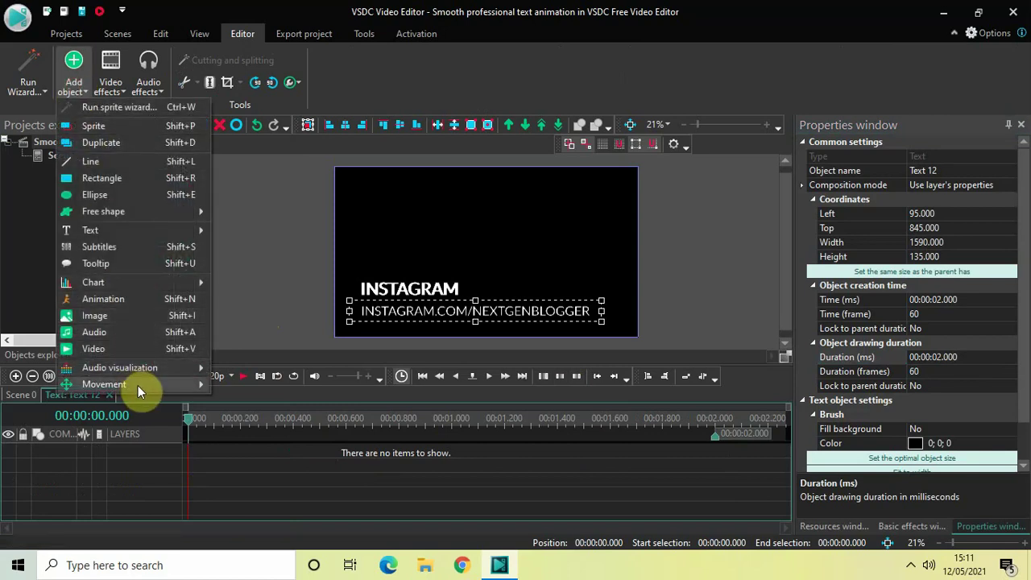
{"action": "mouse_move", "coordinate": [138, 385]}
{"action": "left_click", "coordinate": [268, 389]}
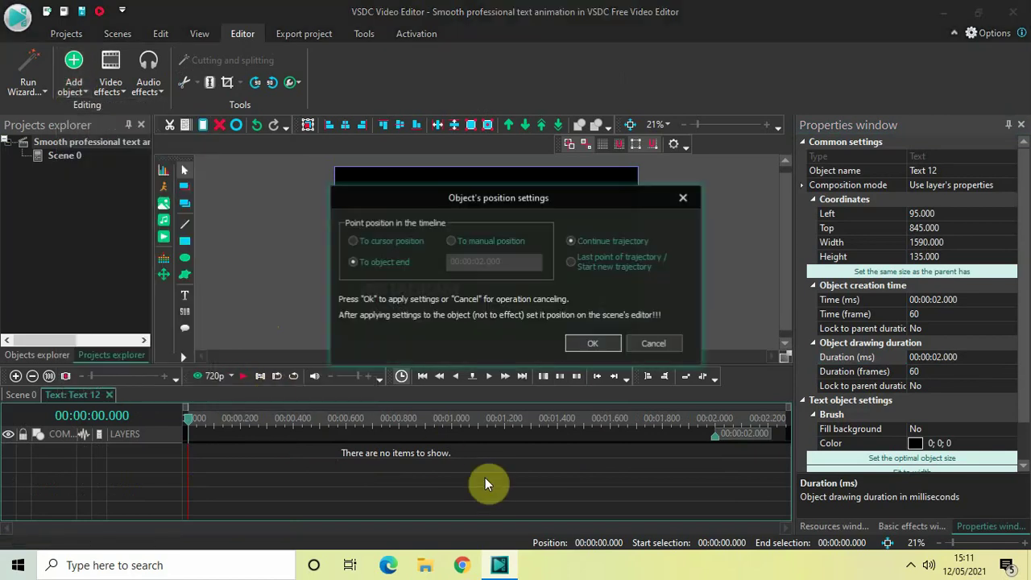
{"action": "left_click", "coordinate": [587, 344]}
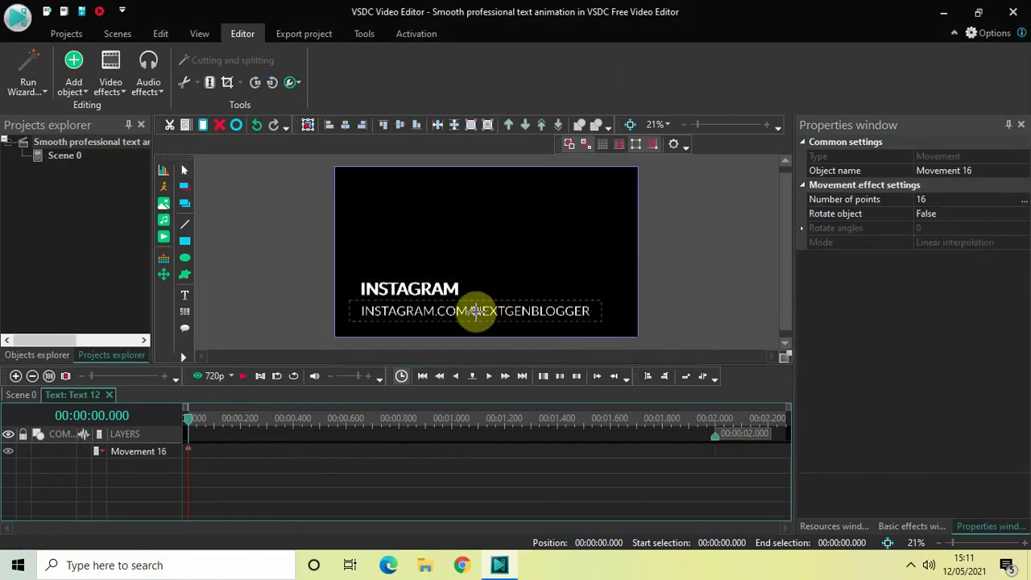
Place the movement's end point straight above the frame, at about X 881, Y -90, and shift it to the 1-second mark
{"action": "left_click_drag", "start_coordinate": [476, 311], "coordinate": [474, 159]}
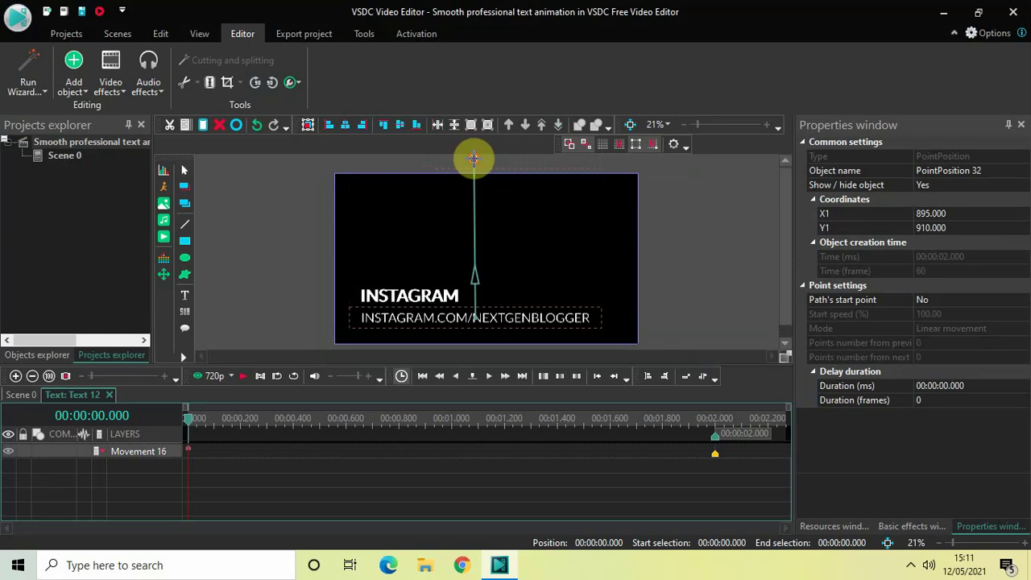
{"action": "left_click_drag", "start_coordinate": [473, 159], "coordinate": [474, 160]}
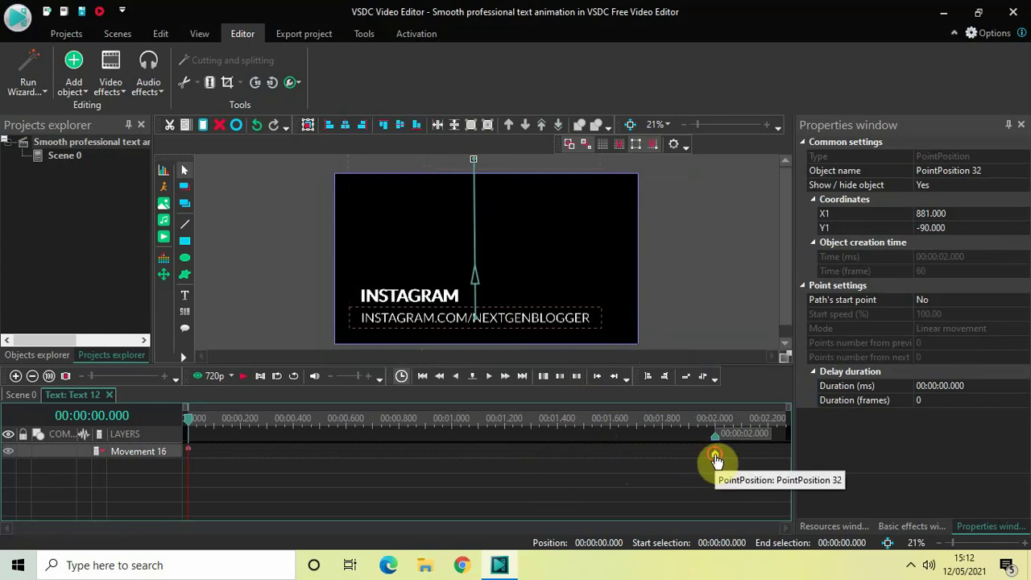
{"action": "left_click_drag", "start_coordinate": [716, 461], "coordinate": [464, 480]}
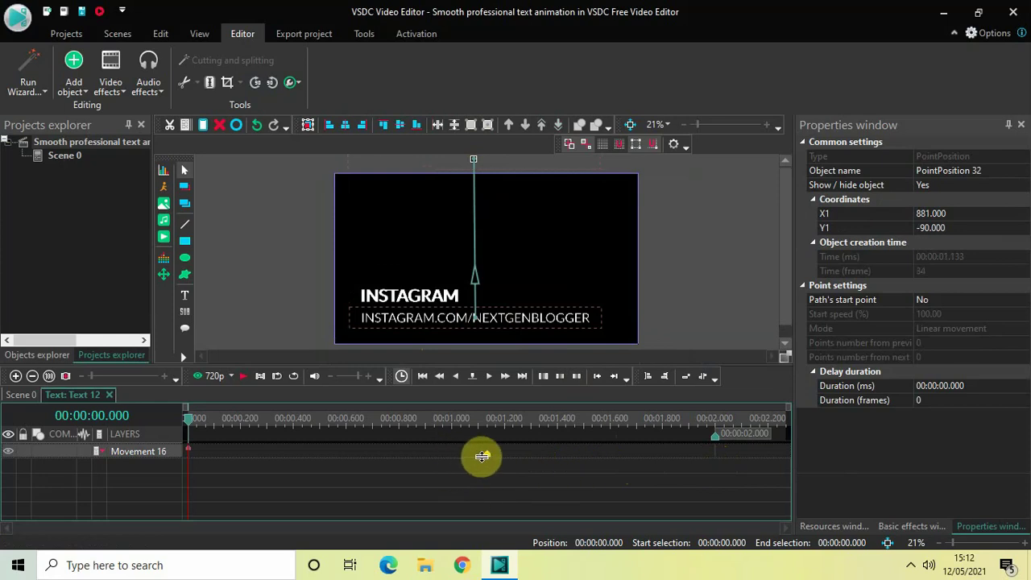
{"action": "left_click_drag", "start_coordinate": [488, 460], "coordinate": [453, 460]}
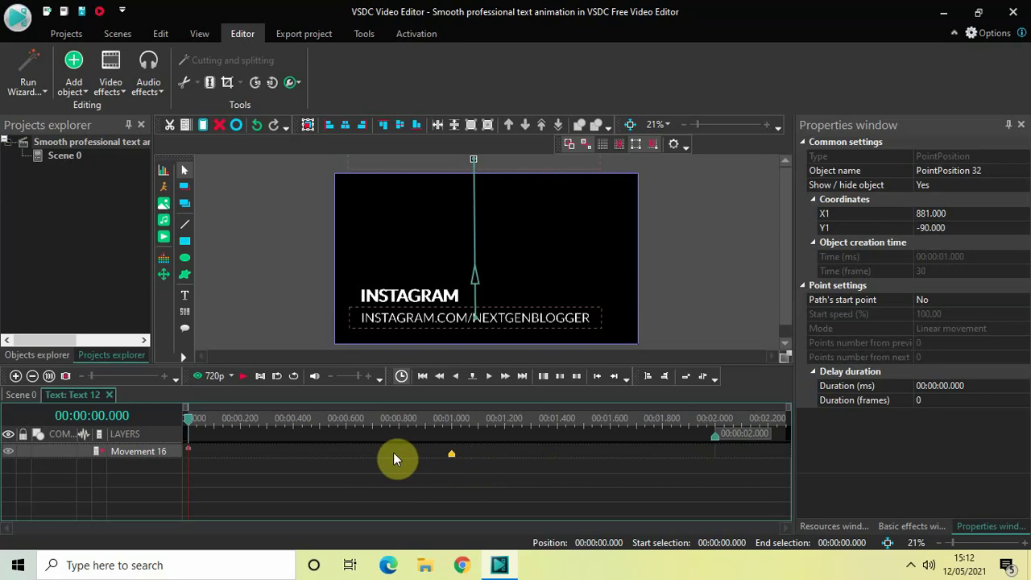
Return to Scene 0 and preview the text animation from the beginning
{"action": "left_click", "coordinate": [20, 394]}
{"action": "left_click_drag", "start_coordinate": [292, 429], "coordinate": [139, 435]}
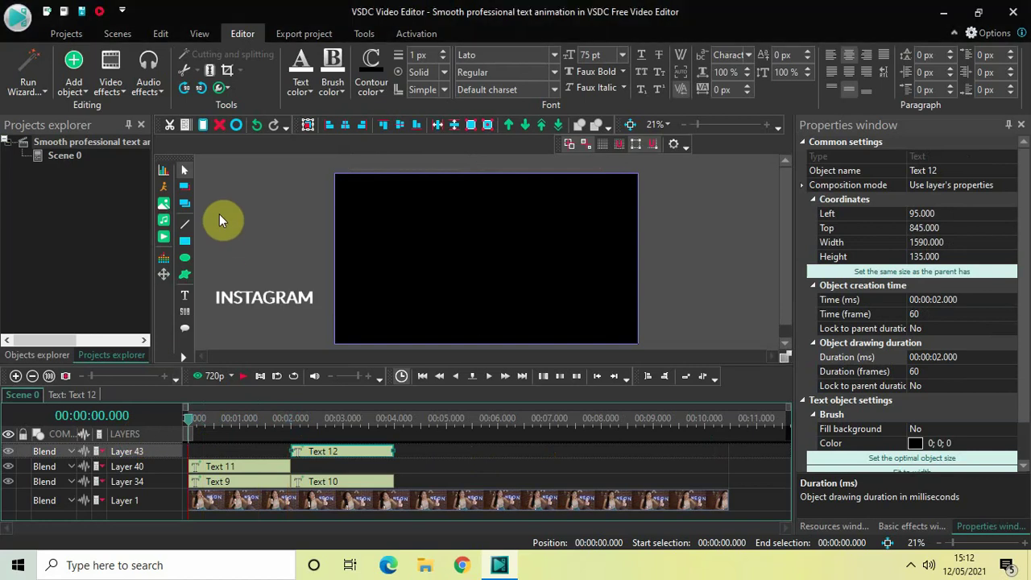
{"action": "key", "text": "space"}
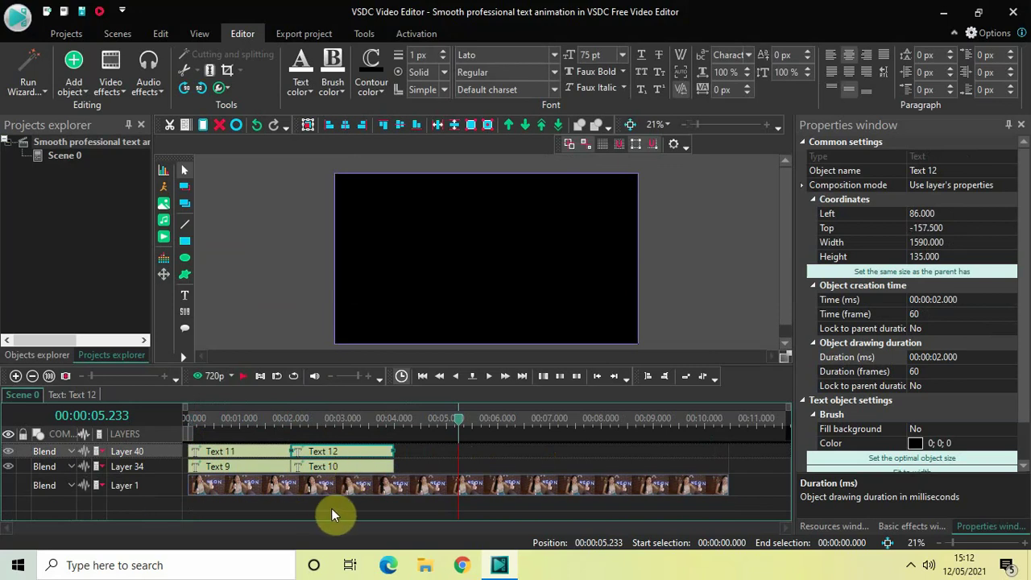
Make the background video on Layer 1 visible and play the composition from the beginning
{"action": "left_click", "coordinate": [6, 492]}
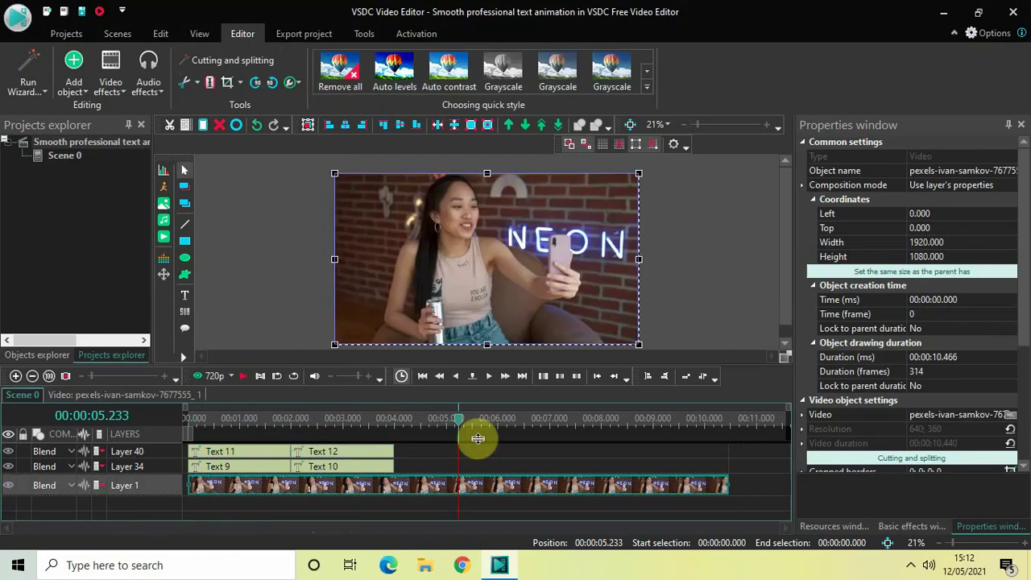
{"action": "left_click_drag", "start_coordinate": [458, 424], "coordinate": [120, 453]}
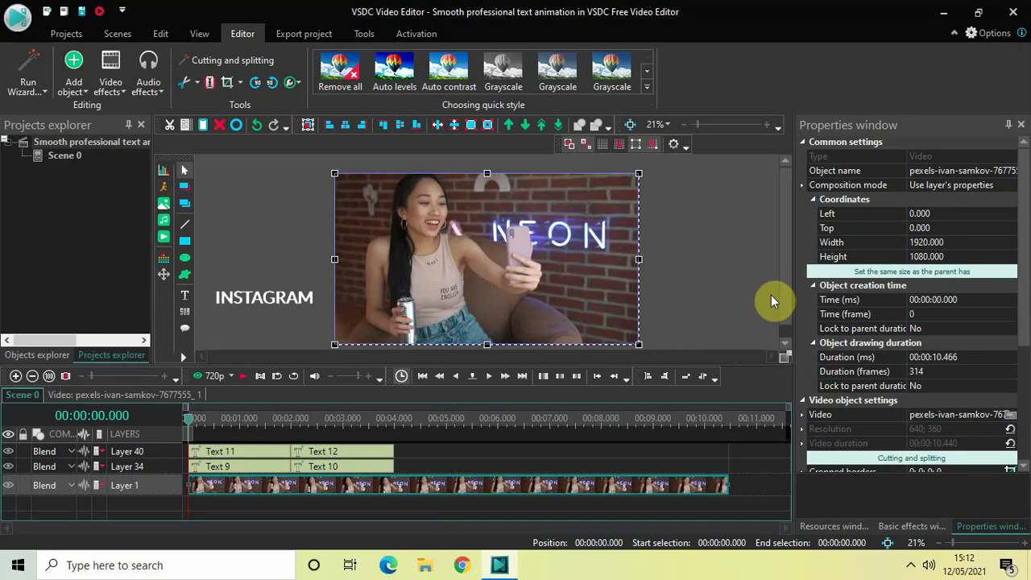
{"action": "left_click_drag", "start_coordinate": [784, 278], "coordinate": [784, 284]}
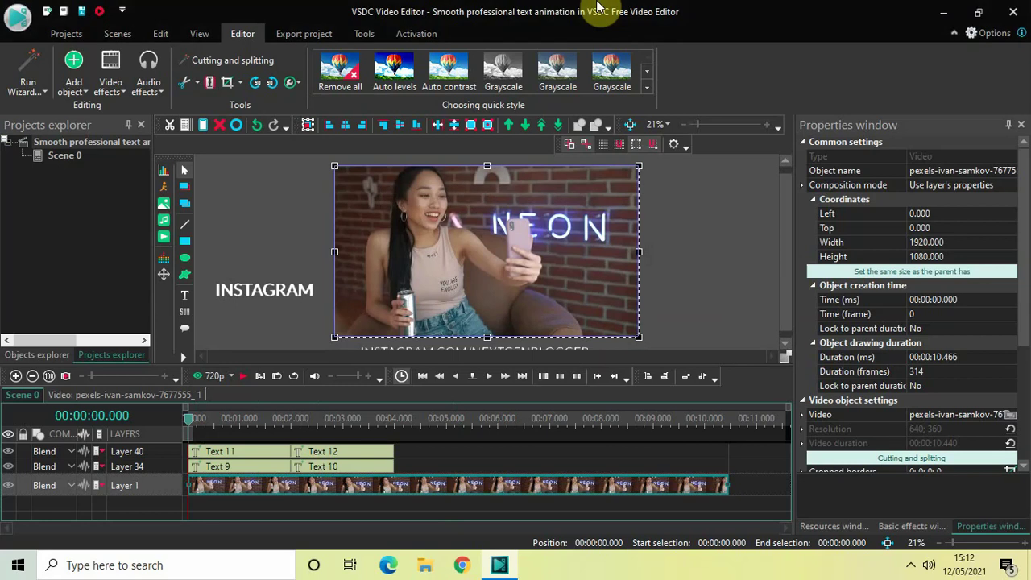
{"action": "key", "text": "space"}
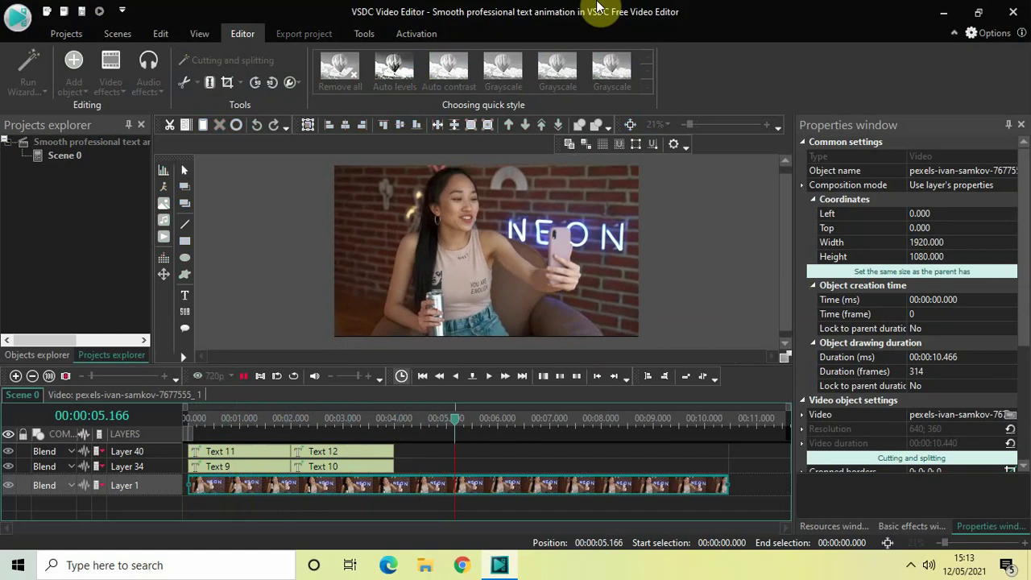
{"action": "key", "text": "space"}
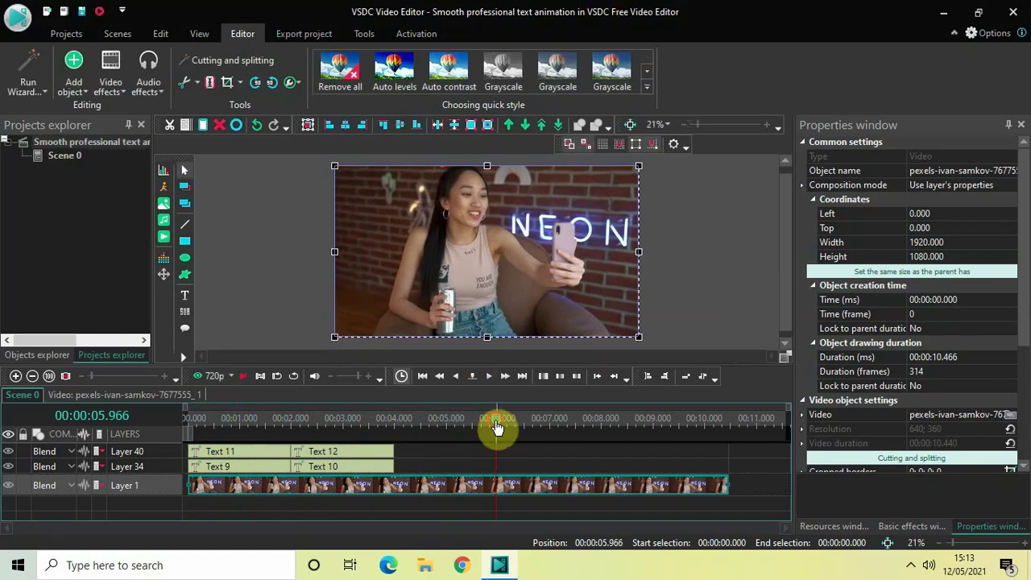
Return the playhead to 00:00:00.000 and replay the finished animation over the video
{"action": "left_click_drag", "start_coordinate": [495, 426], "coordinate": [306, 433]}
{"action": "left_click_drag", "start_coordinate": [162, 429], "coordinate": [138, 425]}
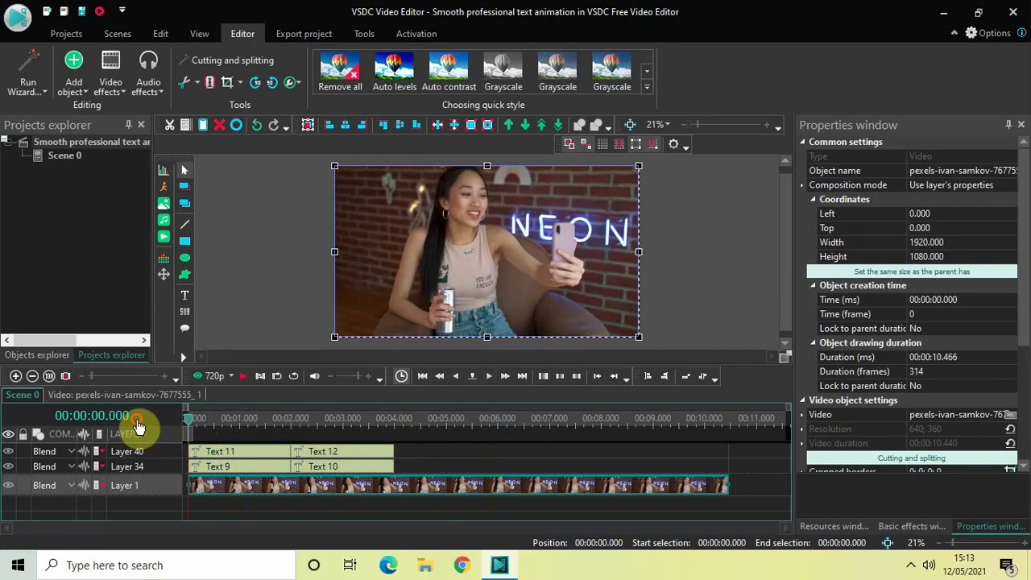
{"action": "key", "text": "space"}
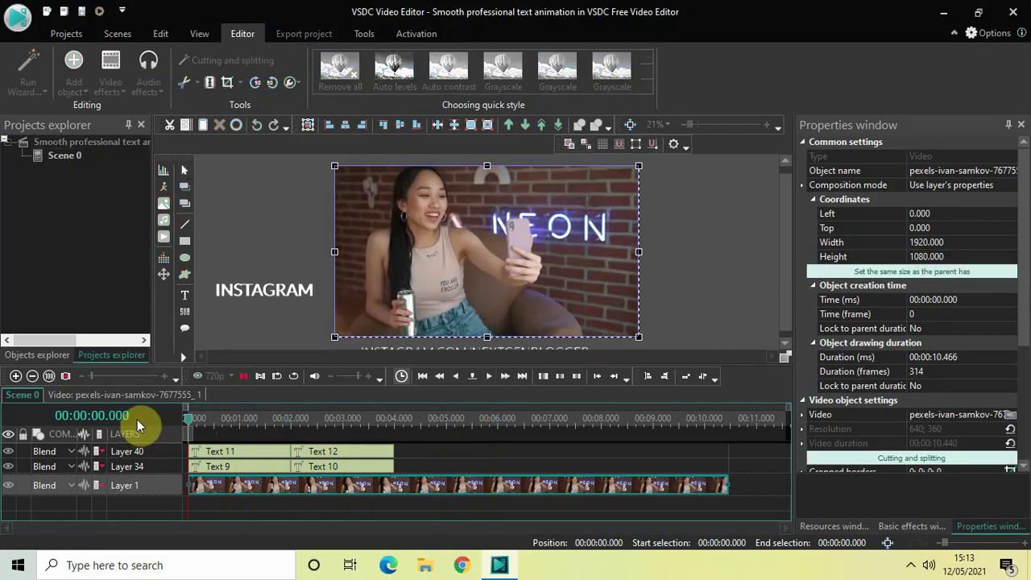